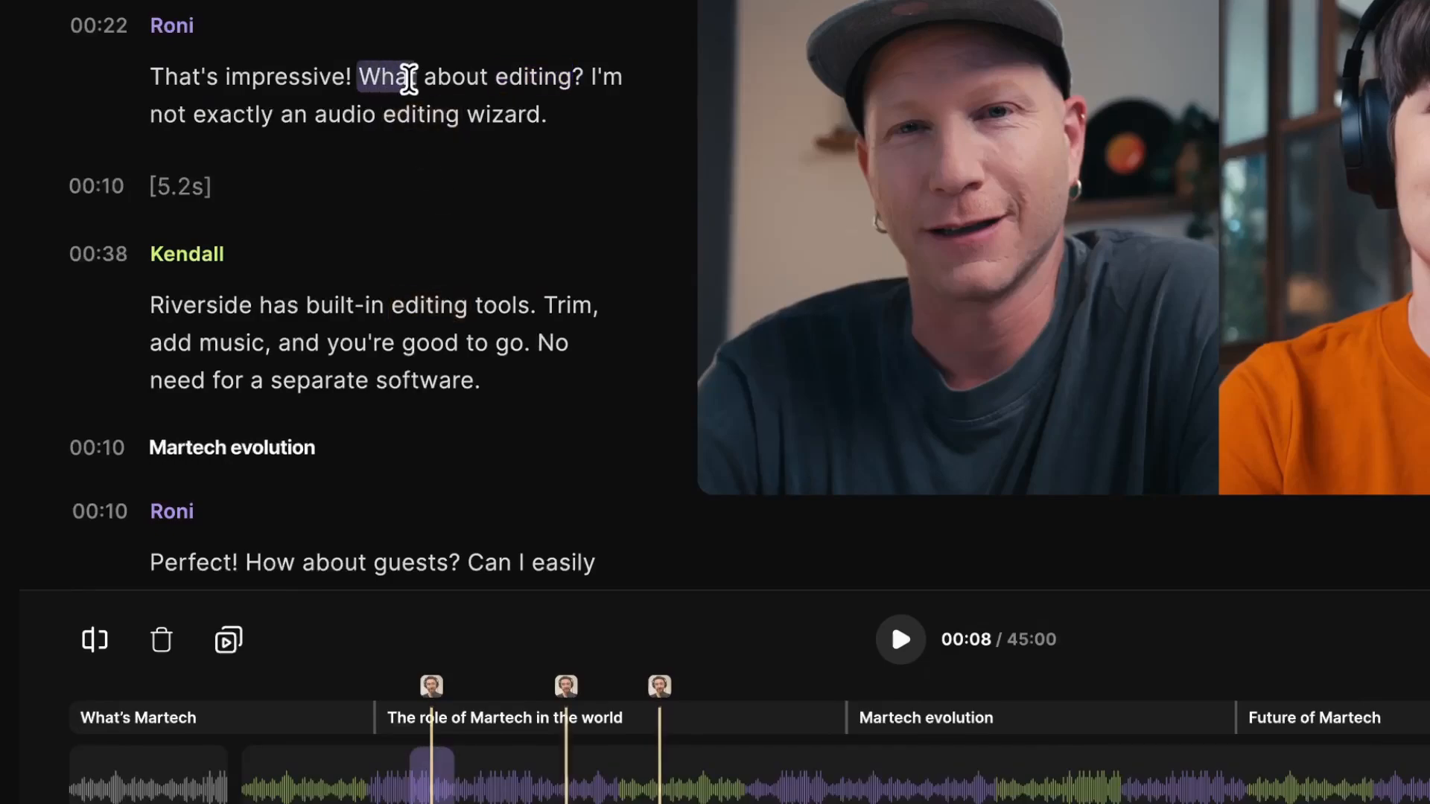
left_click(616, 21)
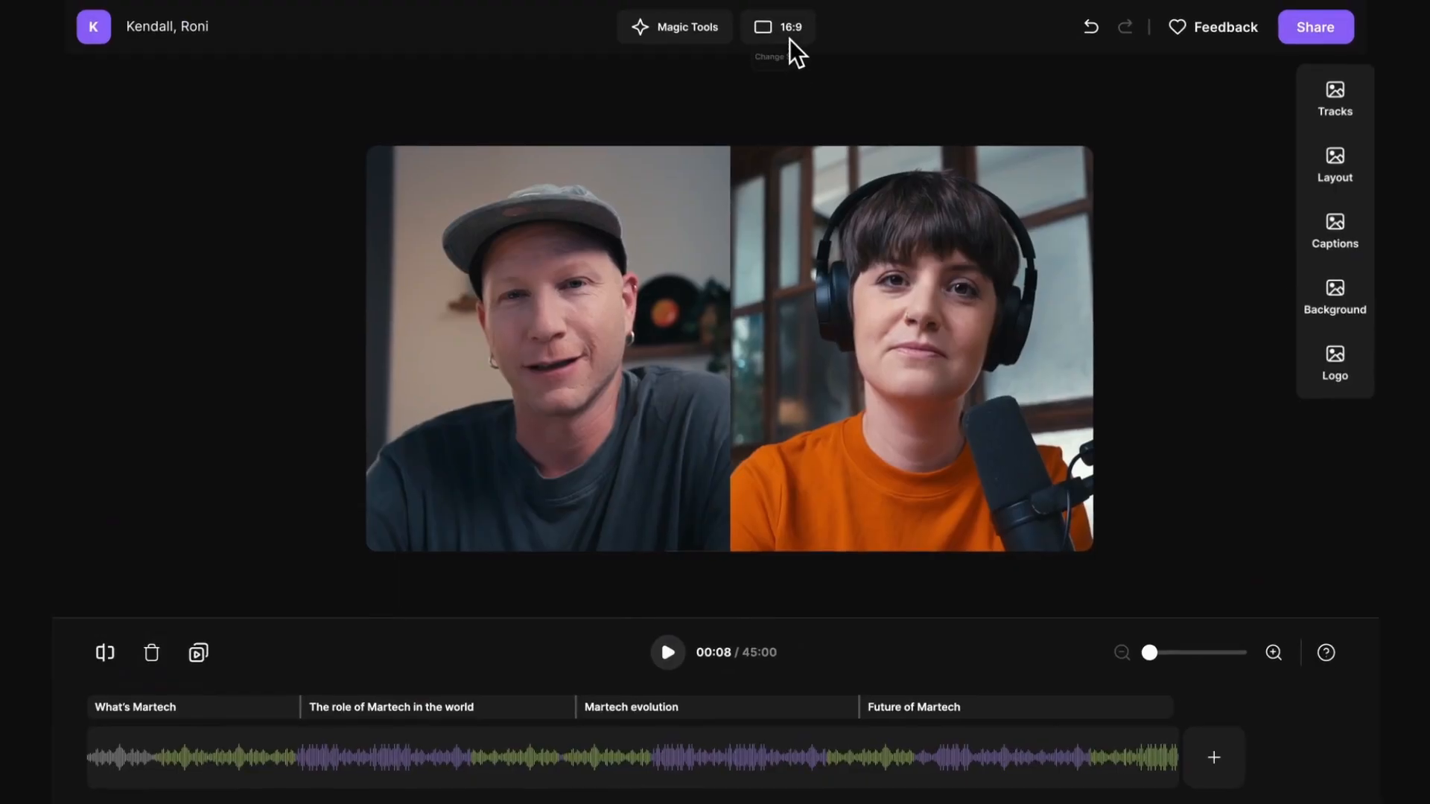
left_click(791, 33)
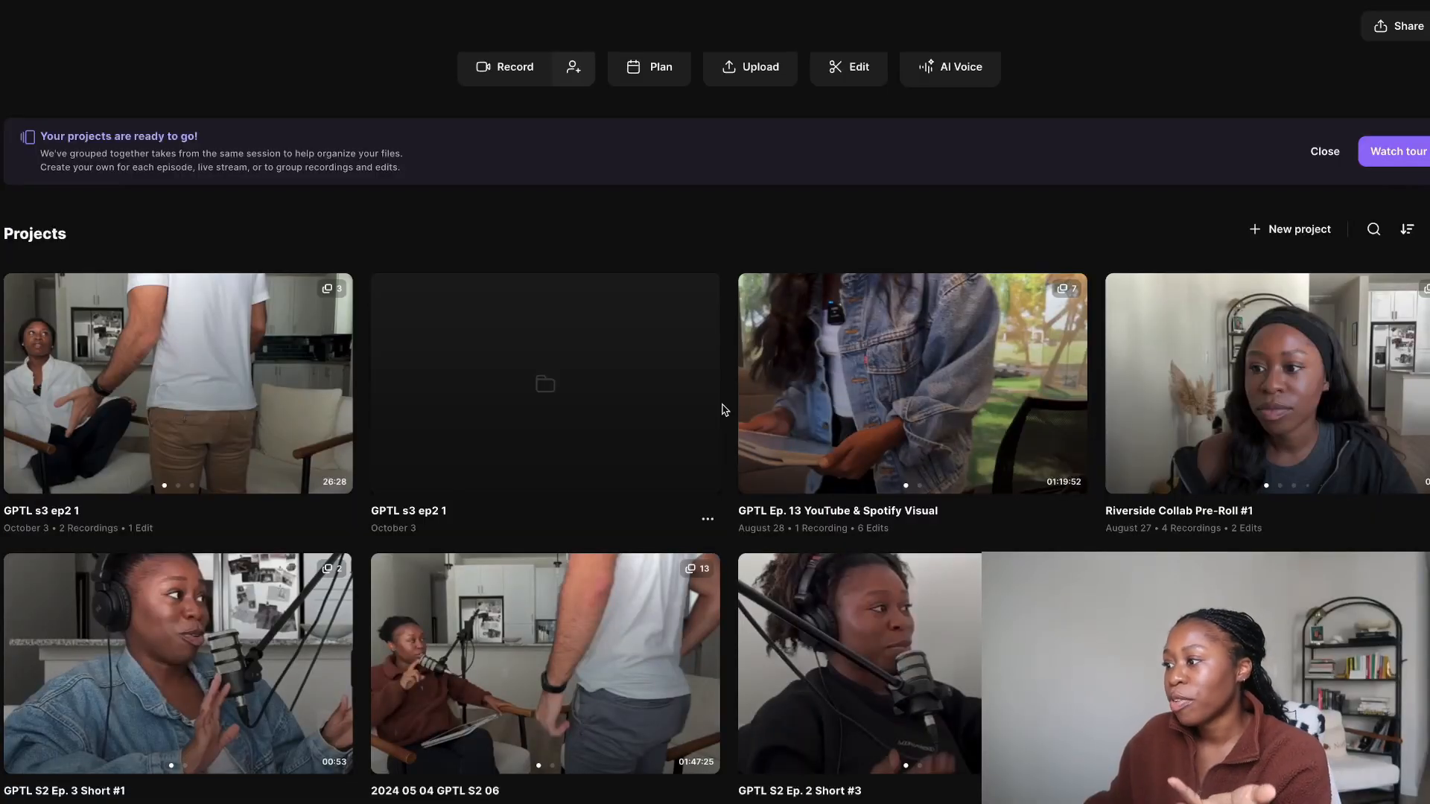
scroll(953, 344, "down", 2)
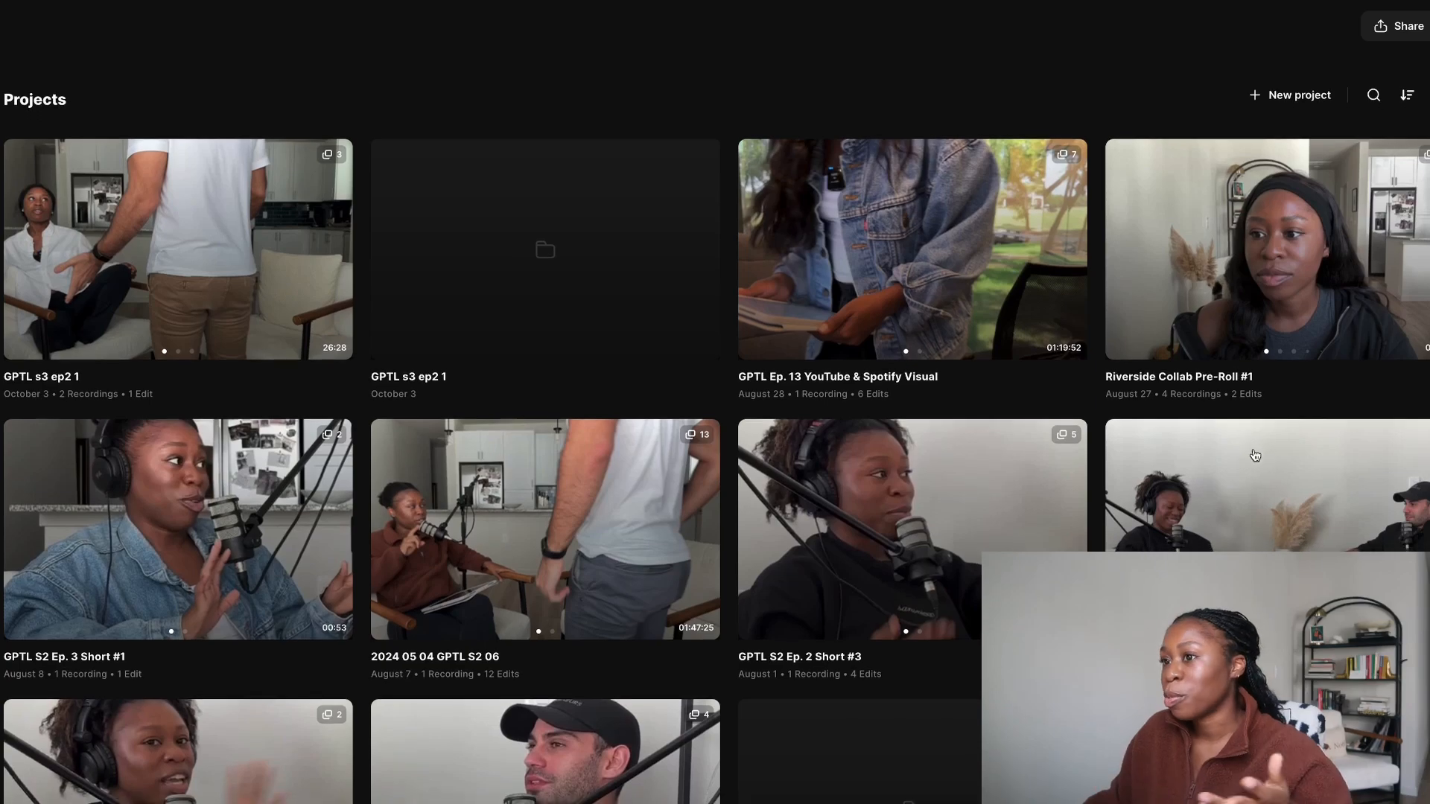
scroll(1253, 456, "up", 3)
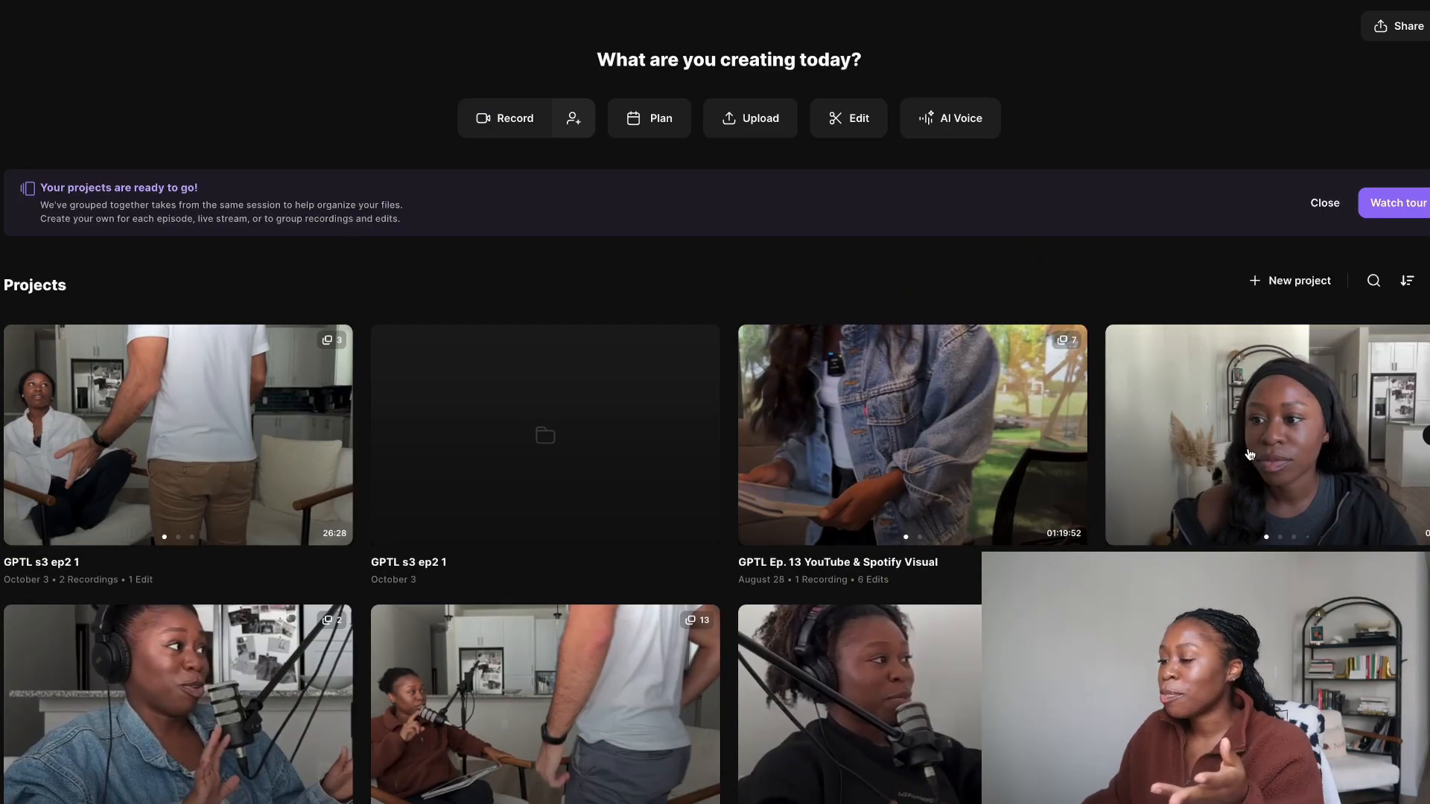
scroll(995, 415, "down", 5)
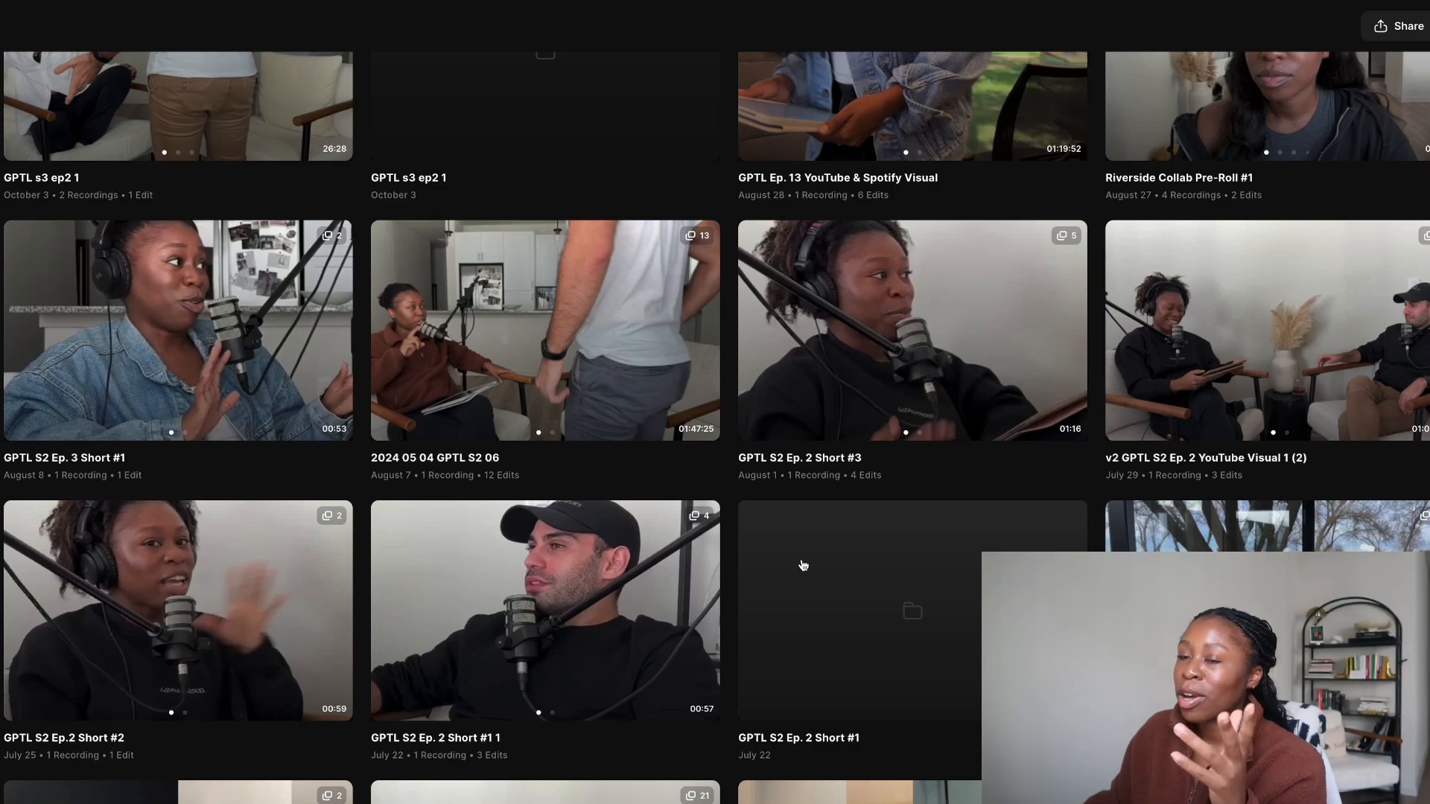
scroll(753, 513, "up", 3)
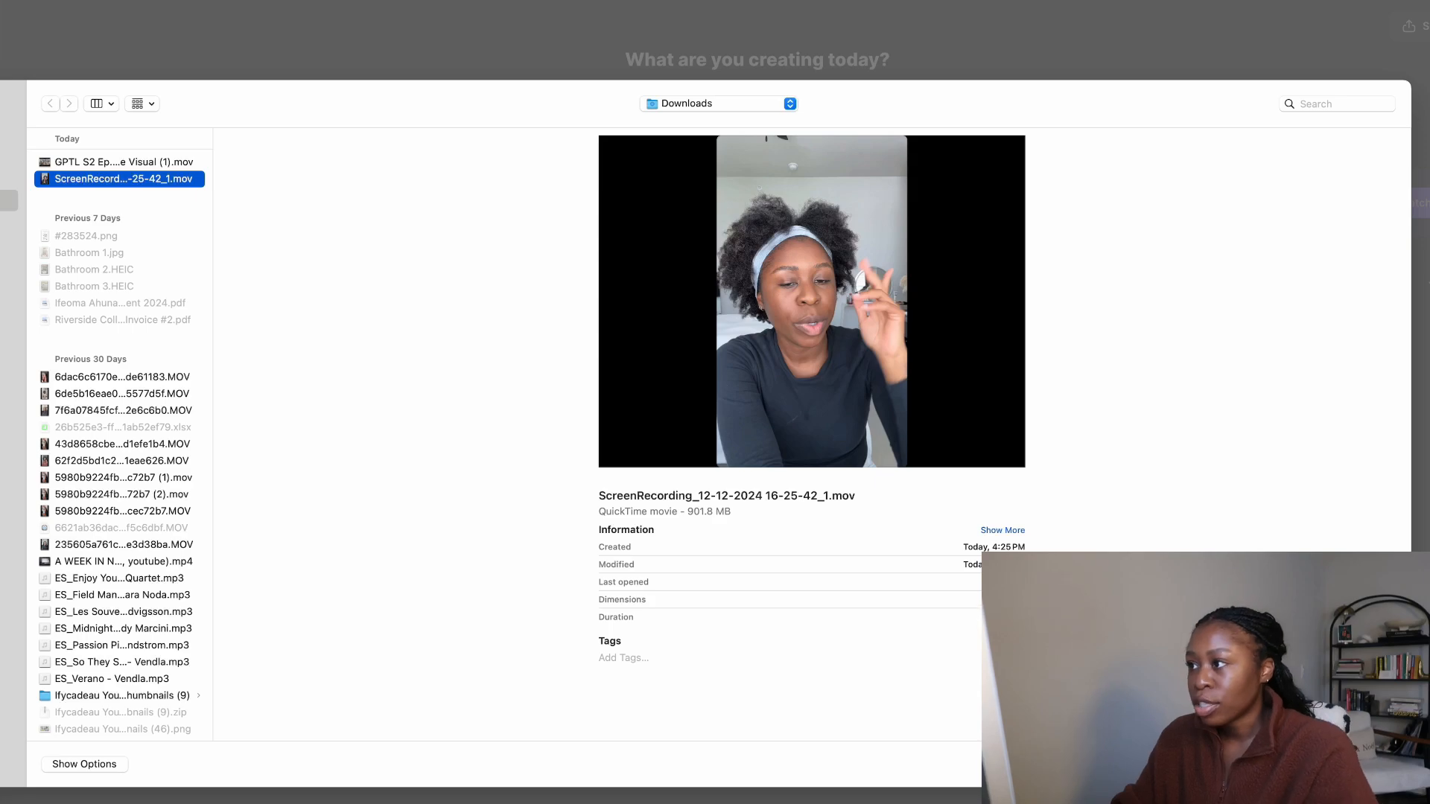
key("Return")
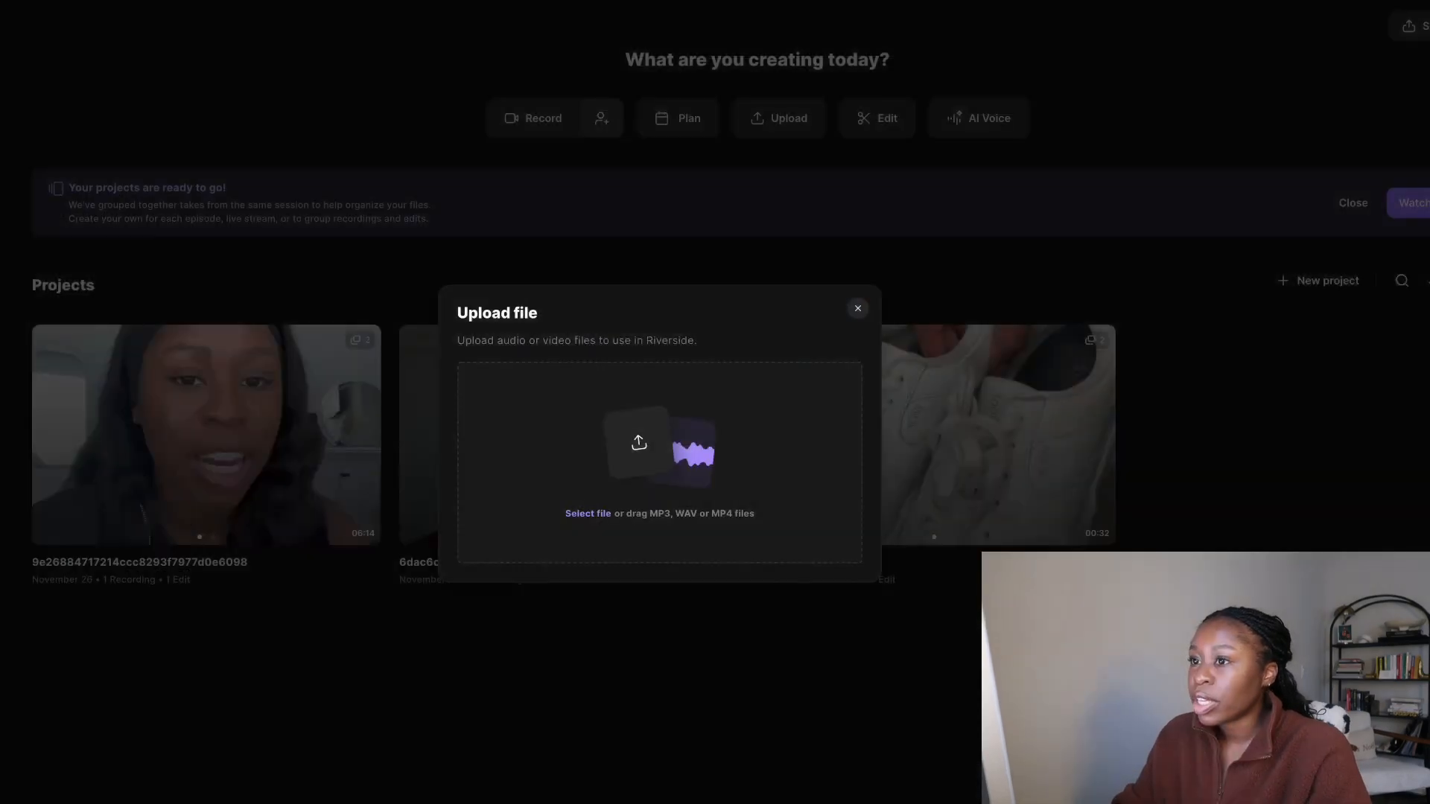
left_click(795, 562)
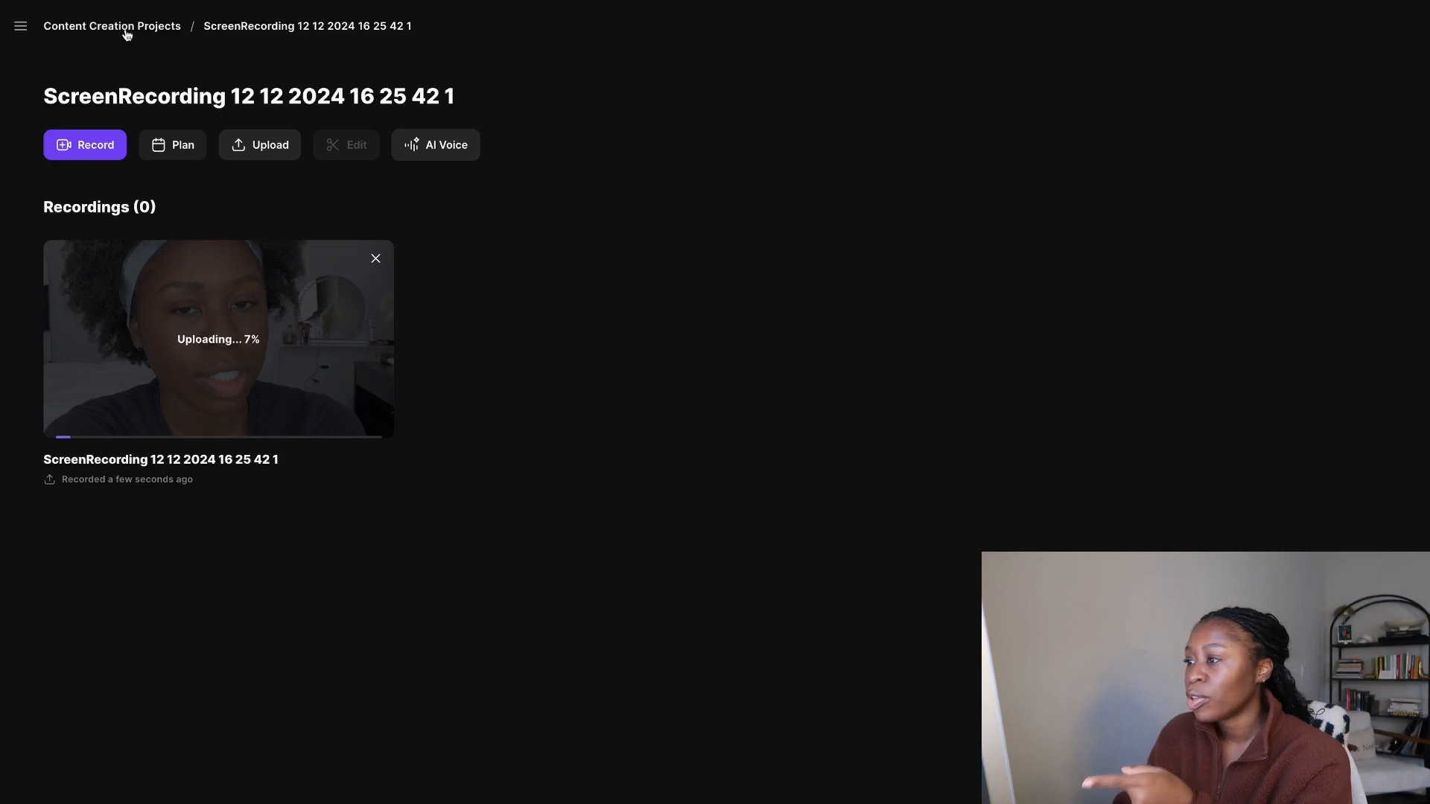
Rename the new project as "Detox Routine TikTok".
left_click(355, 95)
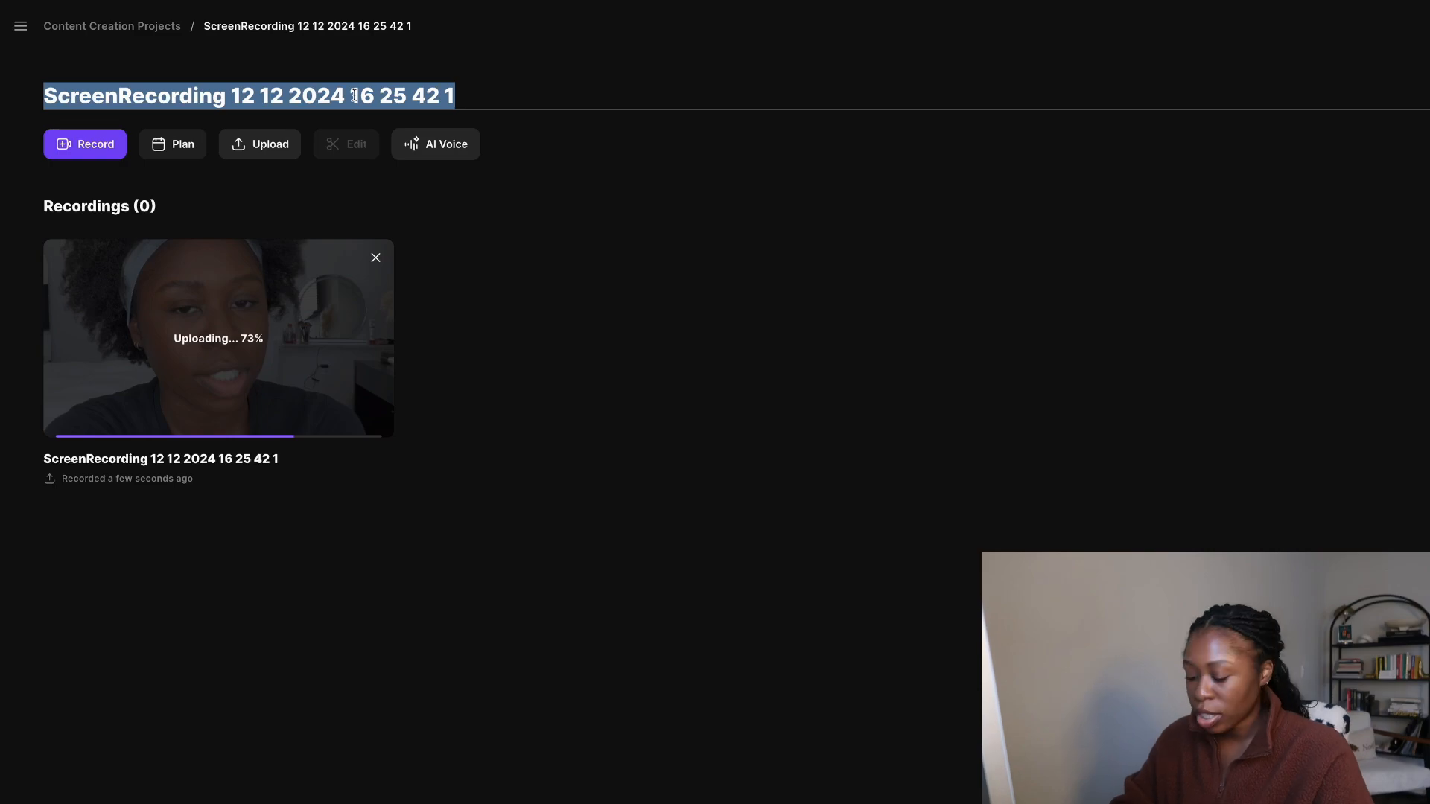
type("Det")
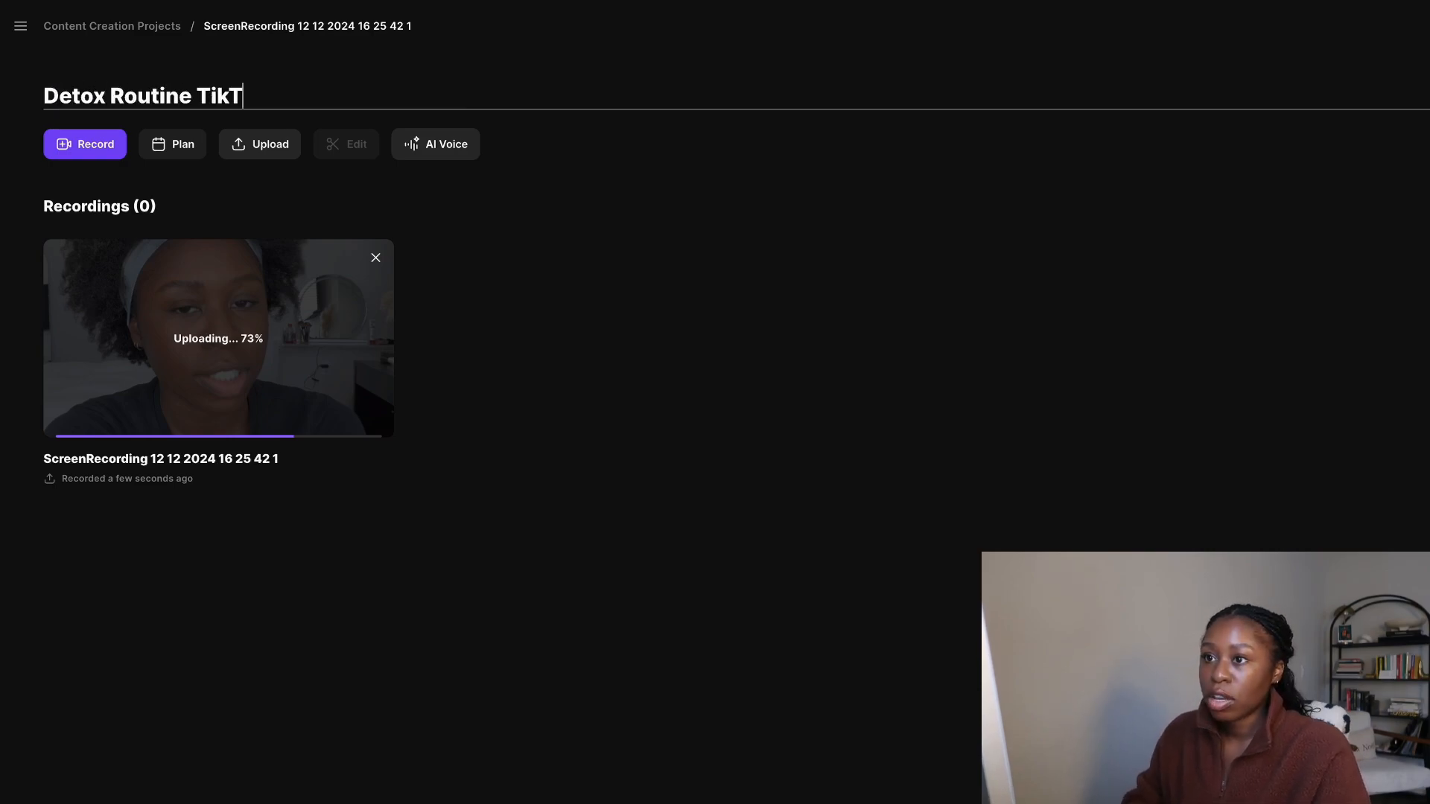
type("ox Routine TikT")
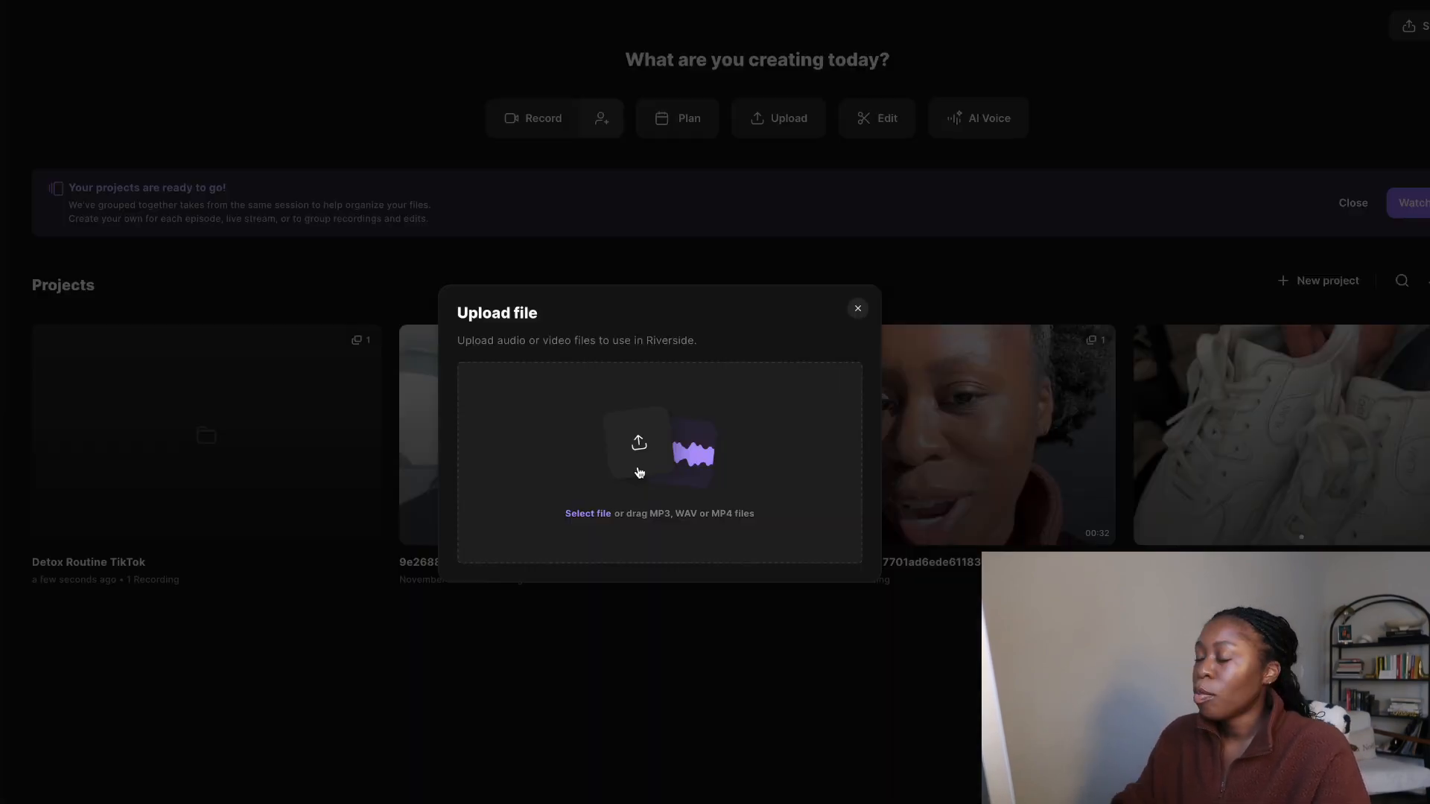
Select a video file on the computer for another upload.
left_click(638, 469)
left_click(142, 185)
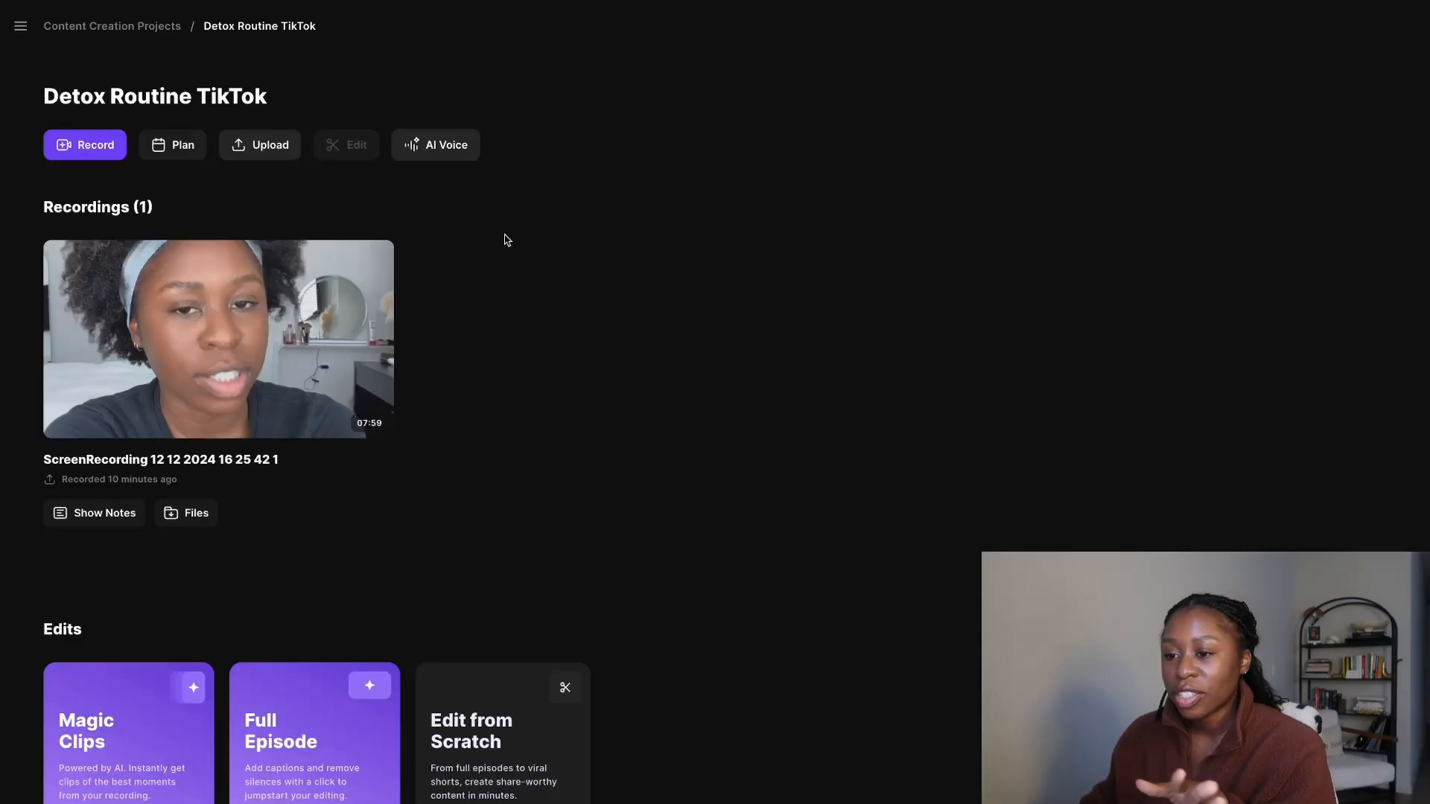
Open the uploaded recording in the Detox Routine TikTok project and create a new edit from it.
mouse_move(175, 328)
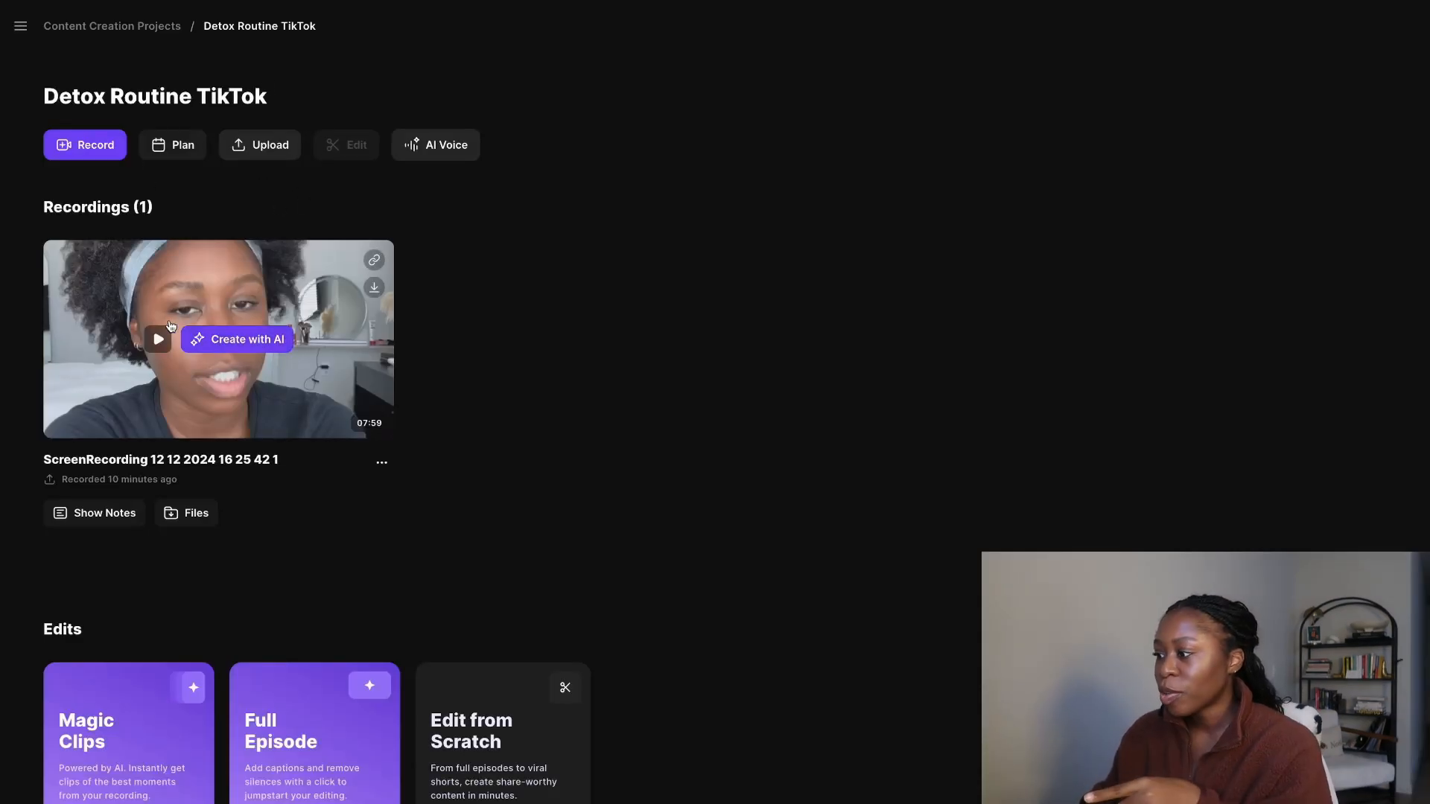
left_click(266, 299)
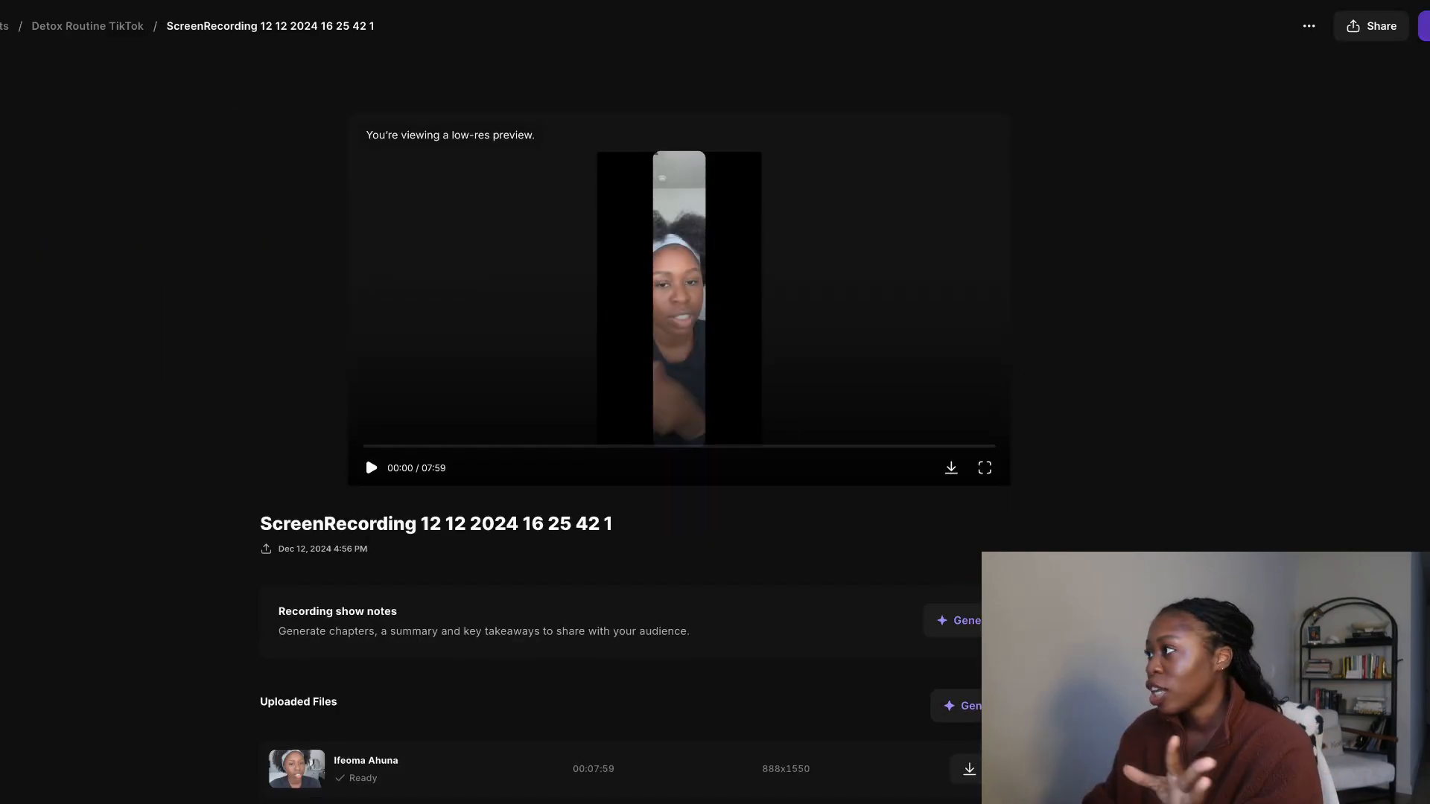
scroll(1309, 258, "down", 1)
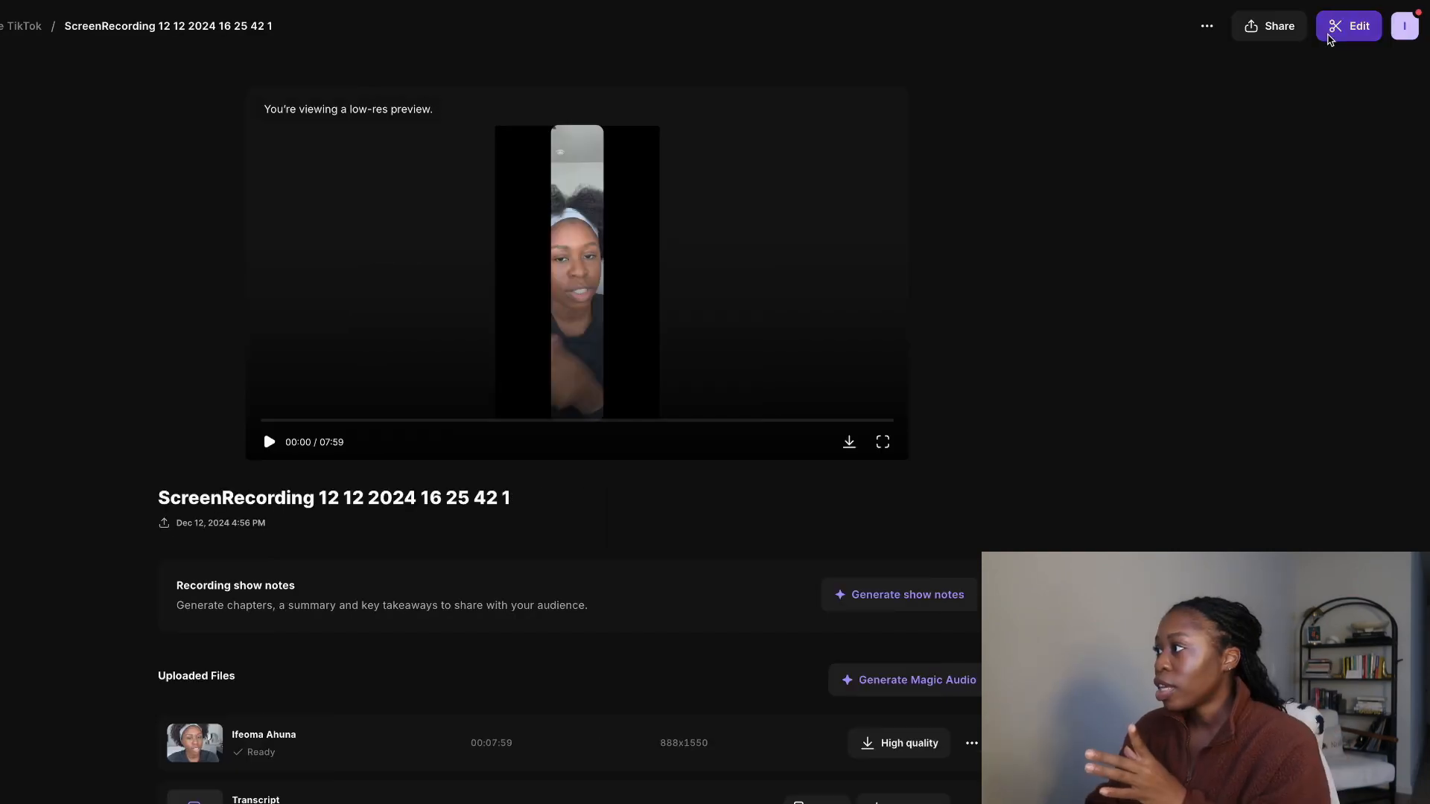
left_click(1349, 25)
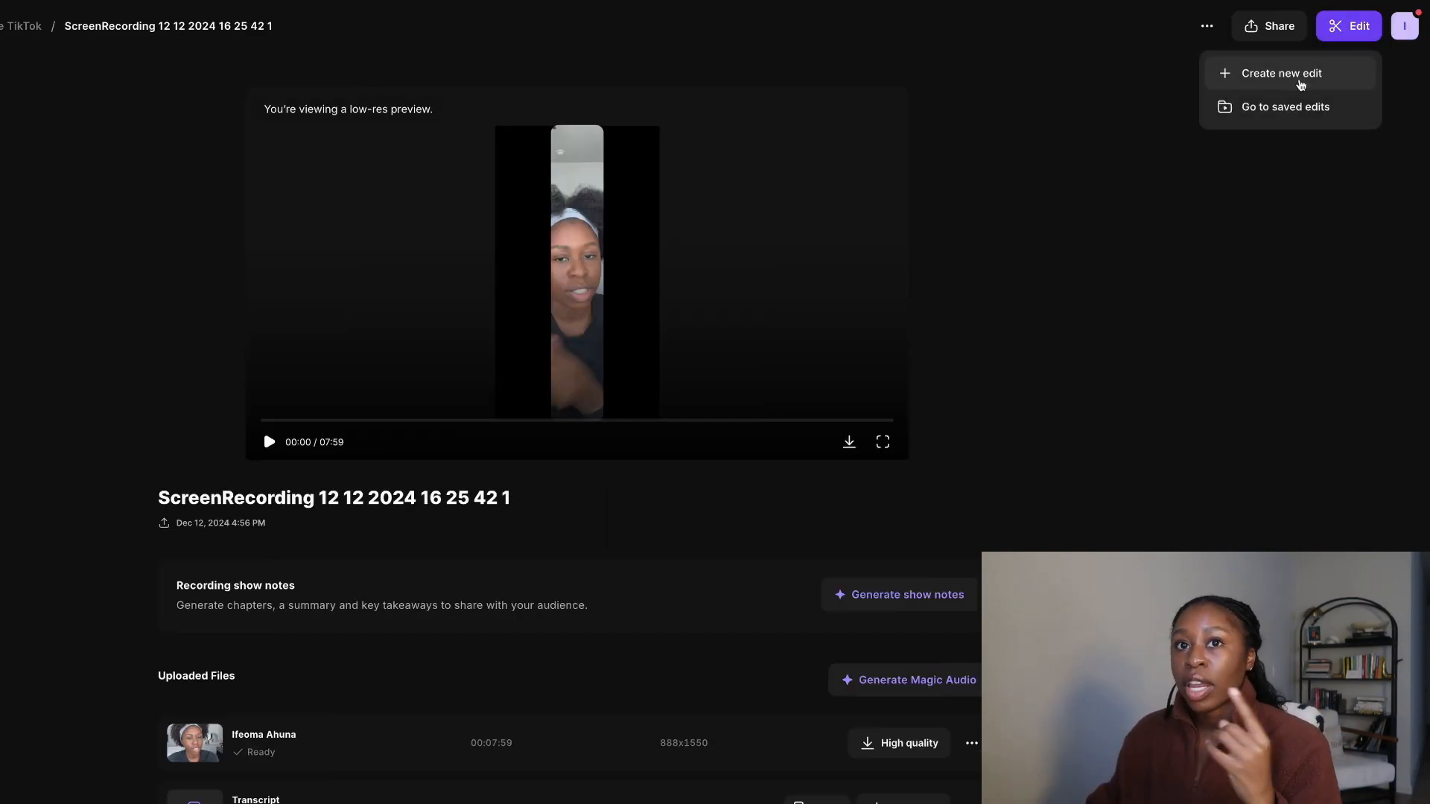
left_click(1301, 85)
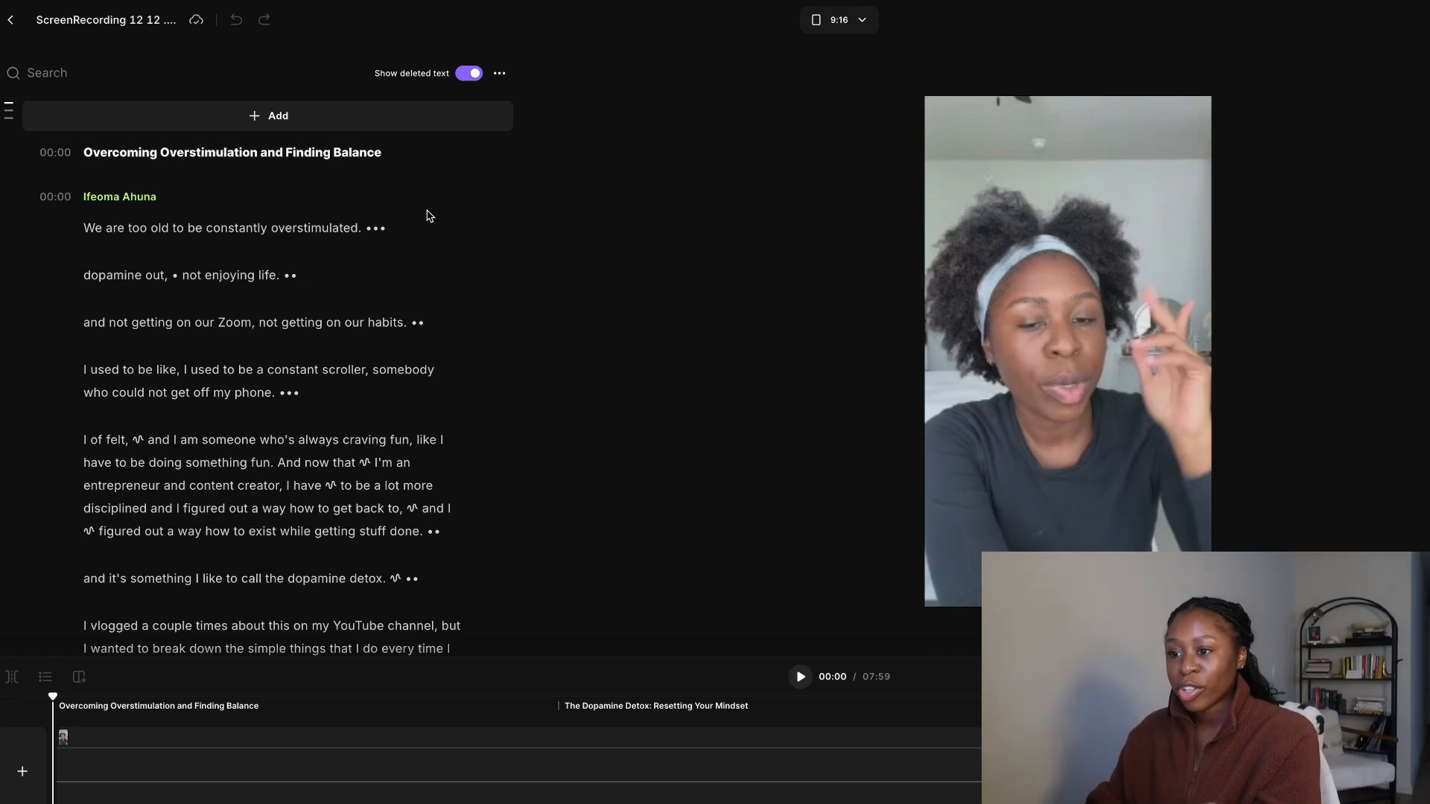
Examine the transcript's pause and filler-sound markers, including those around "not enjoying life", and the silent gaps in the timeline's audio waveform.
scroll(471, 540, "down", 6)
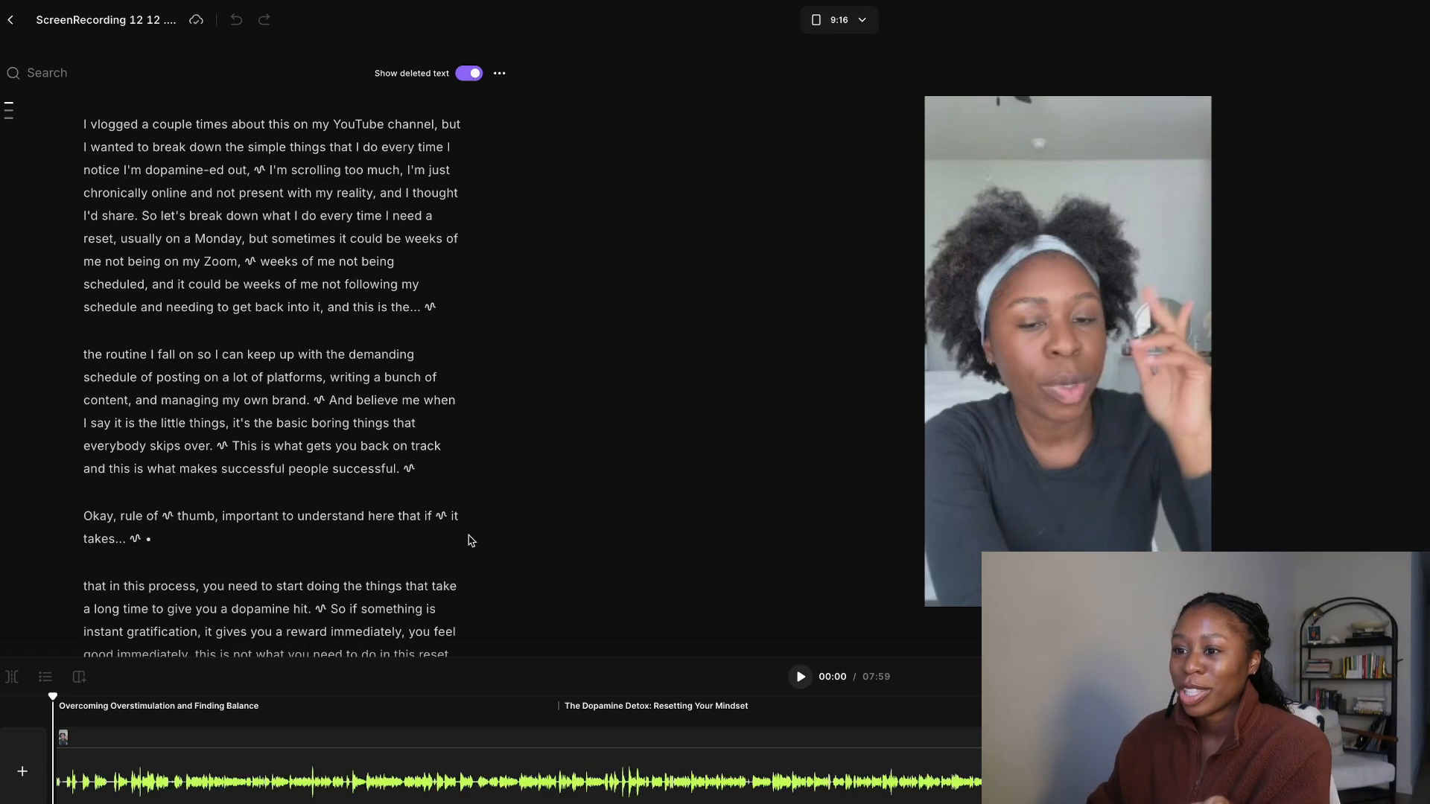
scroll(470, 540, "down", 5)
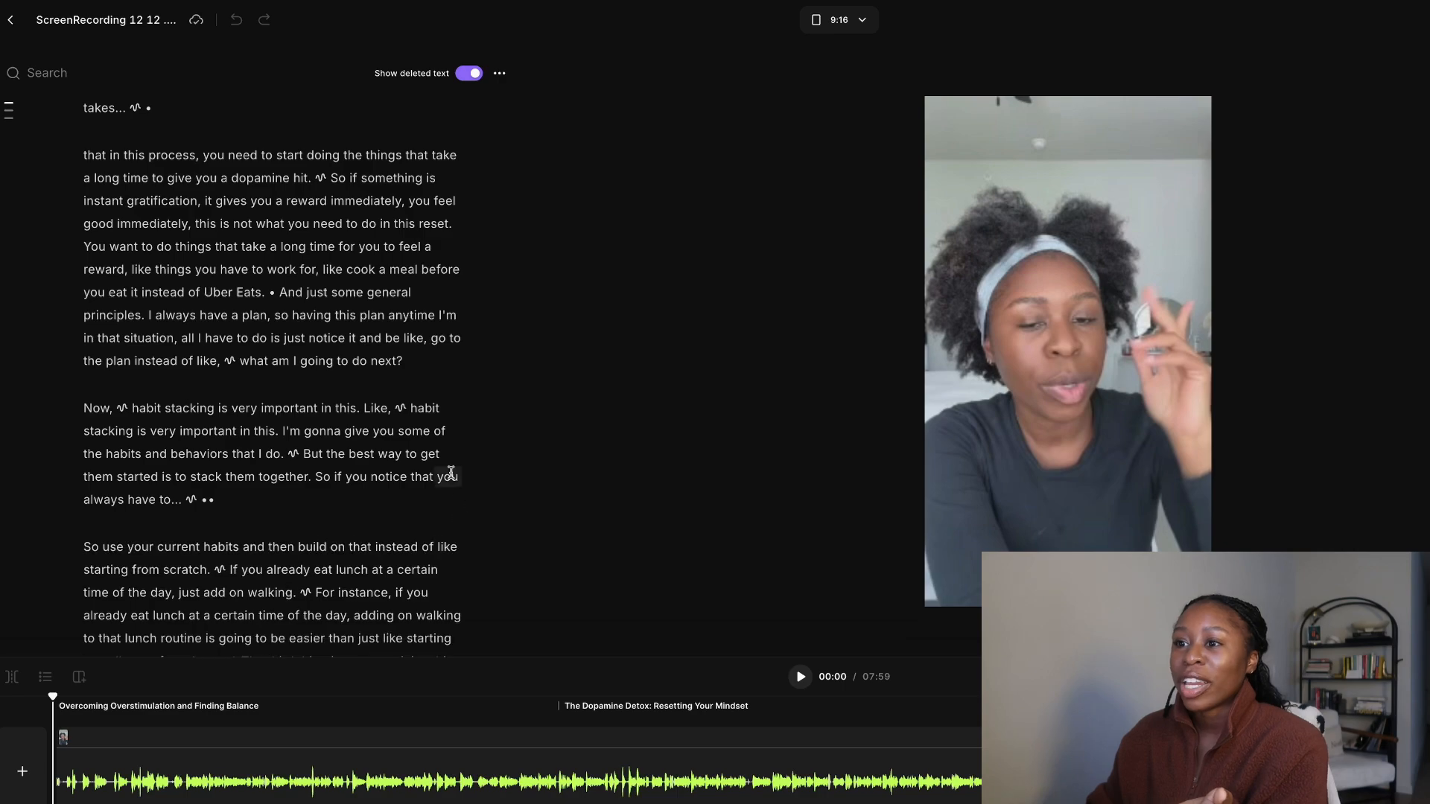
scroll(451, 472, "down", 5)
scroll(389, 415, "up", 17)
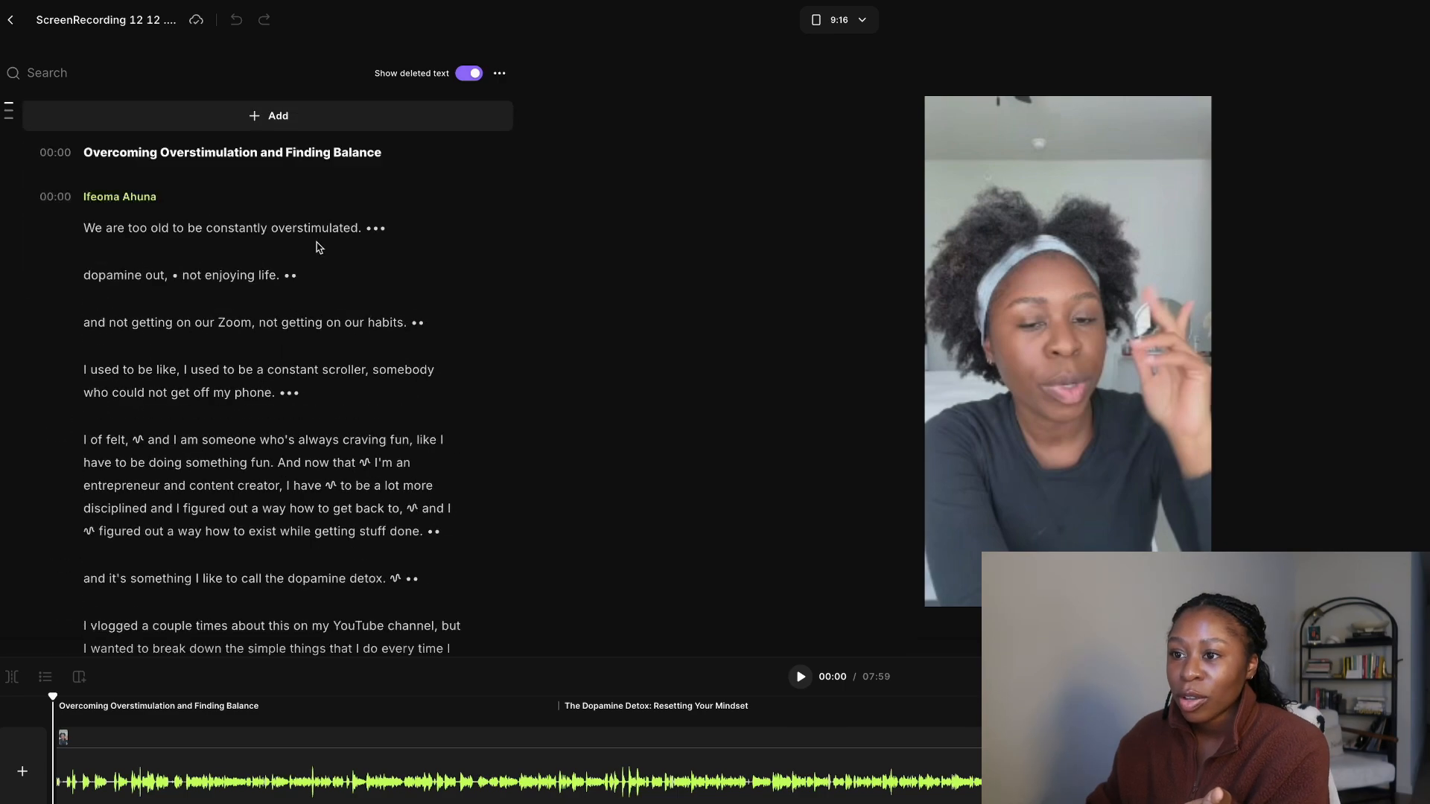
left_click(177, 275)
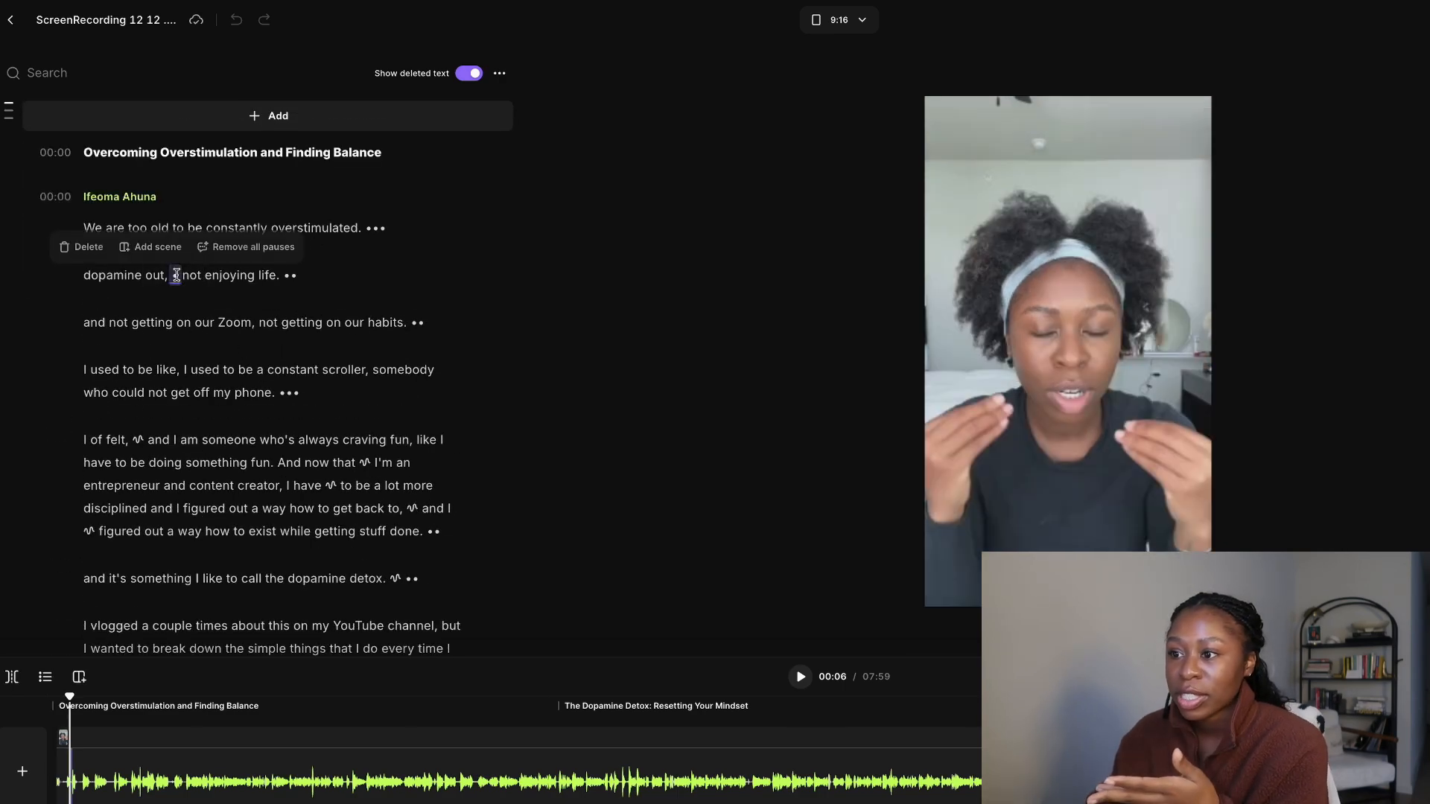
left_click(291, 276)
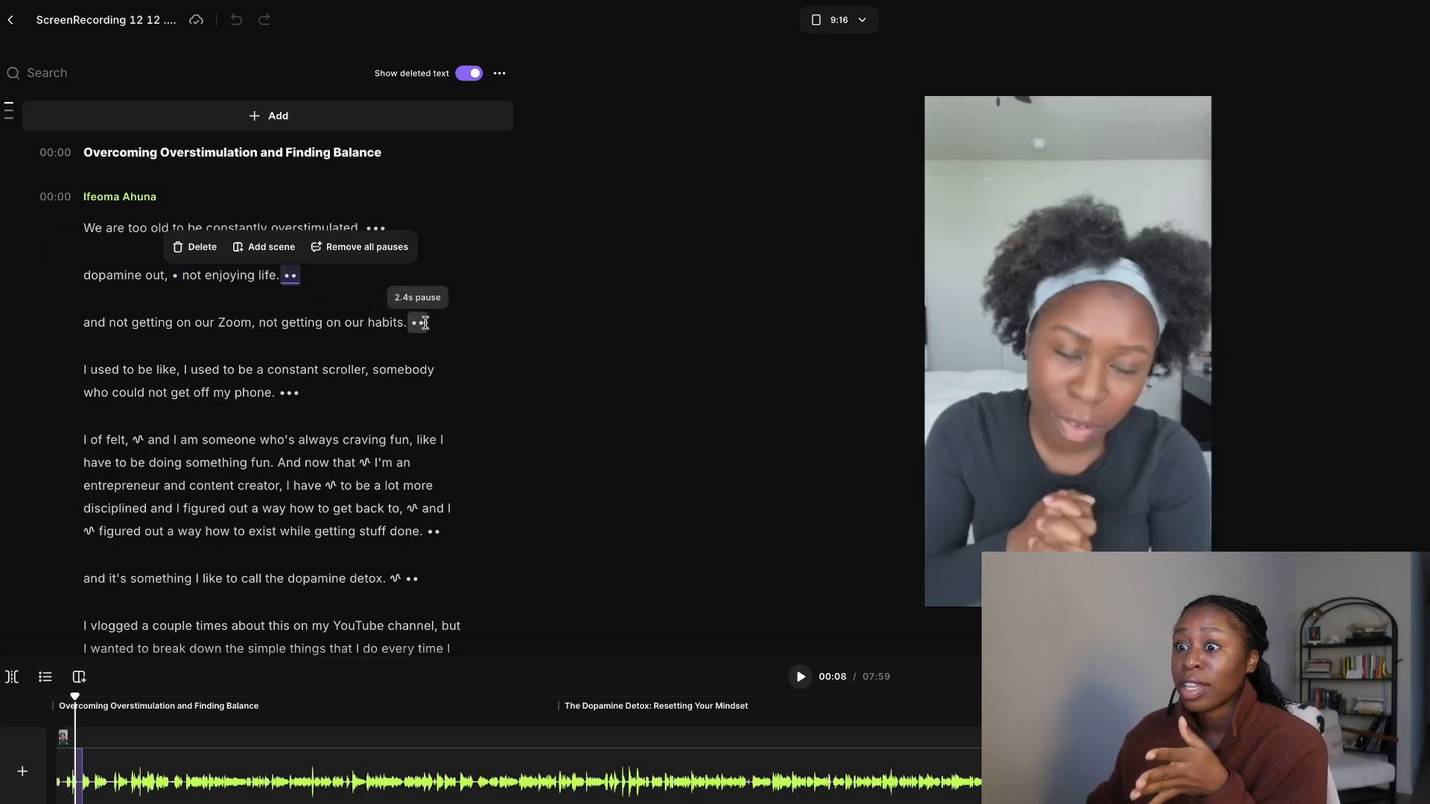
scroll(356, 455, "down", 2)
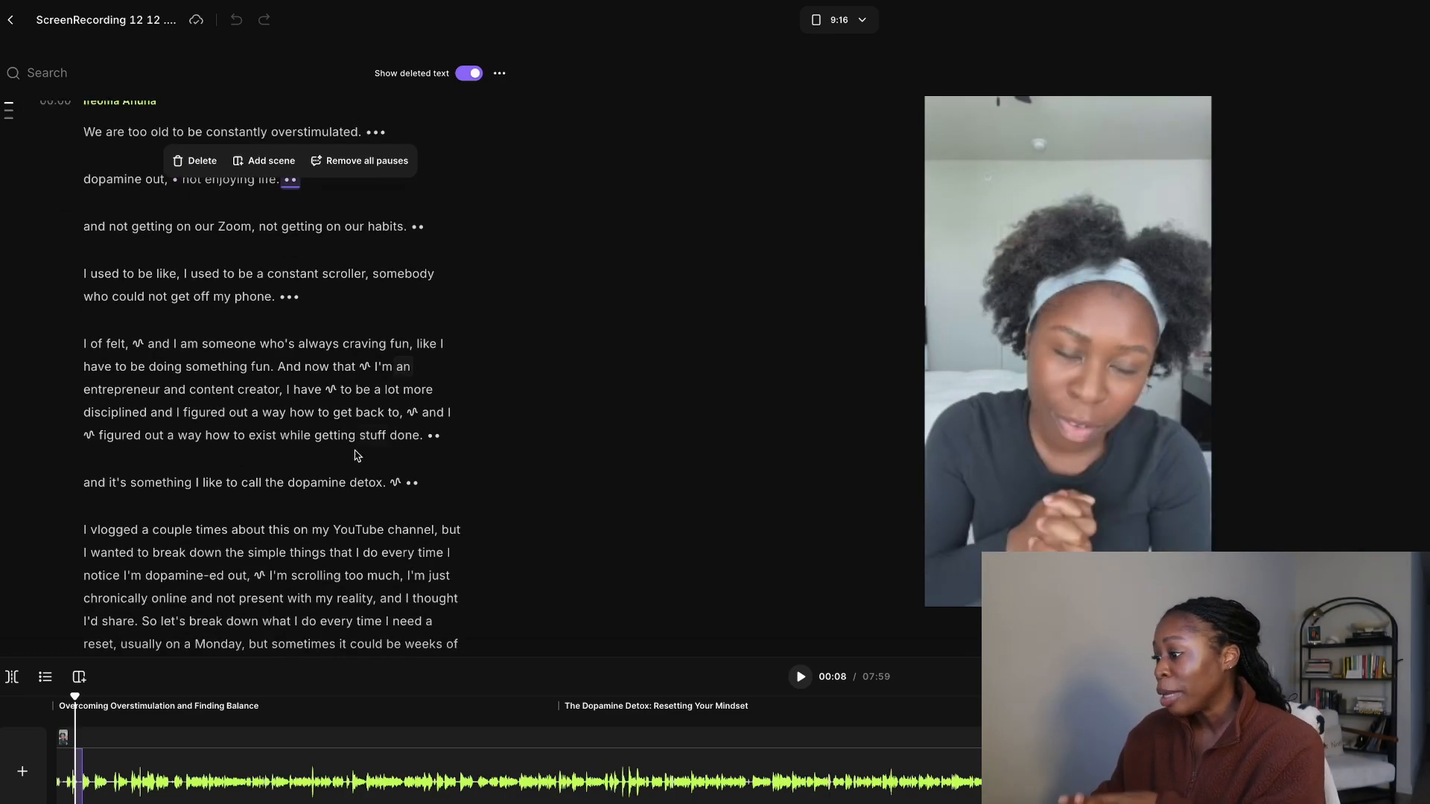
scroll(355, 456, "down", 2)
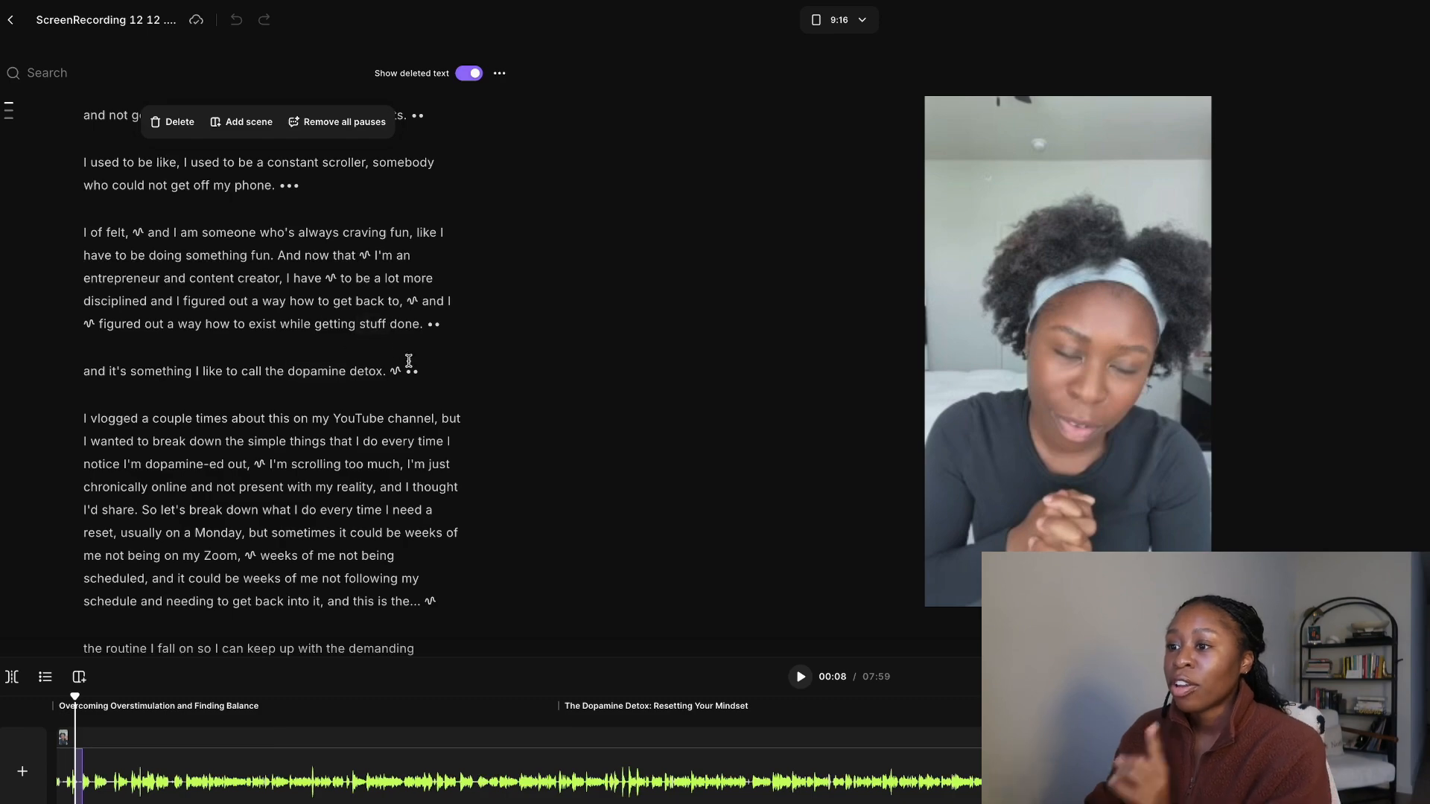
mouse_move(395, 371)
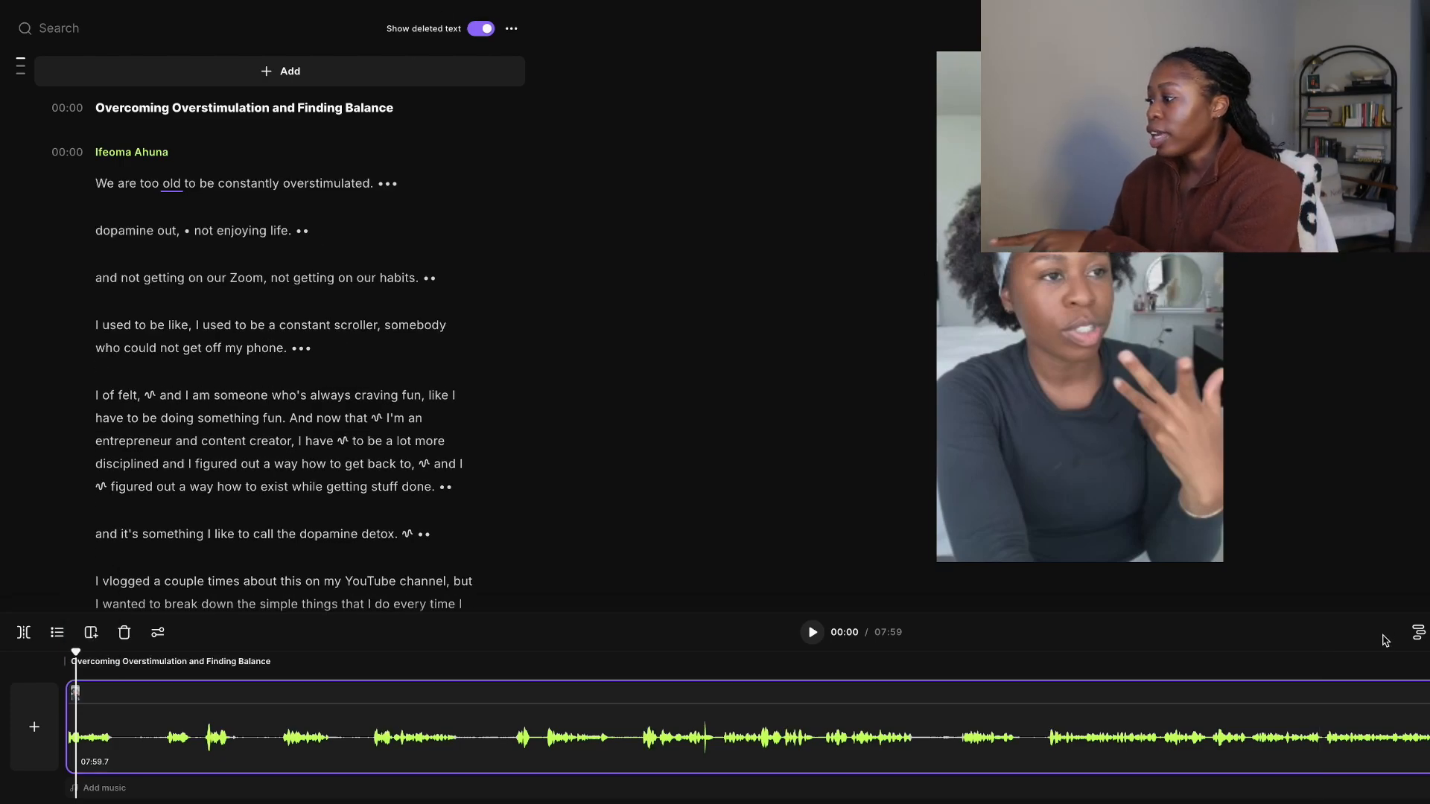
key("super+equal")
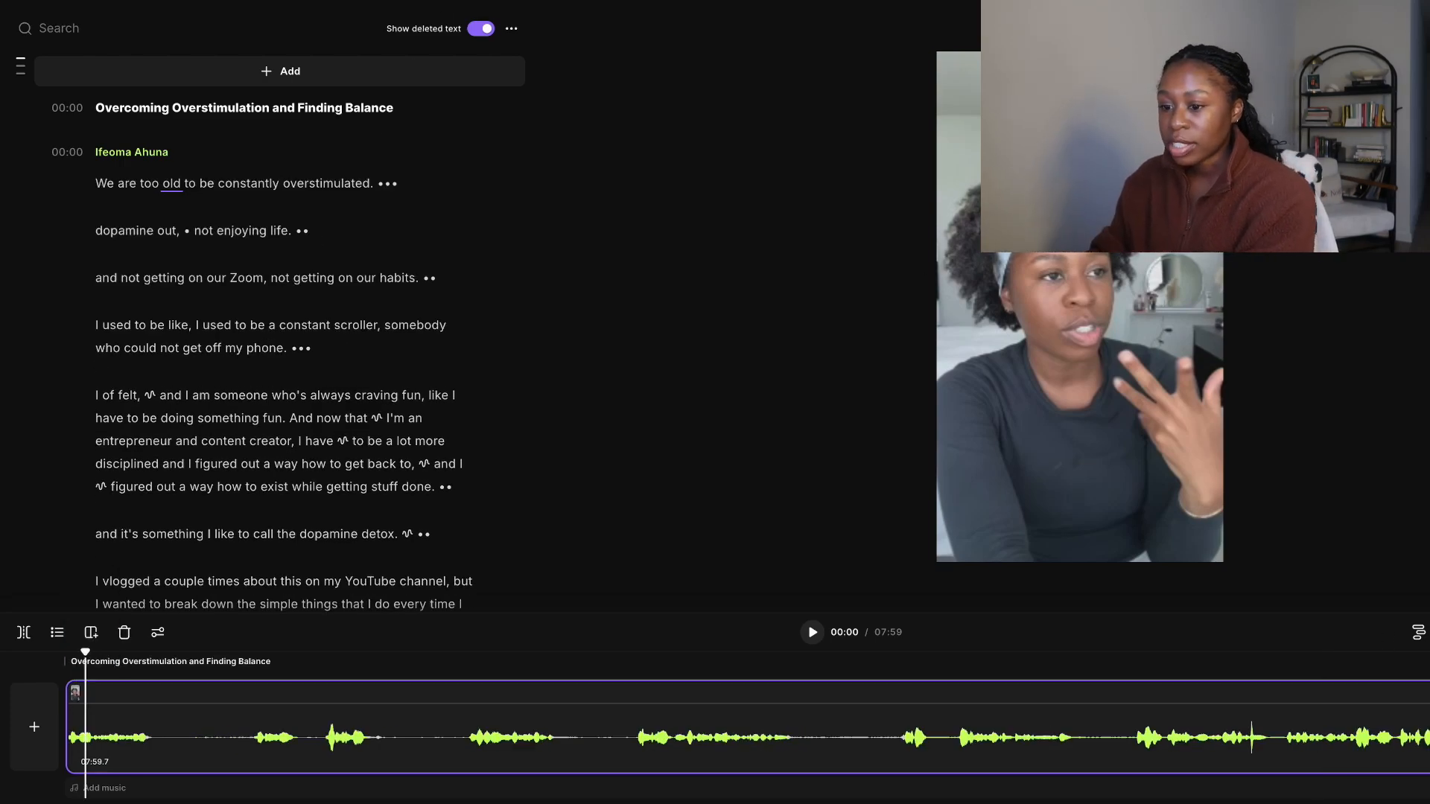
key("super+equal")
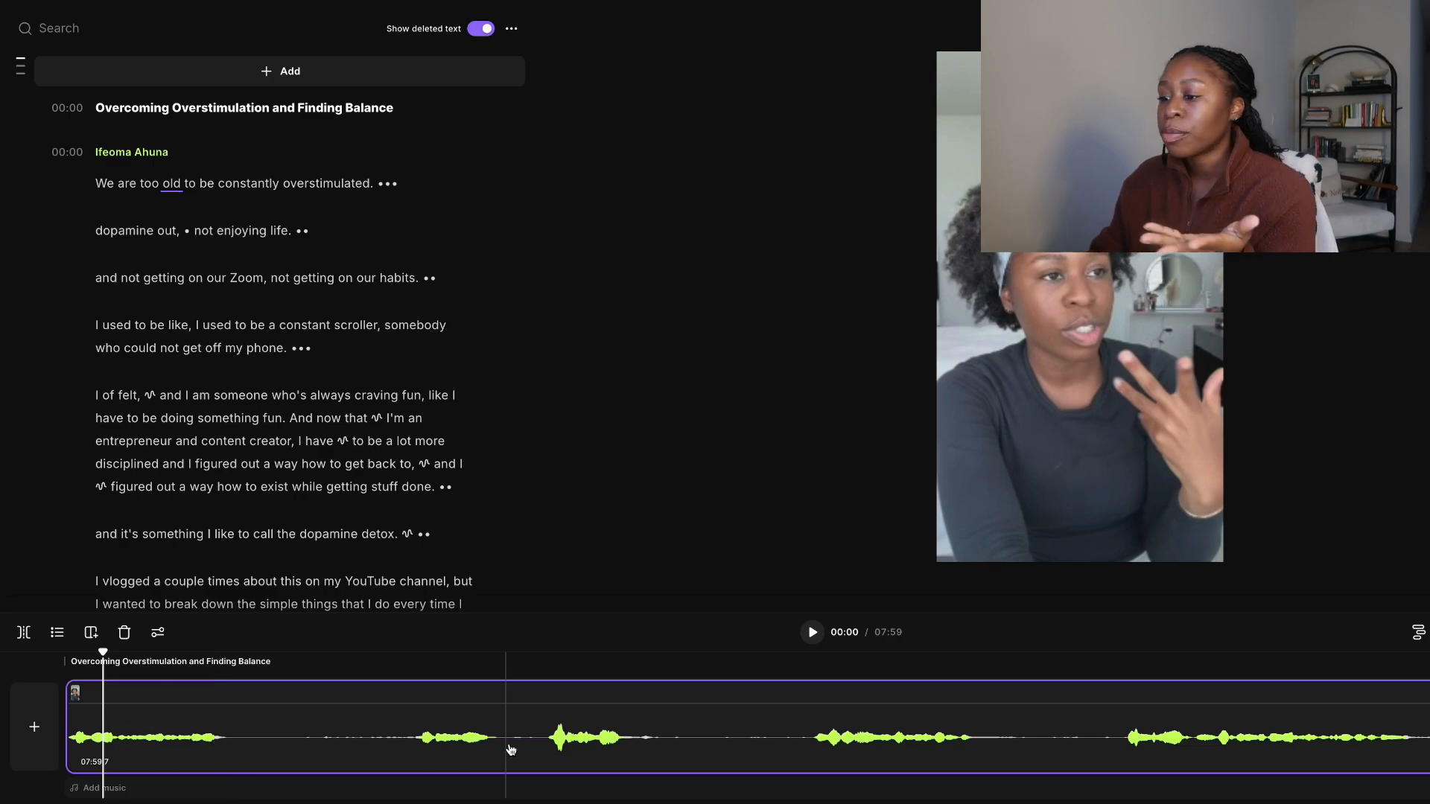
left_click(34, 727)
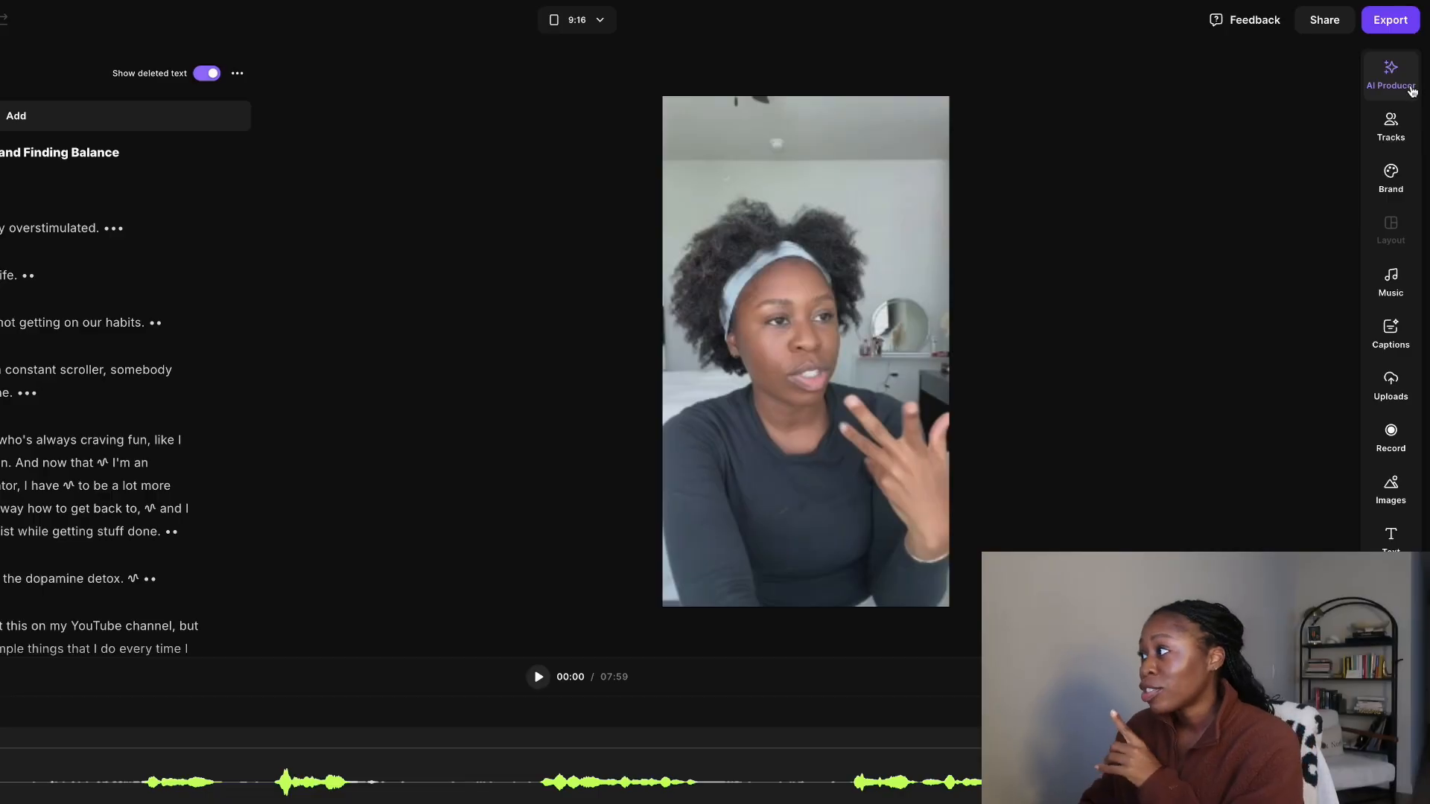
Remove the recording's pauses using AI Producer's Set pace option at the Super fast level.
left_click(1410, 87)
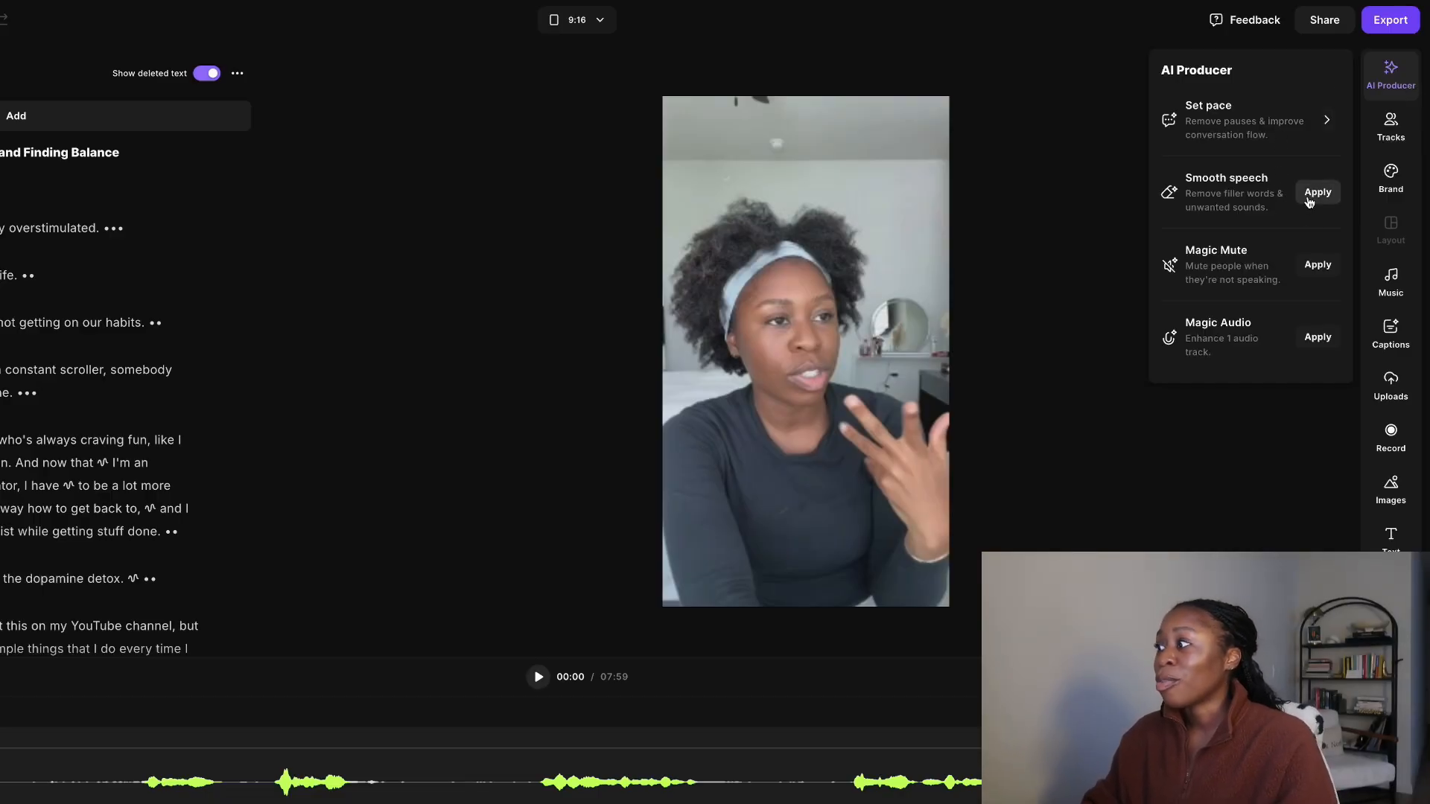
left_click(1325, 121)
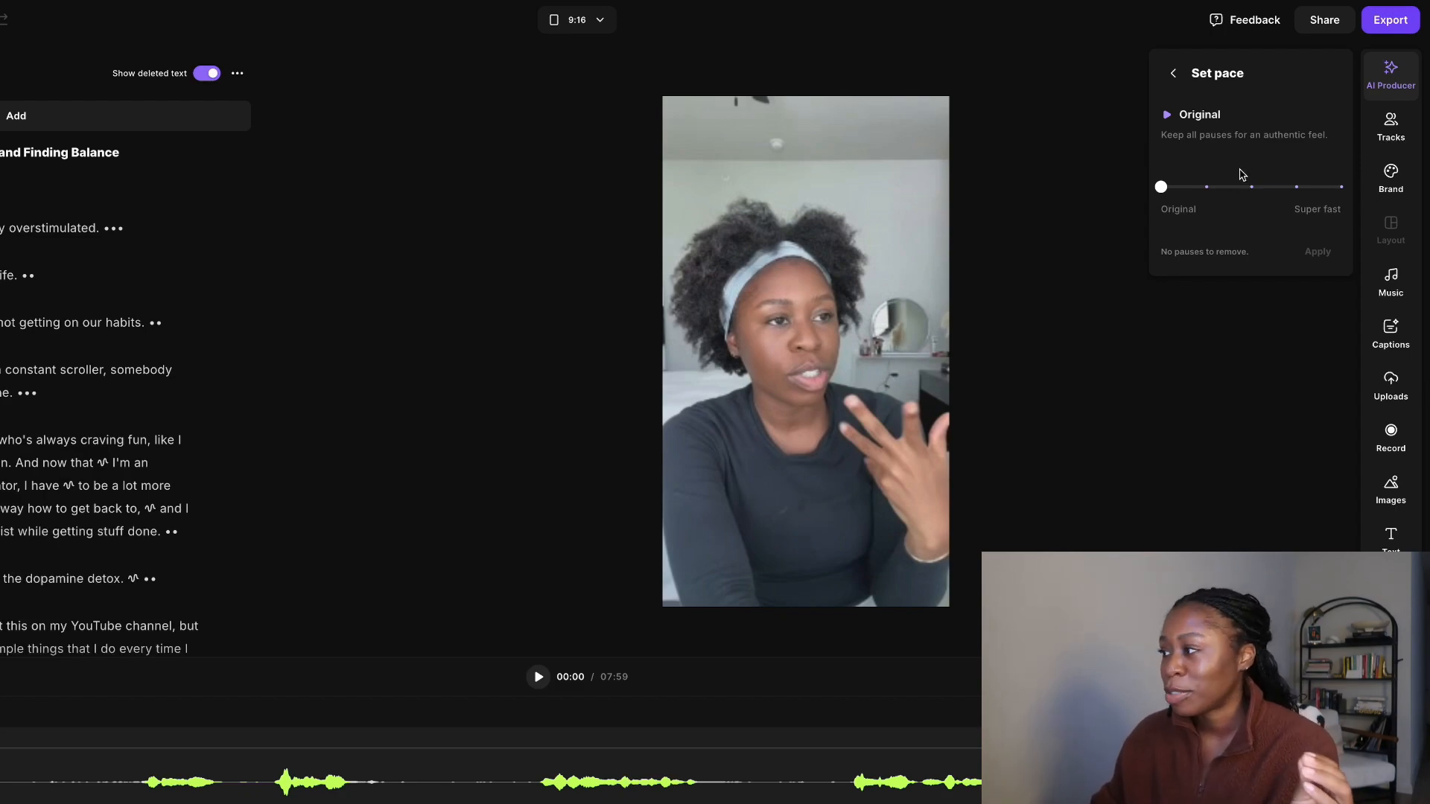
left_click(1295, 187)
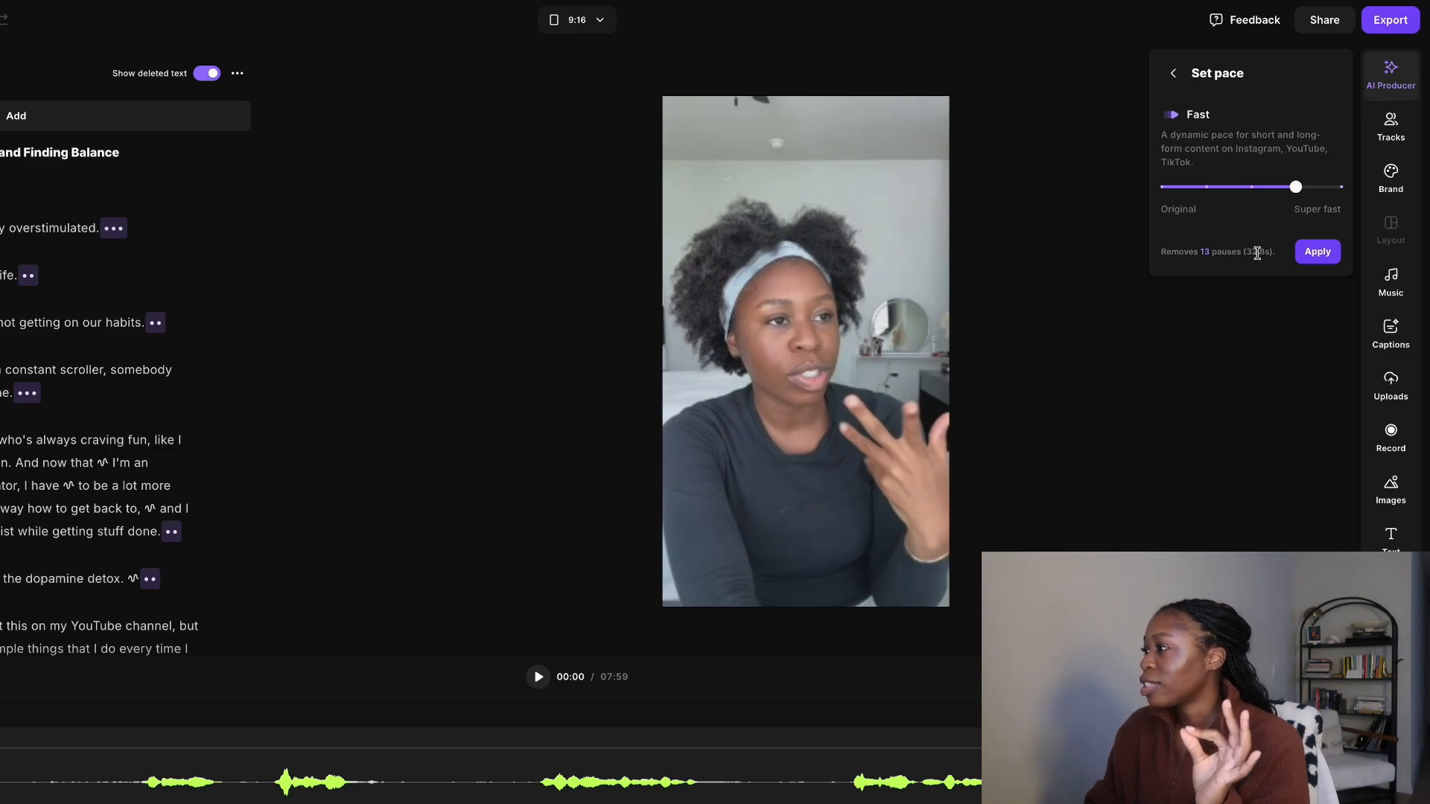
left_click(1338, 188)
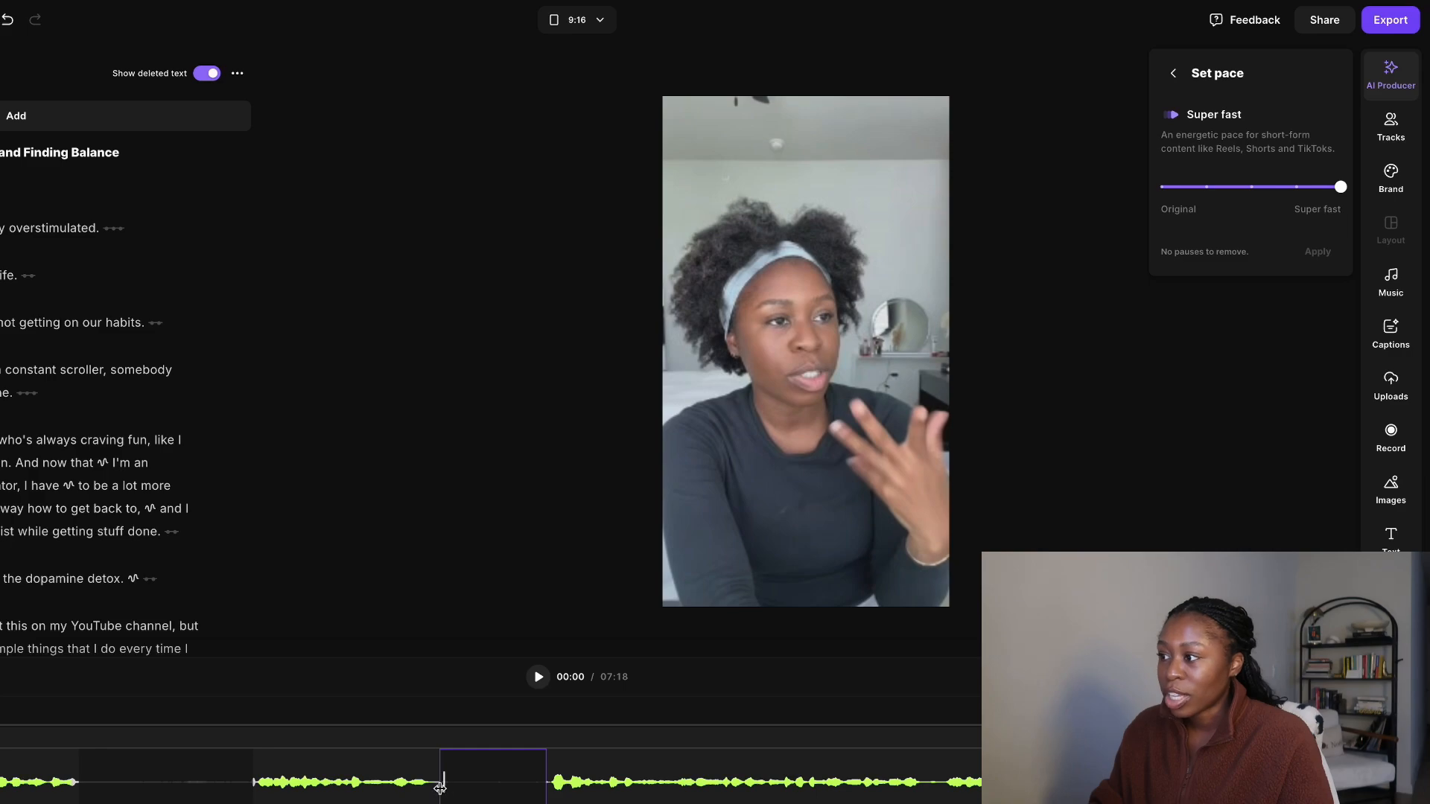
Play back the opening of the edit to review the cuts at the removed pauses and filler sounds.
left_click(442, 787)
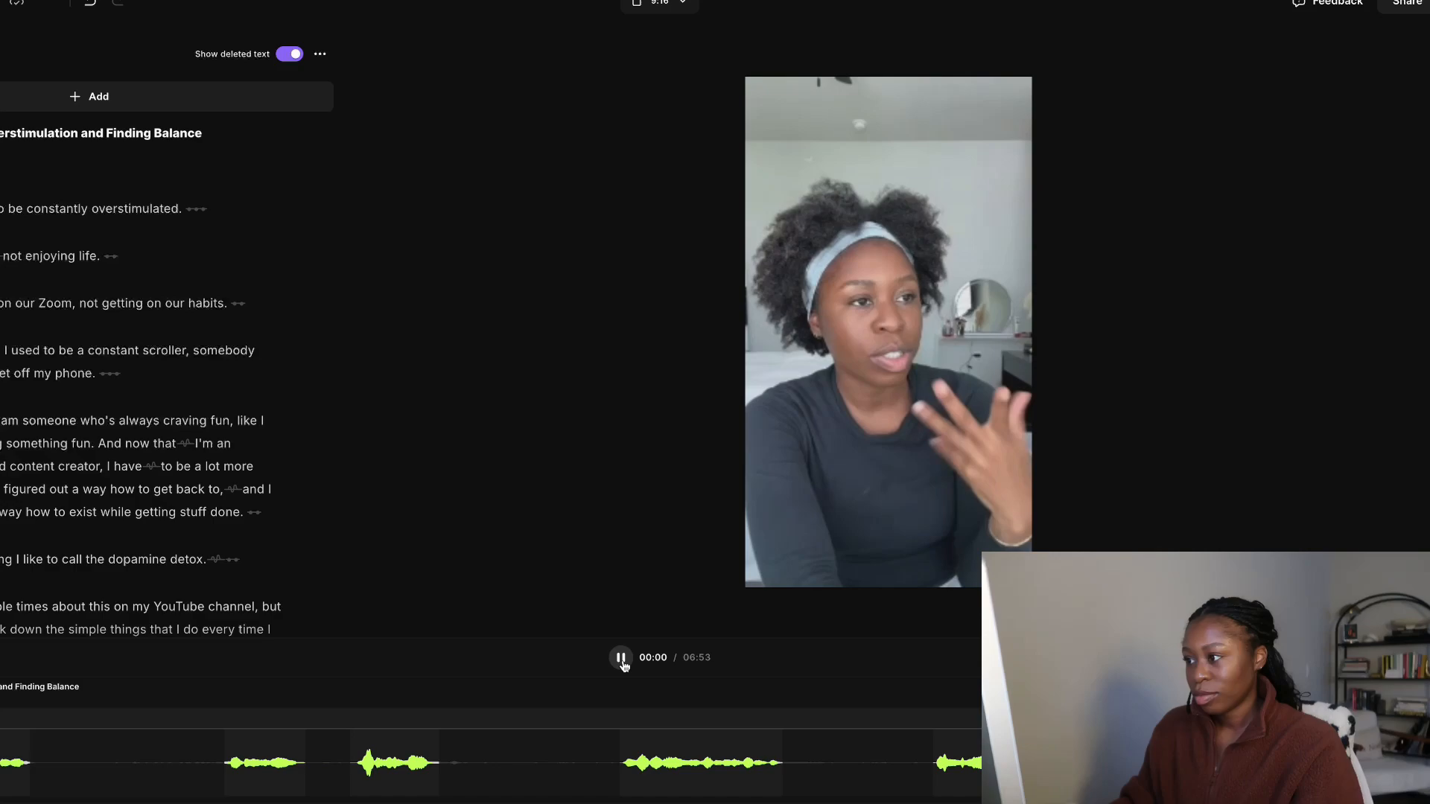
key("XF86AudioRaiseVolume")
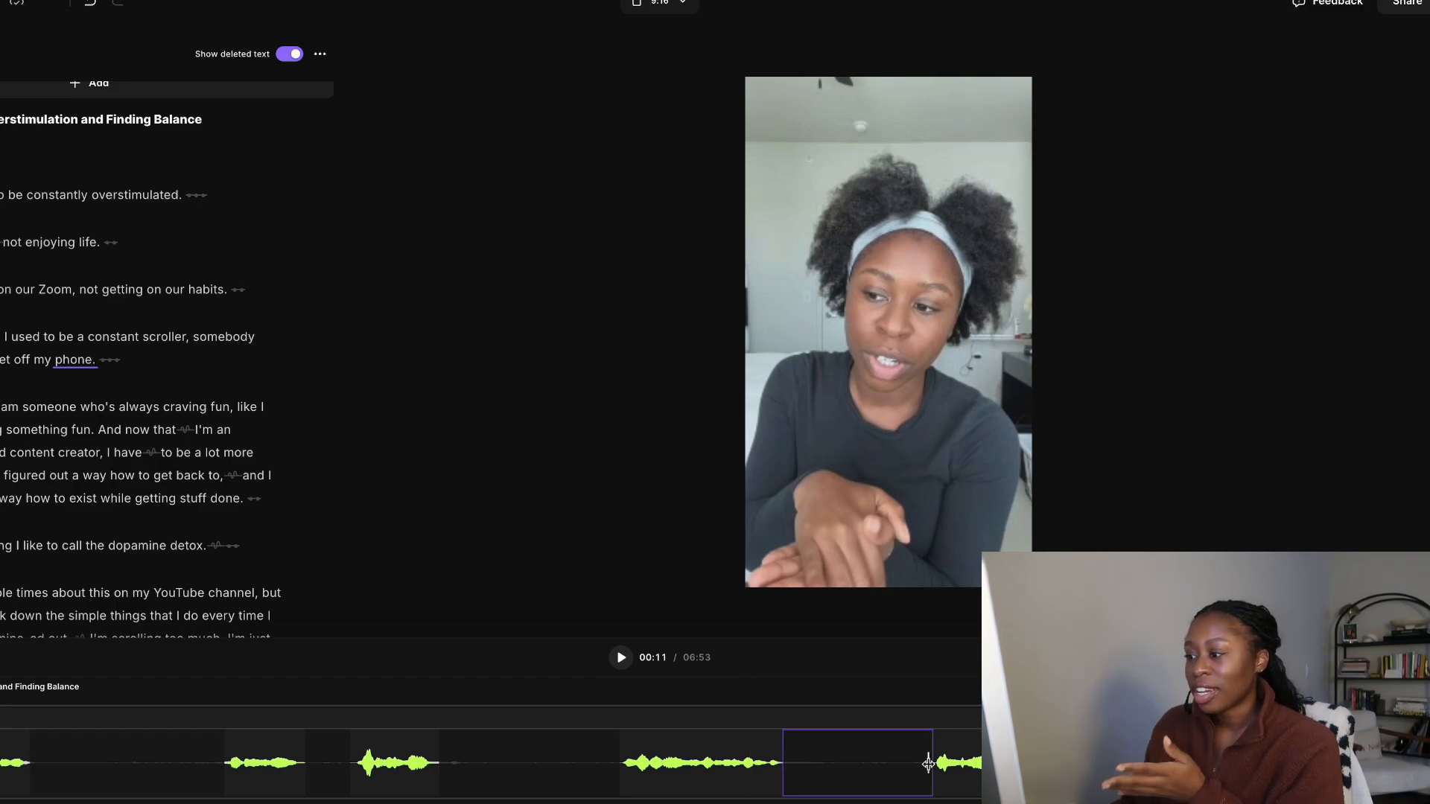
left_click(621, 659)
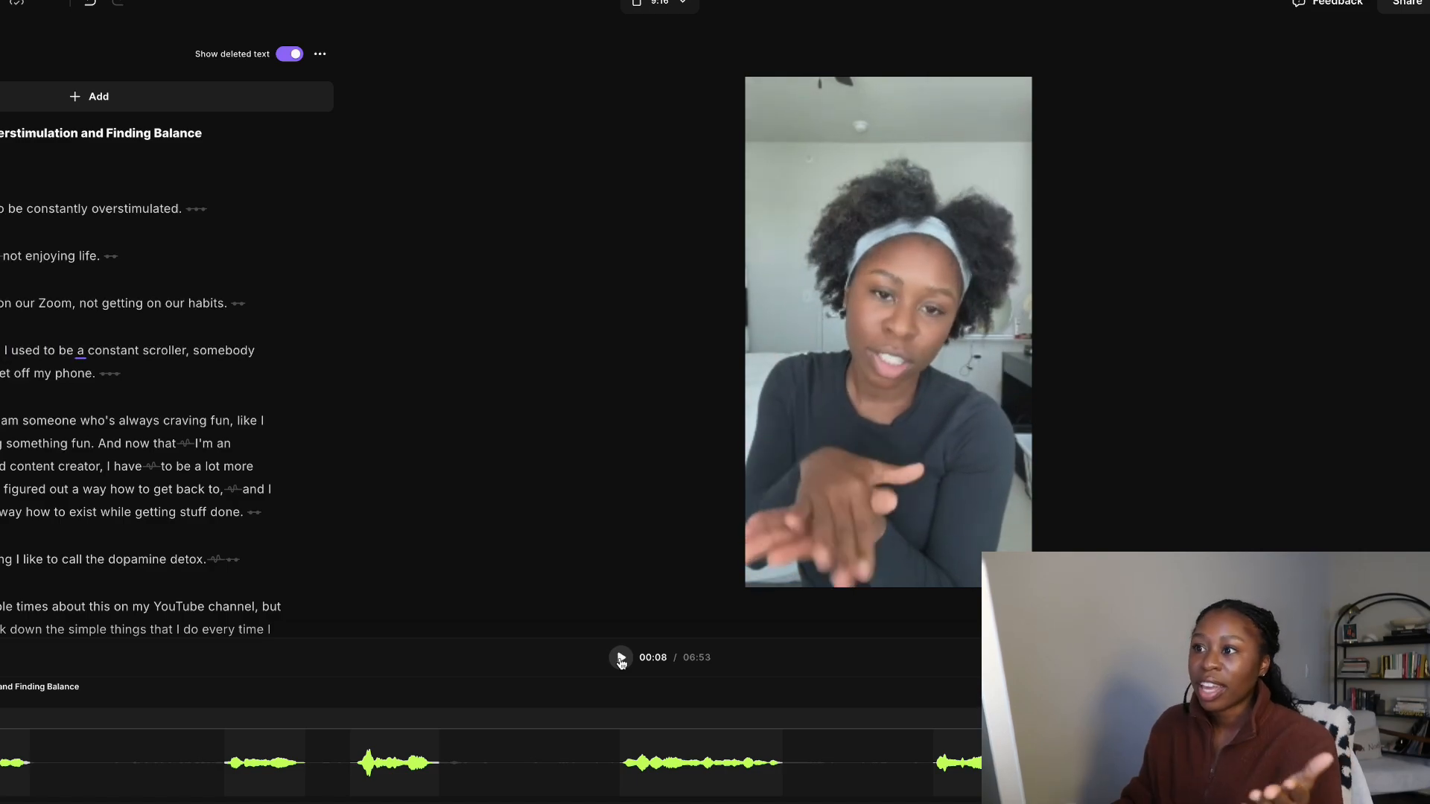
Extend the cut after "not getting on our habits" over the repeated words "I used to be like" and play back the result.
left_click(937, 777)
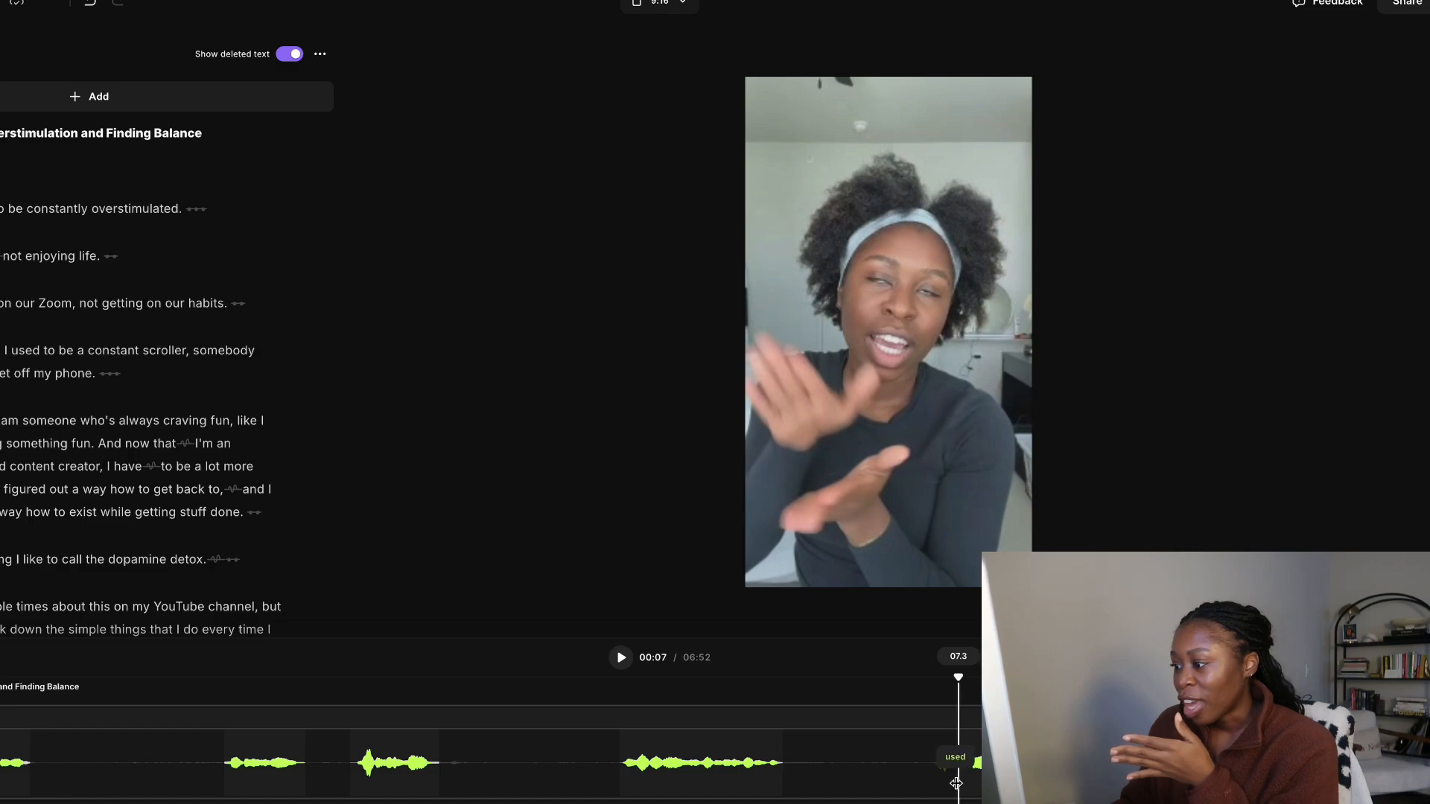
left_click_drag(964, 788, 965, 789)
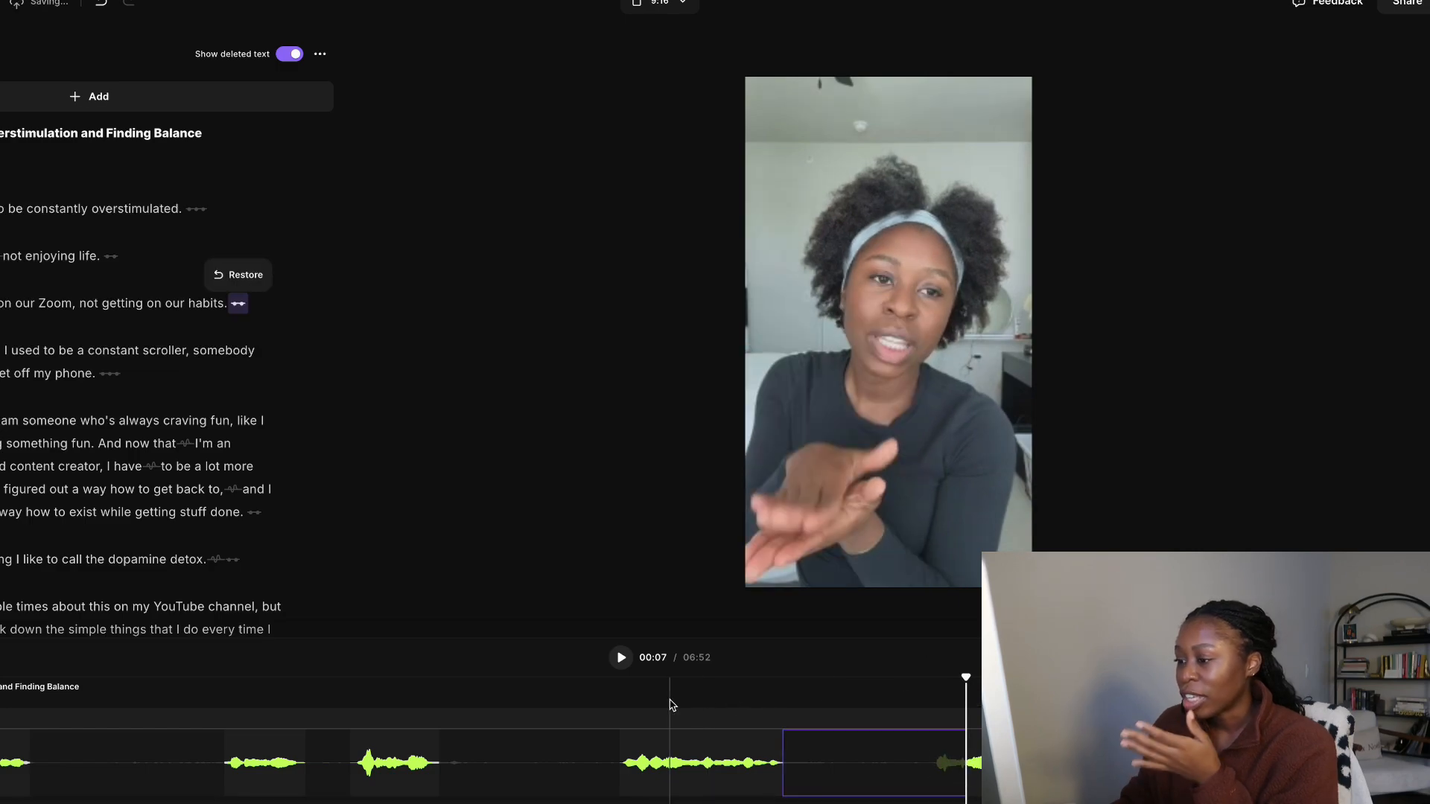
left_click(670, 727)
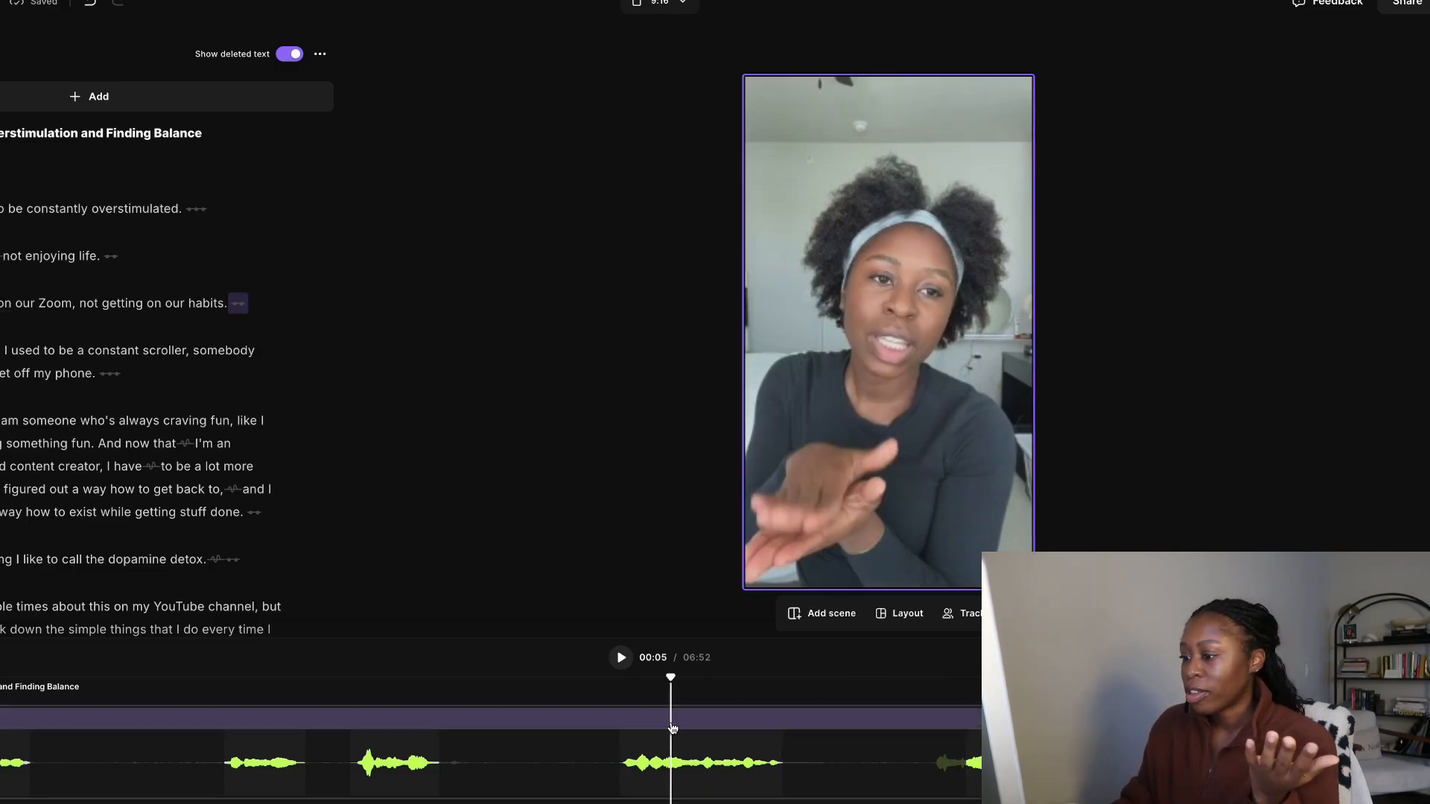
key("space")
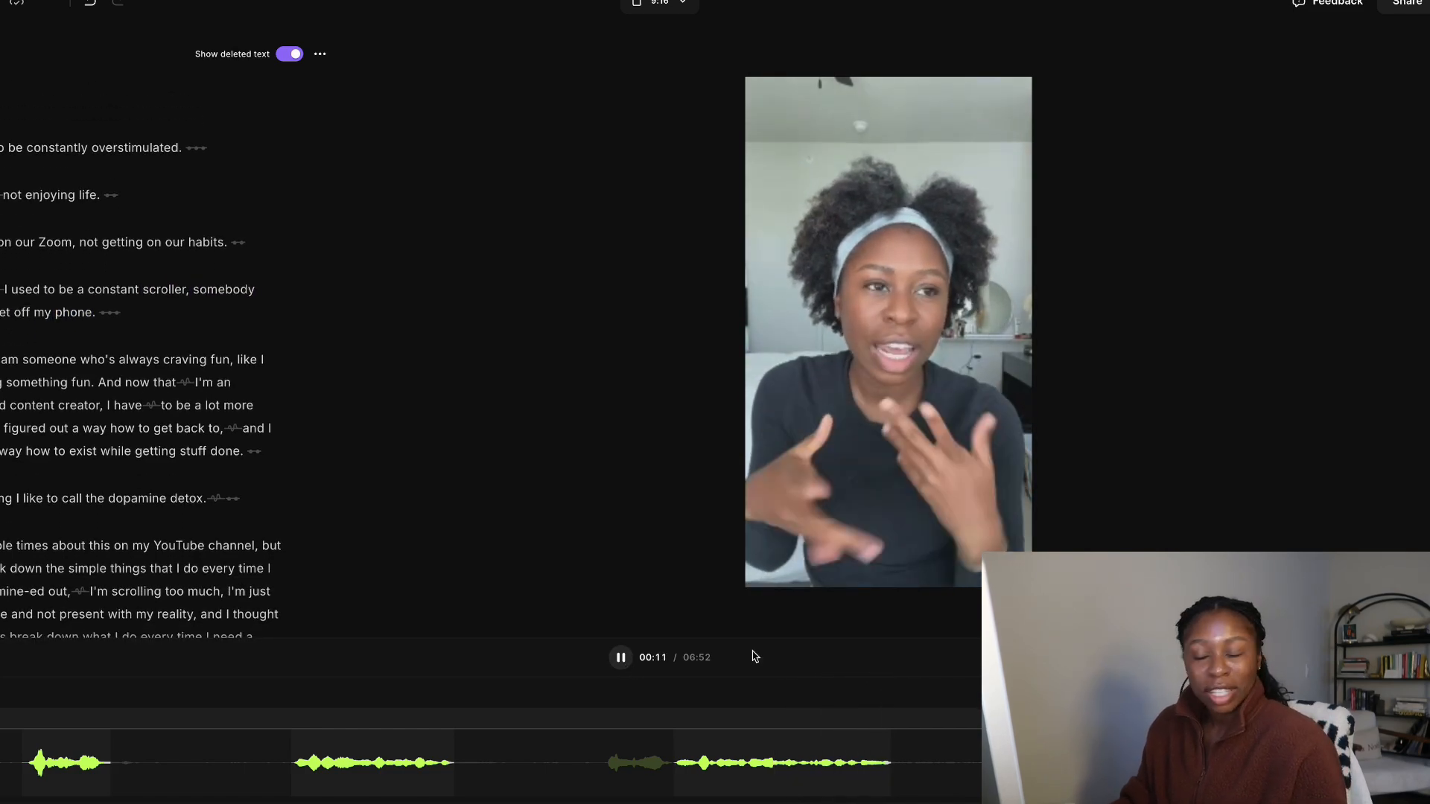
left_click(621, 657)
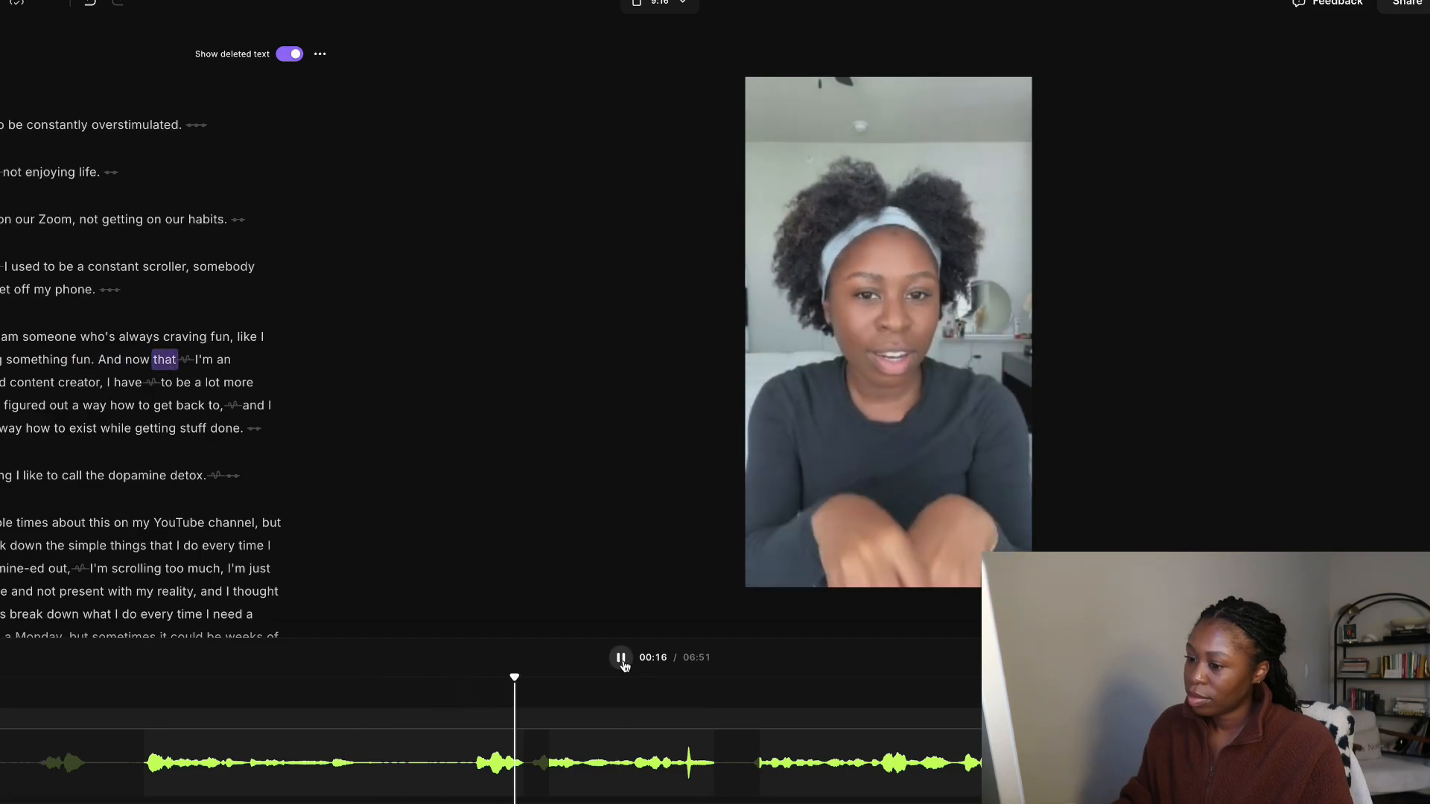
left_click(621, 658)
Split the clip at 00:13 after "doing something fun" and trim the silent gap off the start of the second part.
left_click(368, 747)
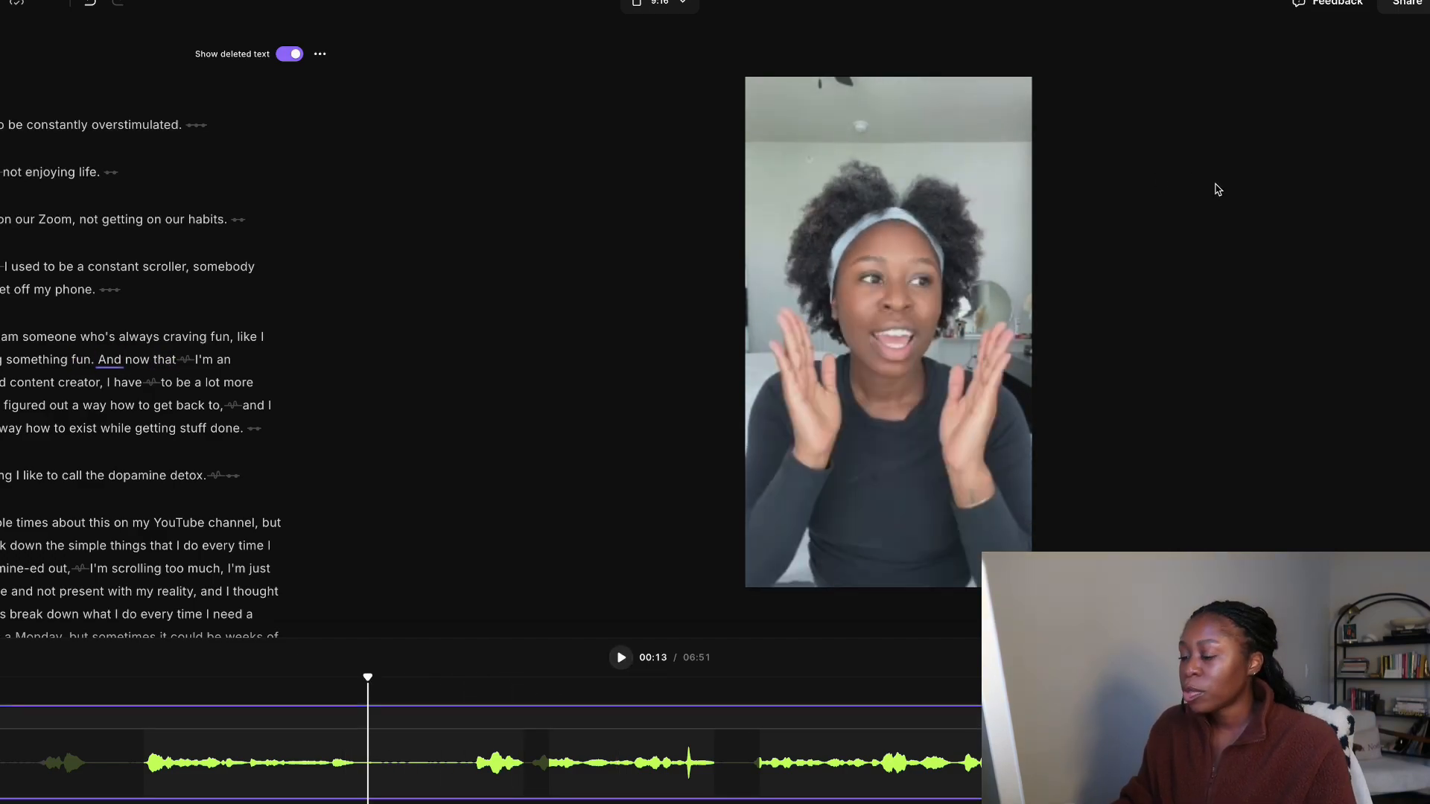
left_click(102, 360)
left_click(568, 735)
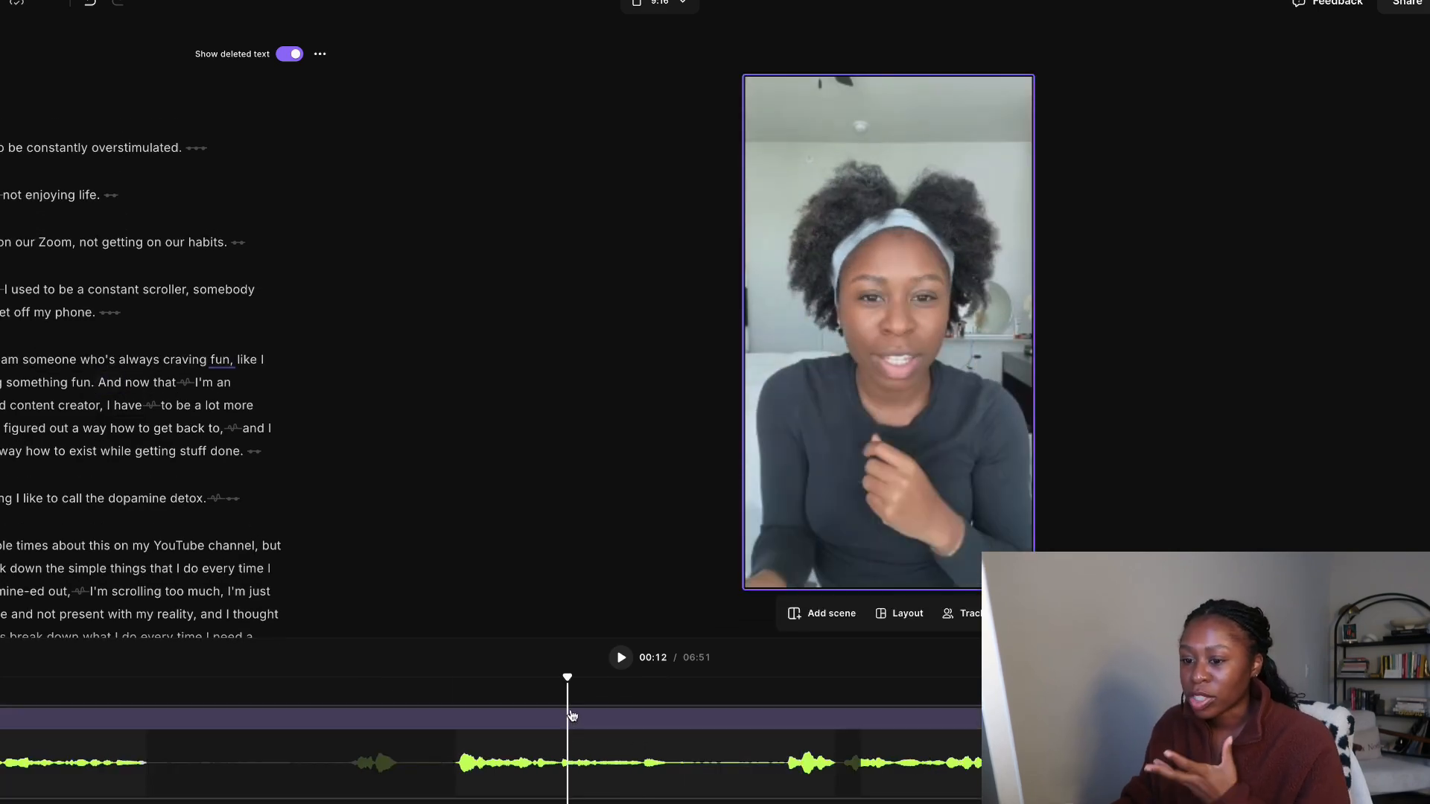
left_click(620, 658)
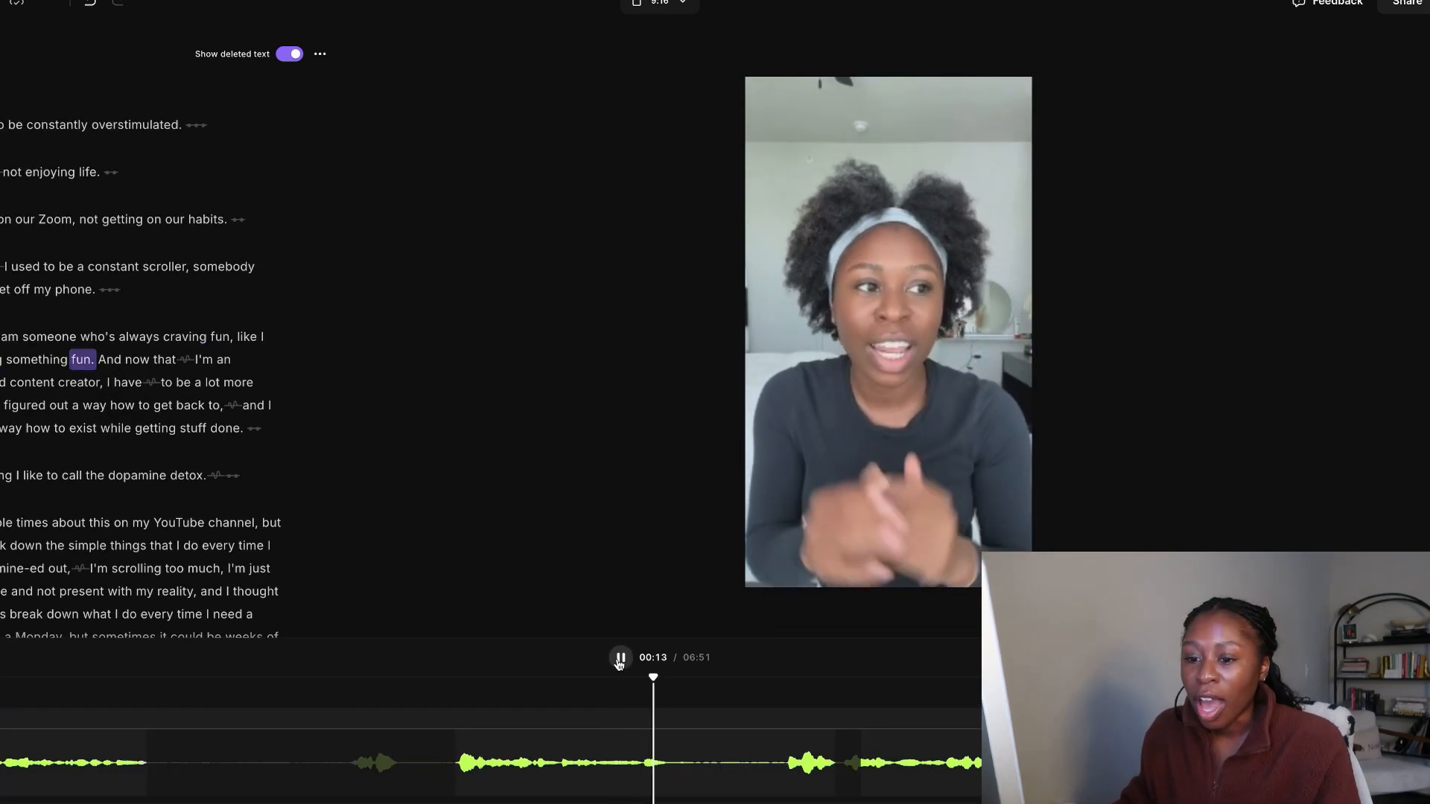
key("space")
left_click(24, 656)
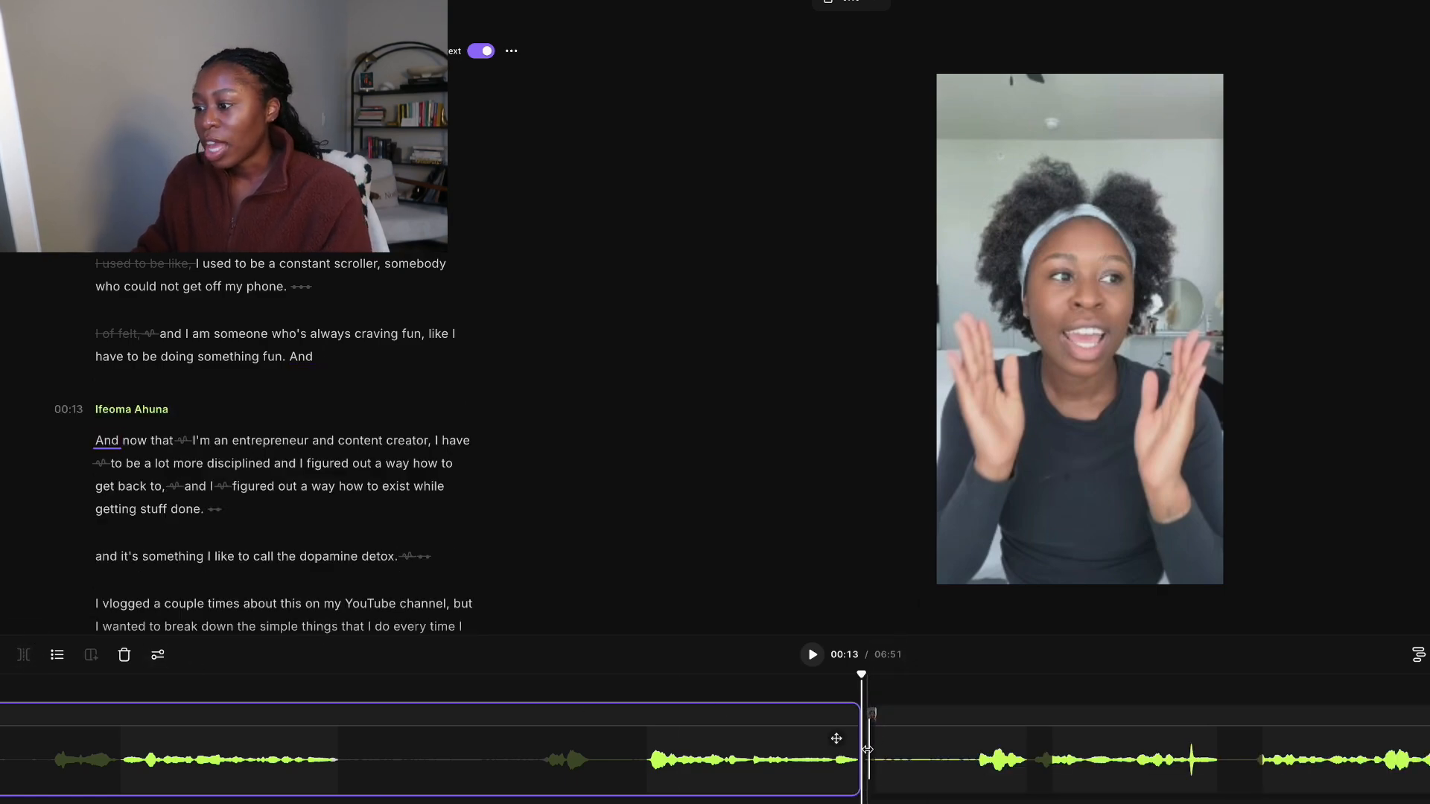
left_click_drag(868, 749, 980, 782)
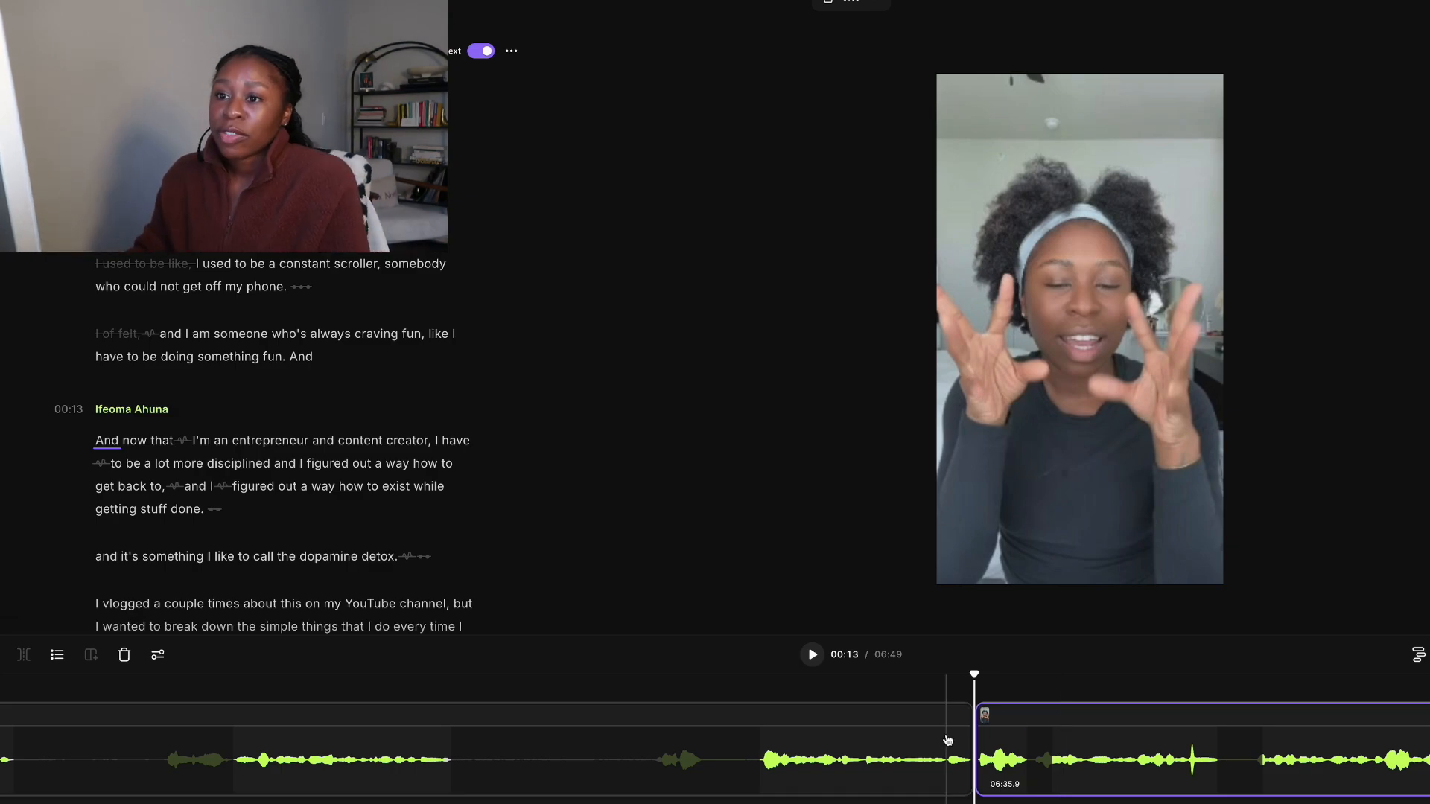
scroll(158, 257, "up", 1)
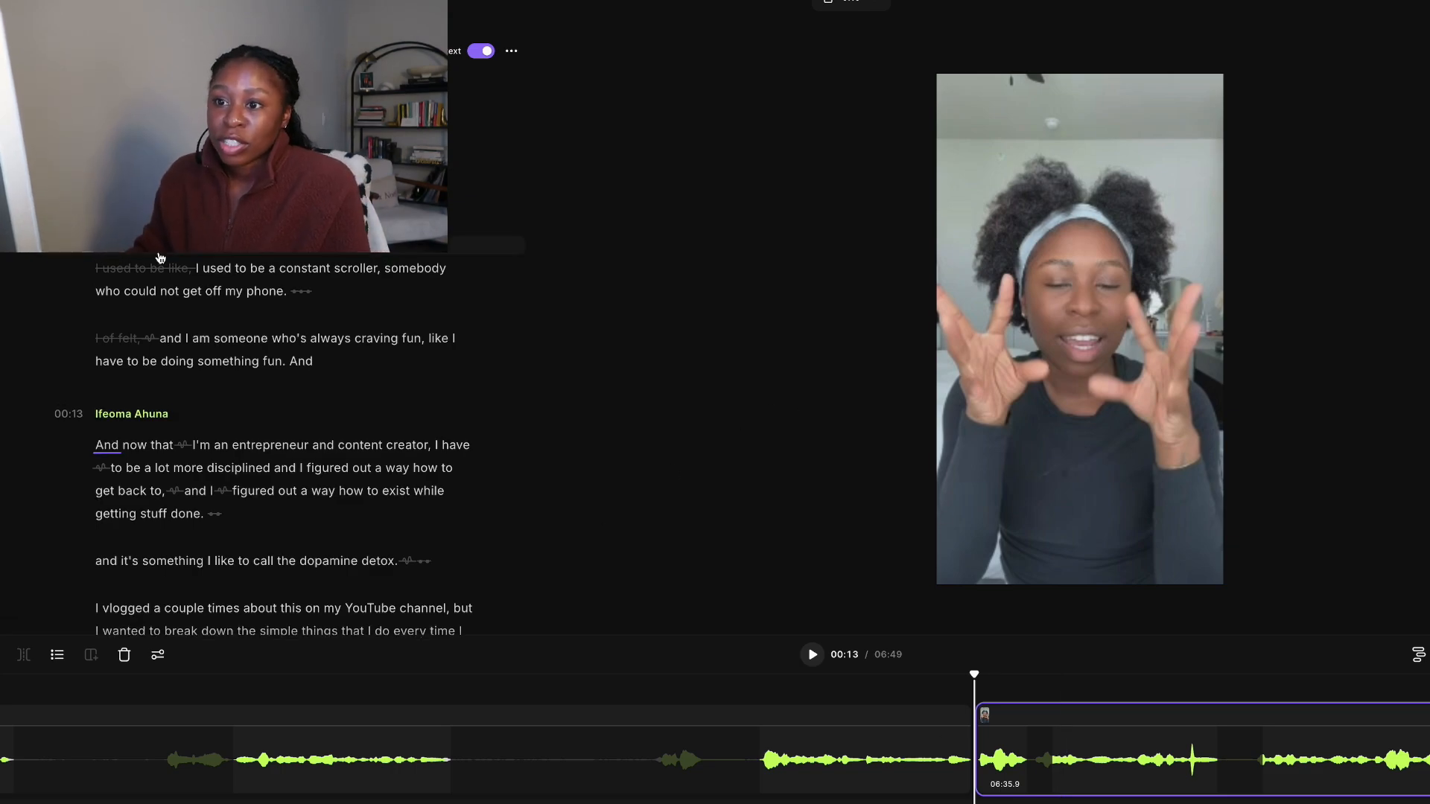
scroll(159, 257, "down", 1)
scroll(158, 270, "down", 1)
scroll(157, 275, "up", 1)
scroll(138, 259, "up", 1)
left_click(141, 356)
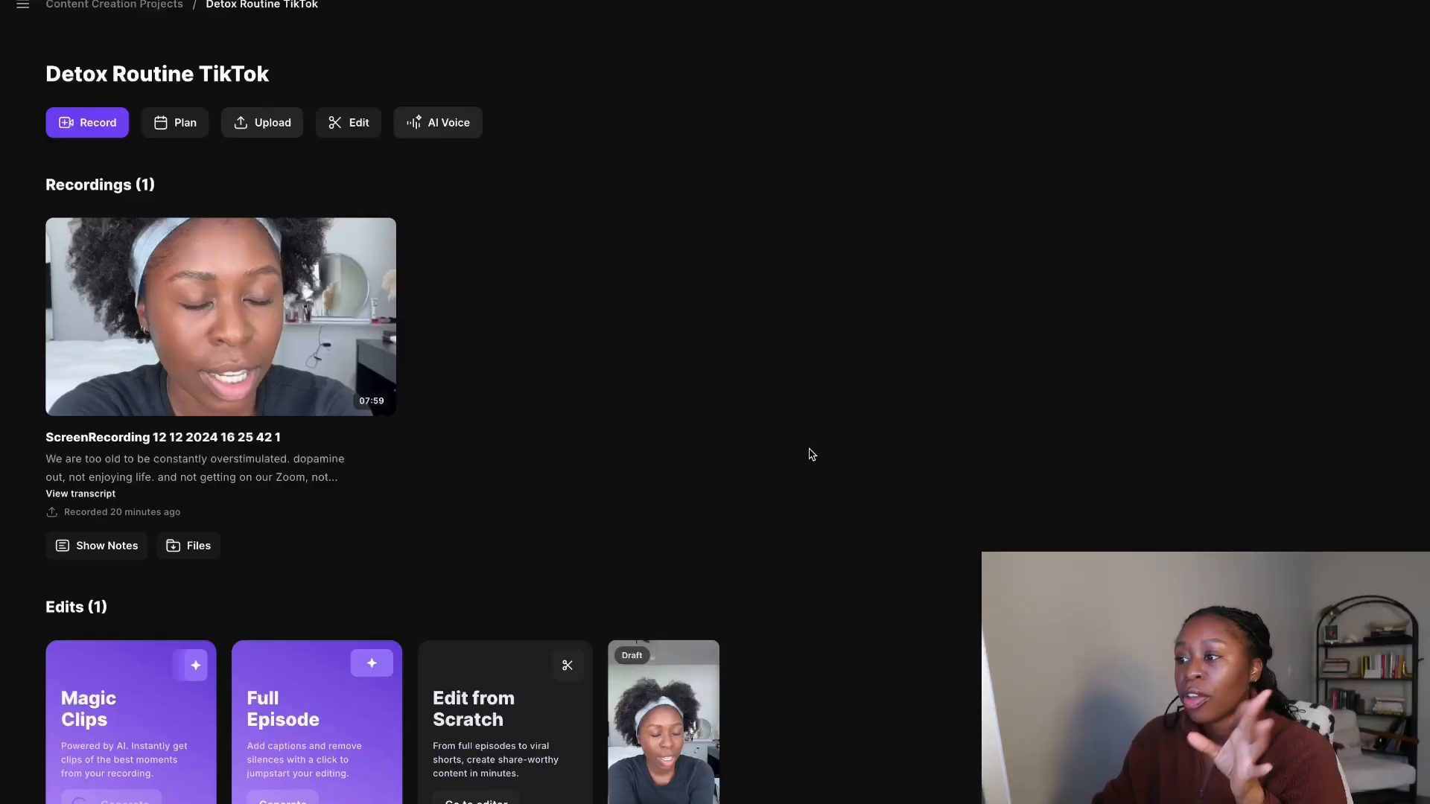
scroll(819, 492, "down", 1)
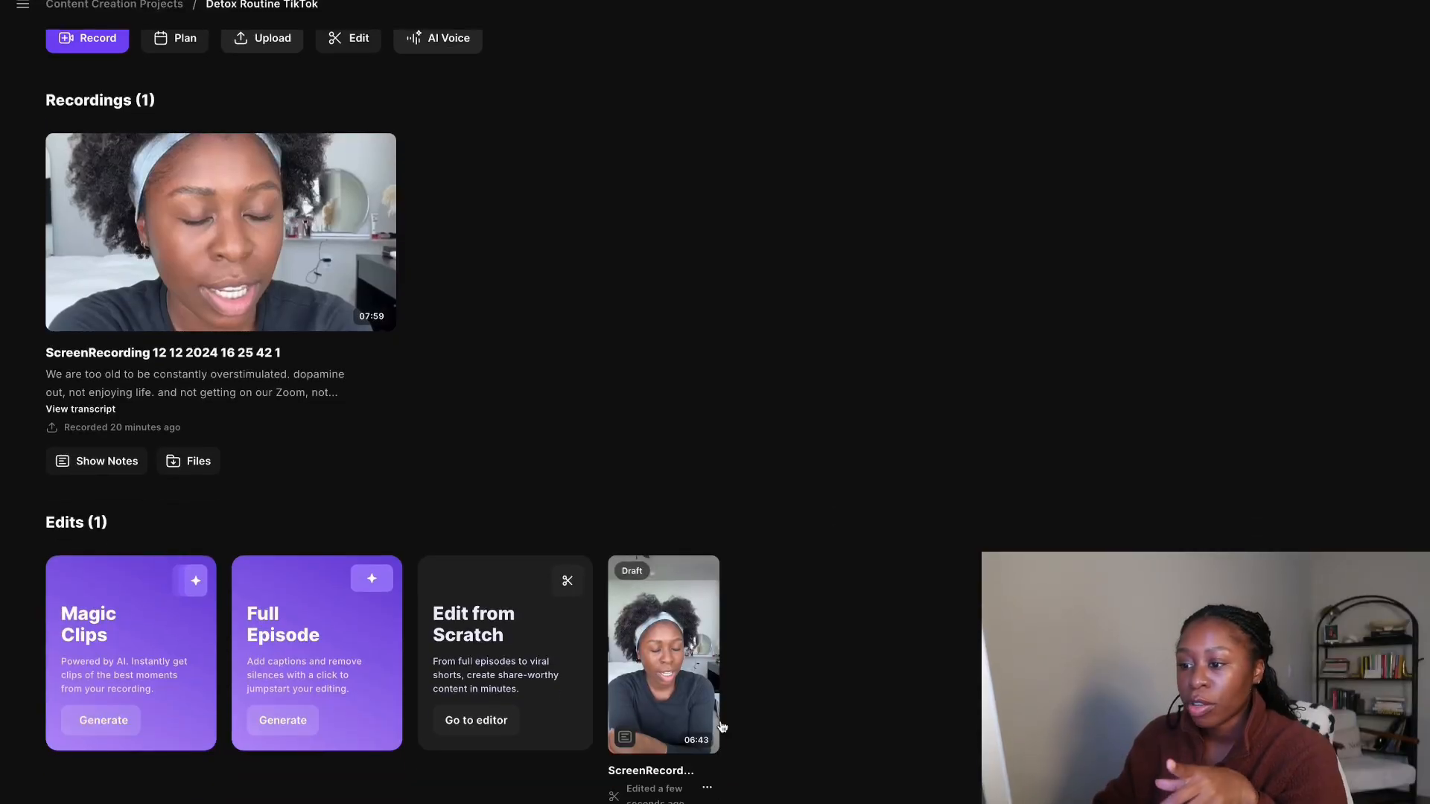
mouse_move(689, 708)
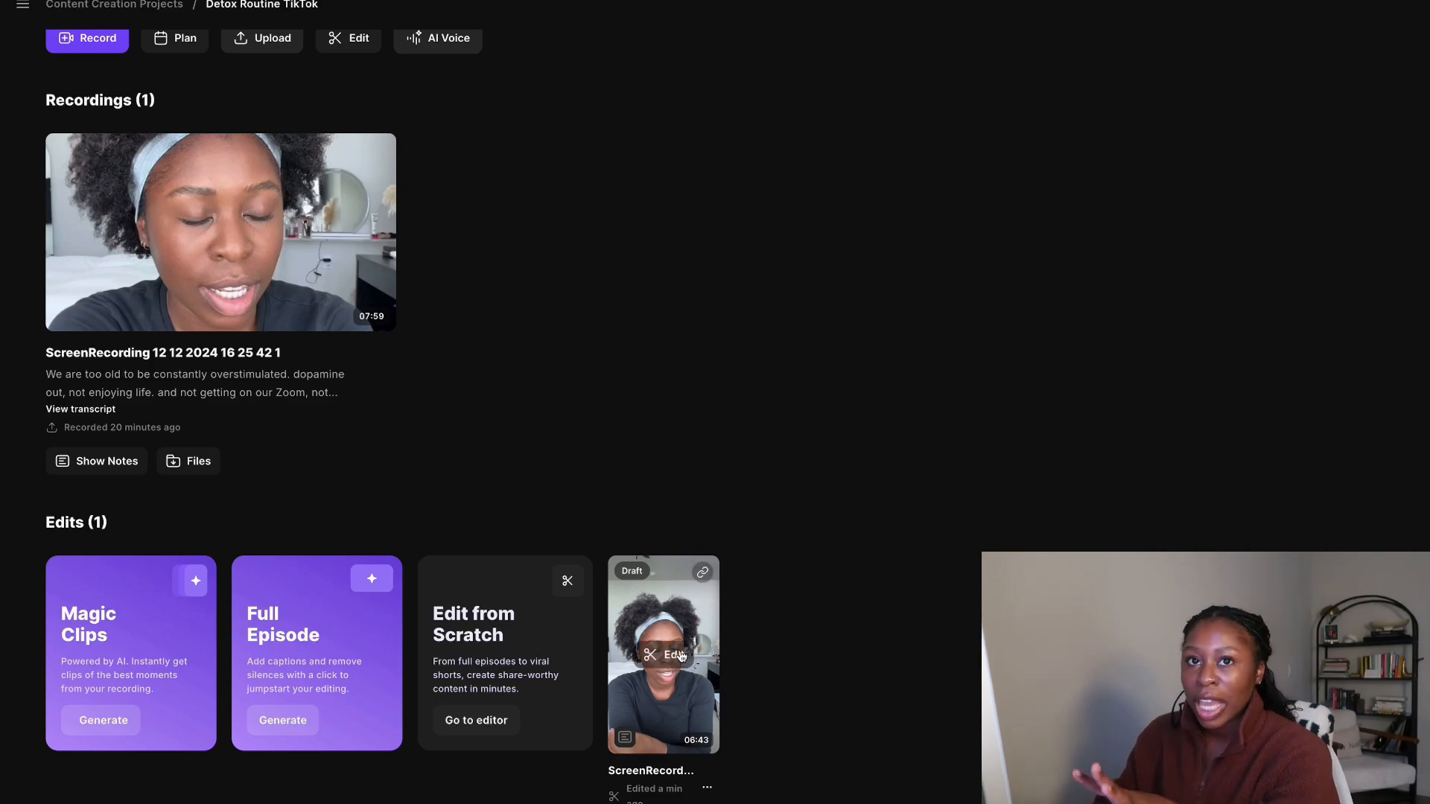
mouse_move(261, 272)
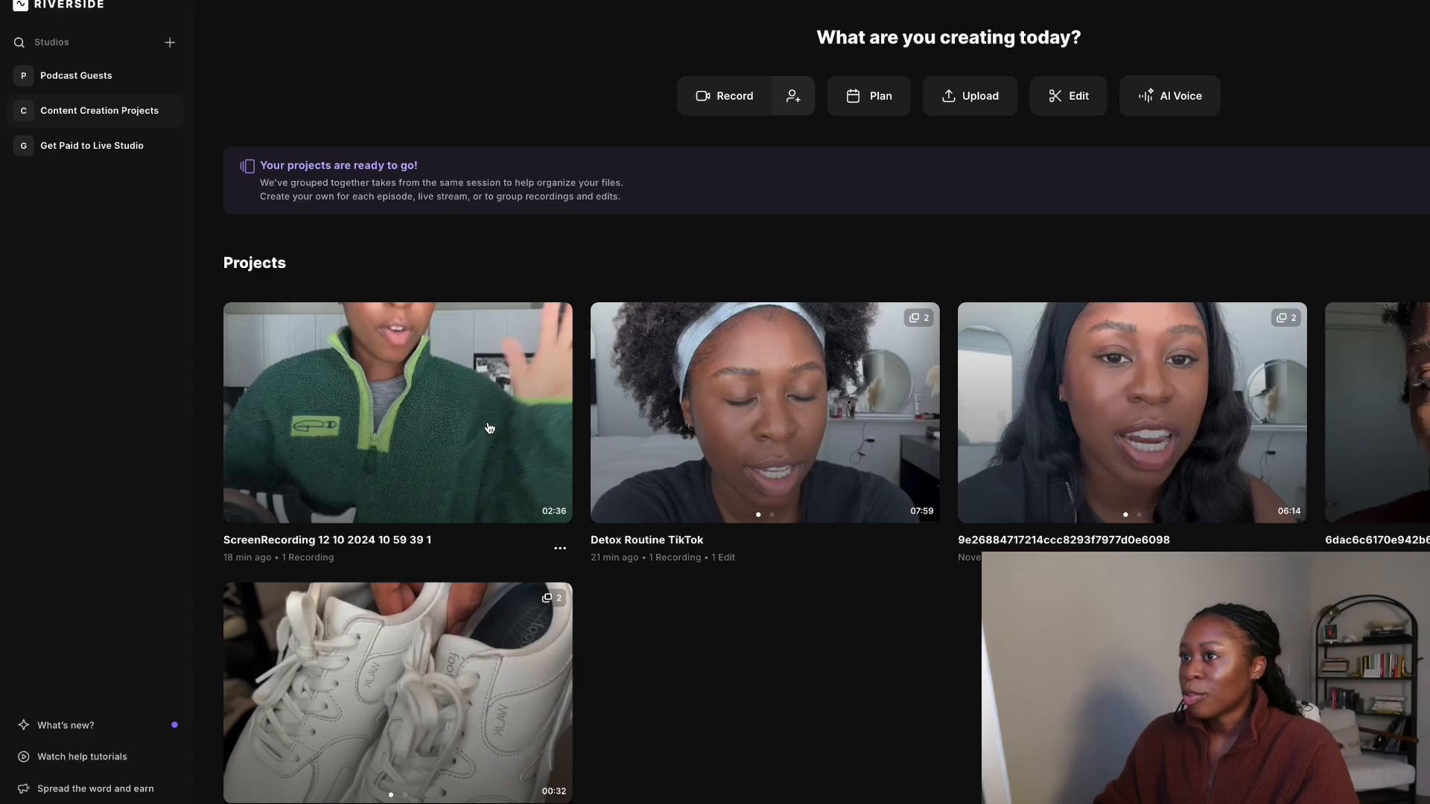
left_click(490, 427)
left_click(165, 333)
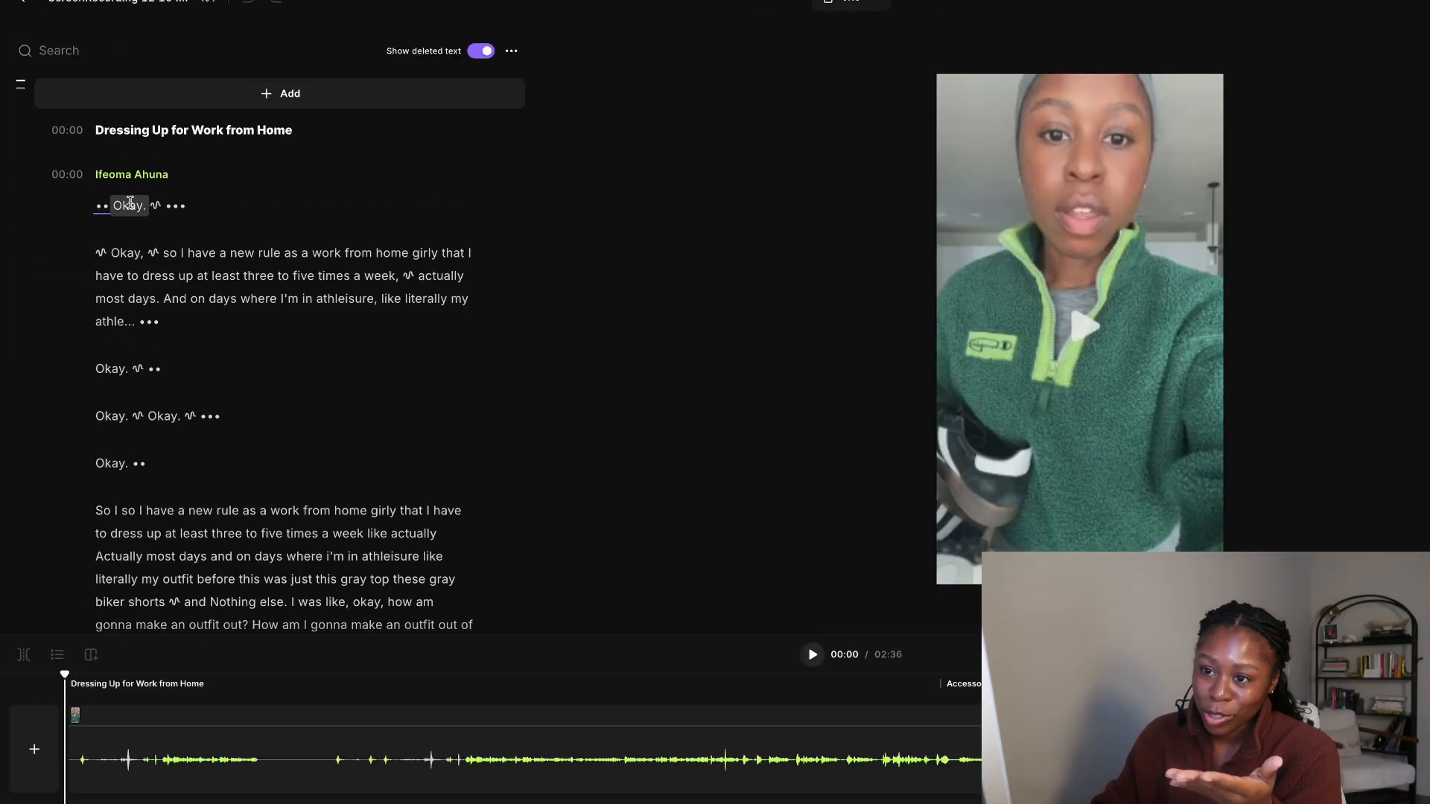
Remove the new recording's pauses using AI Producer's Set pace option at the Balanced level, and return to the AI Producer options.
left_click(102, 371)
key("space")
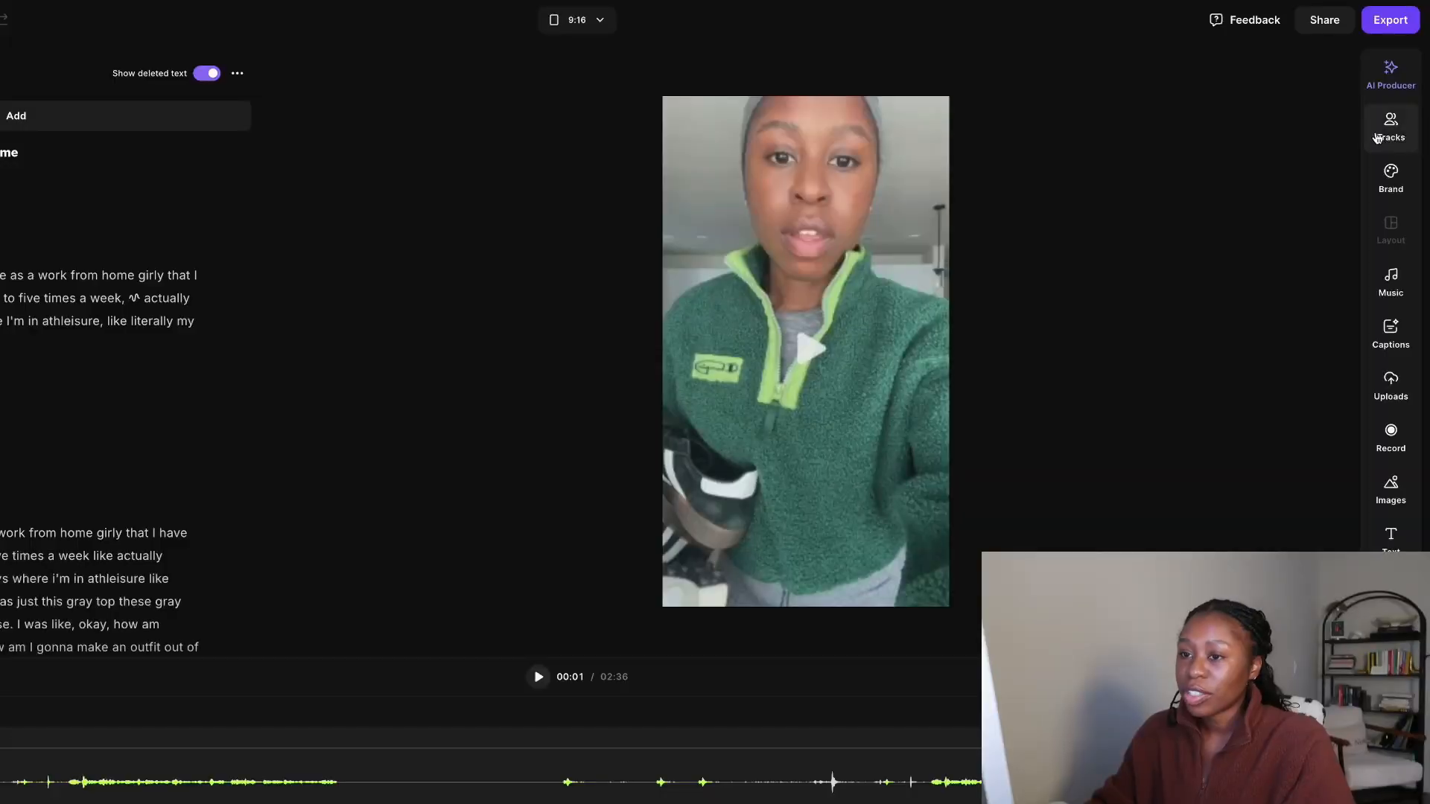
left_click(1391, 74)
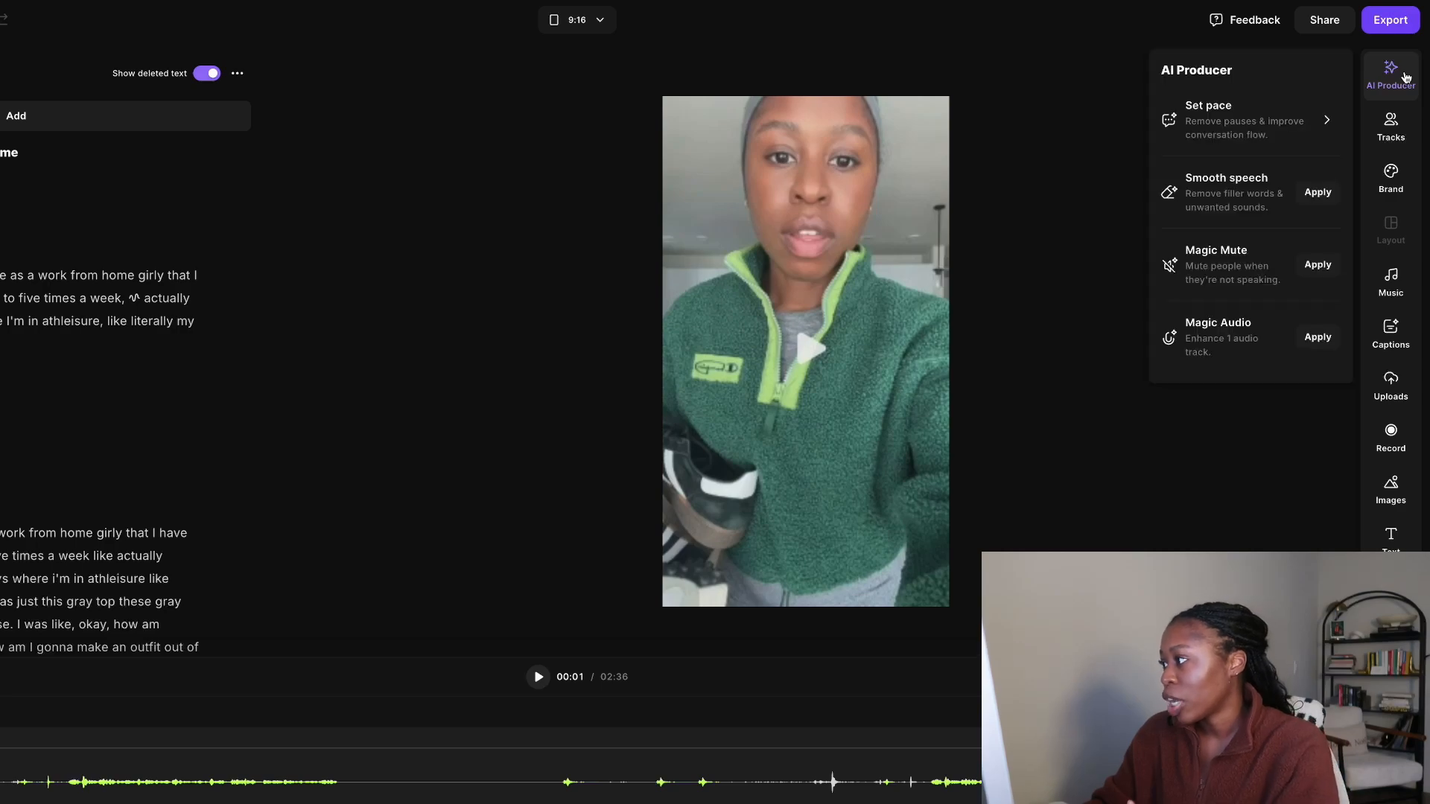
left_click(1325, 122)
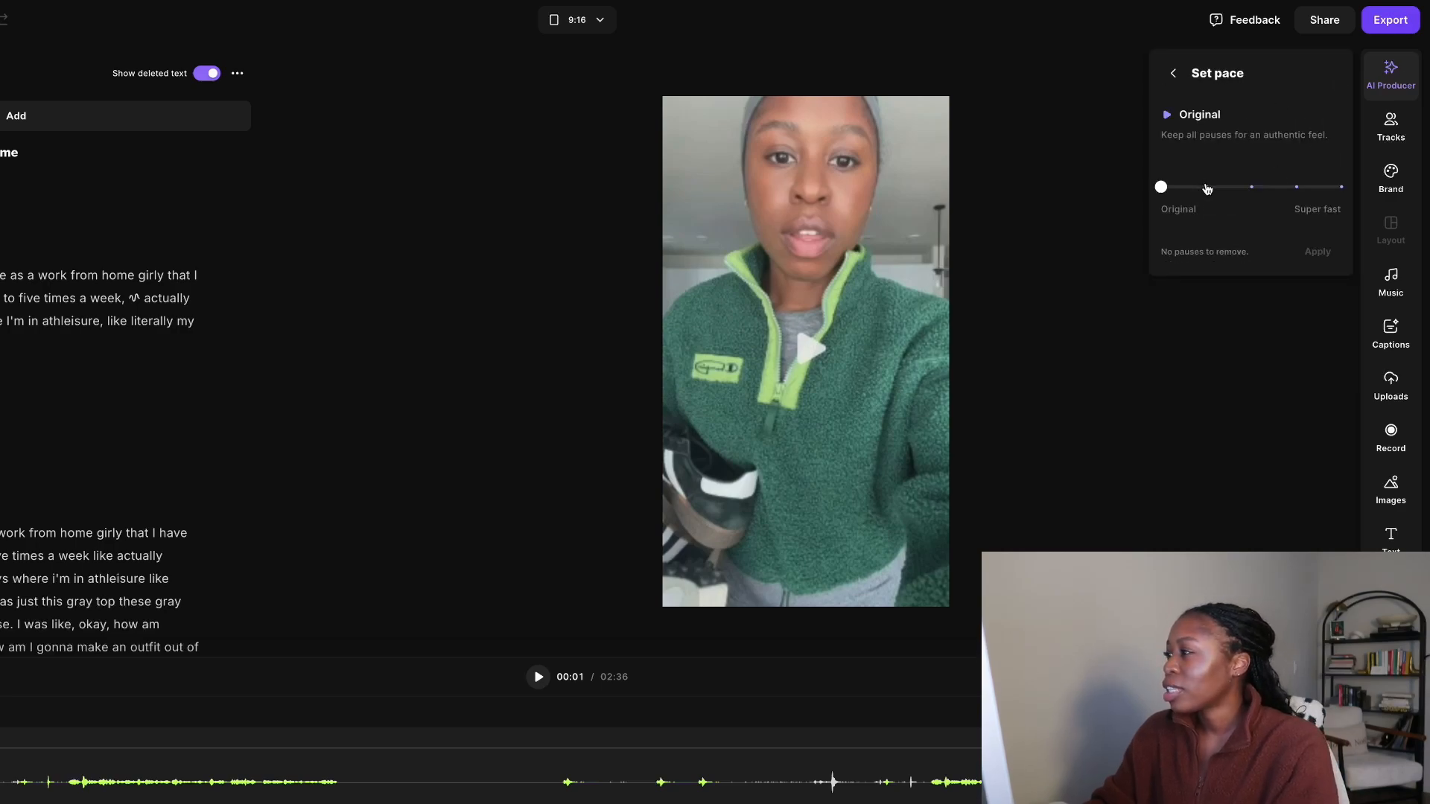
left_click(1207, 187)
left_click(1253, 188)
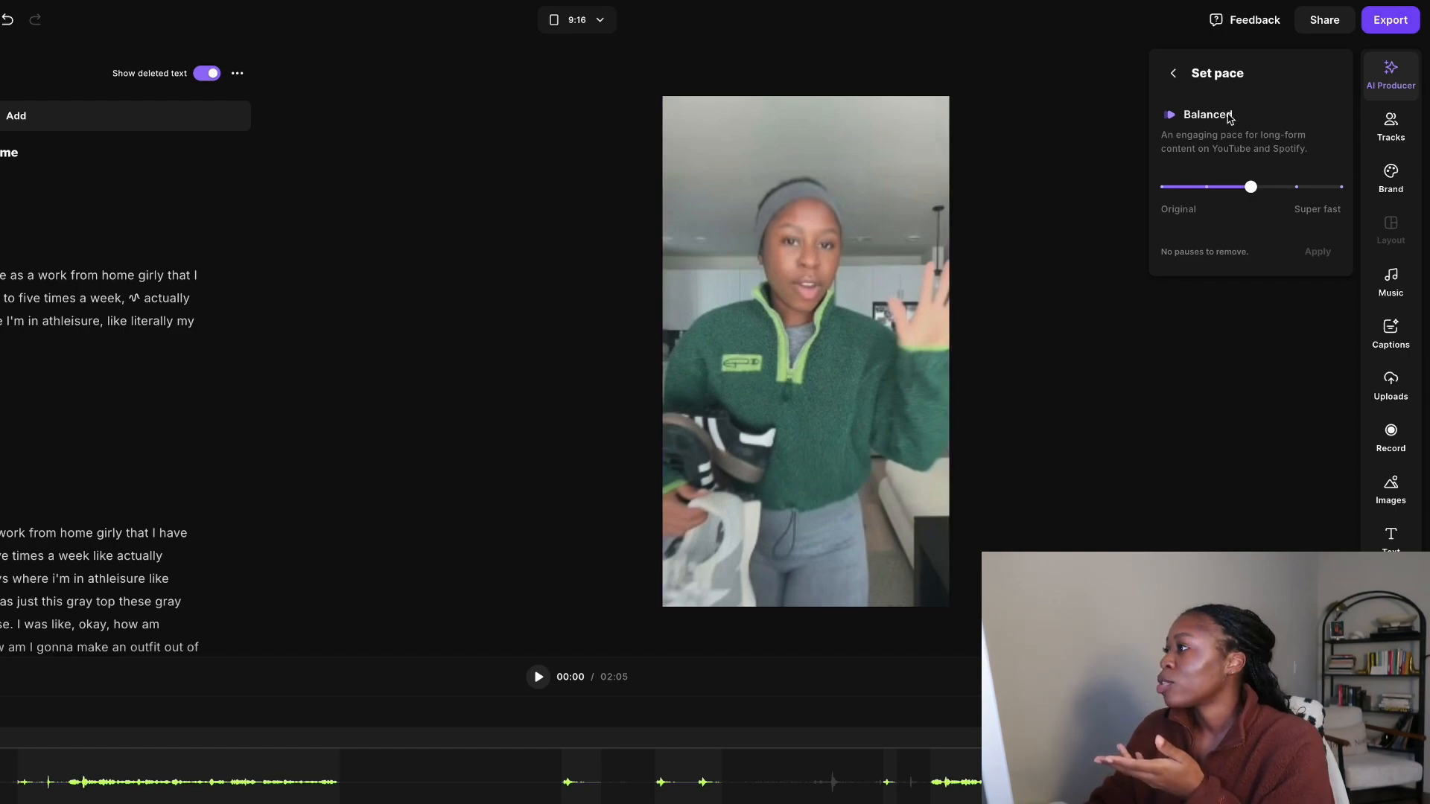
left_click(1172, 75)
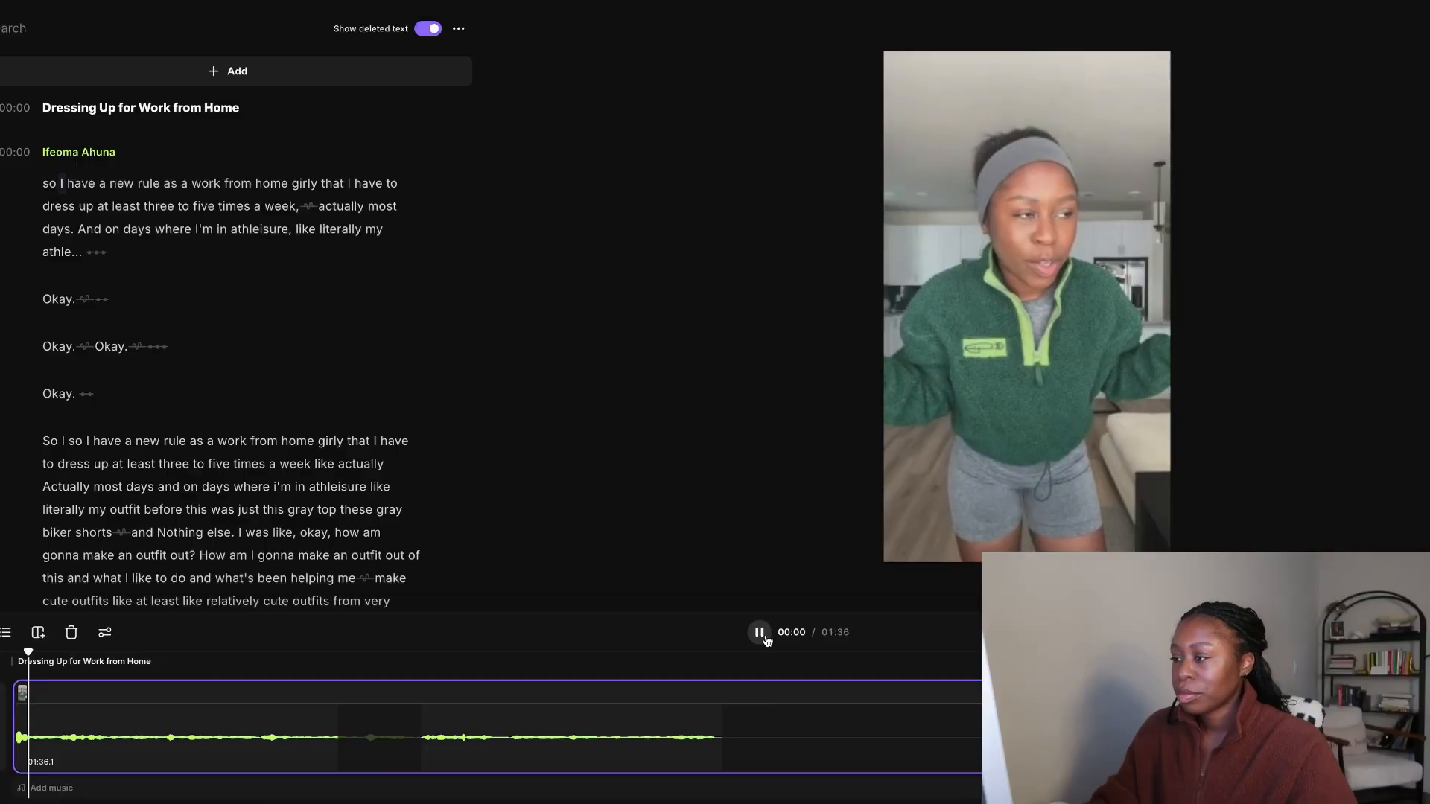
Delete the opening false-start takes, including the "Okay" phrases, so the edit begins at "So I so I have a new rule".
scroll(743, 730, "right", 1)
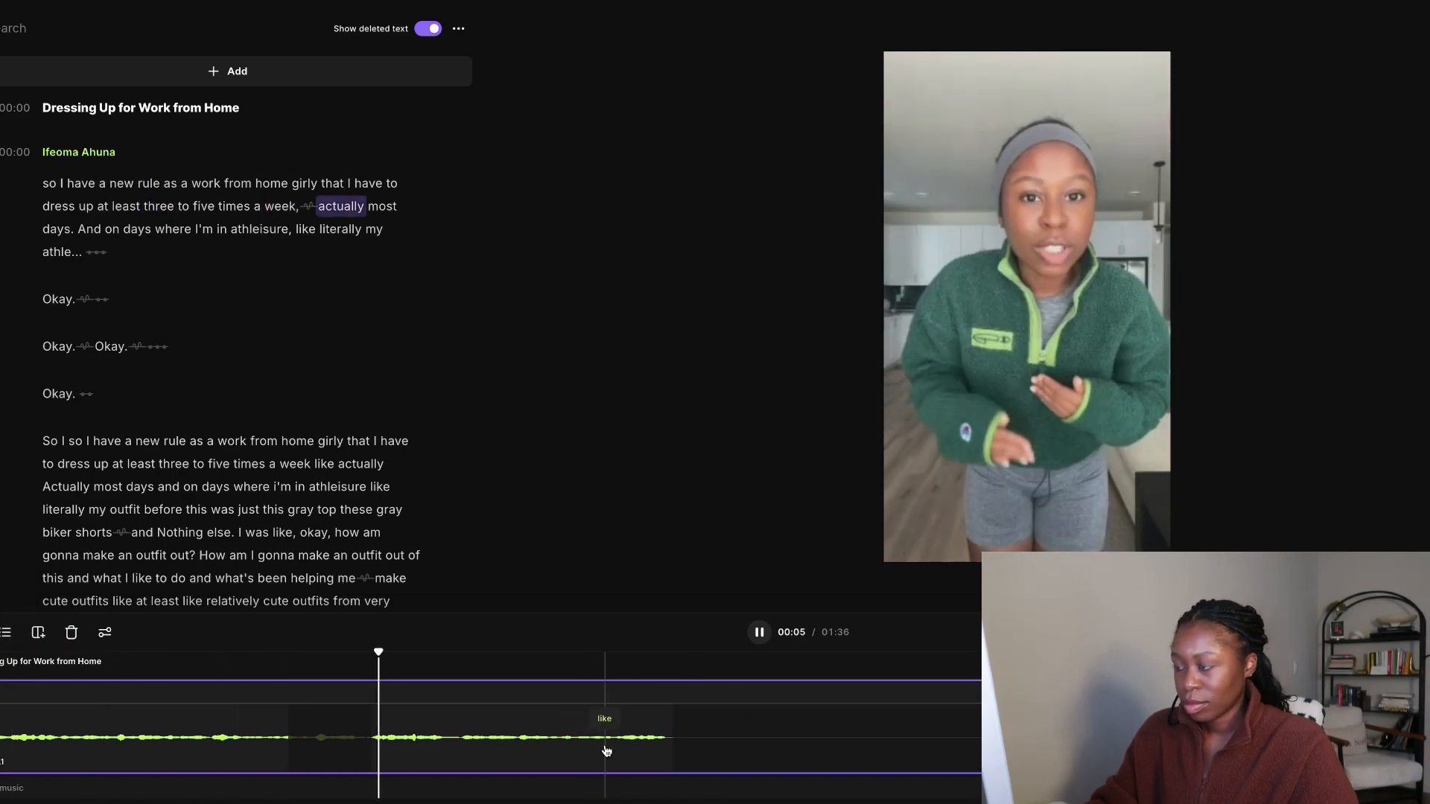
key("Delete")
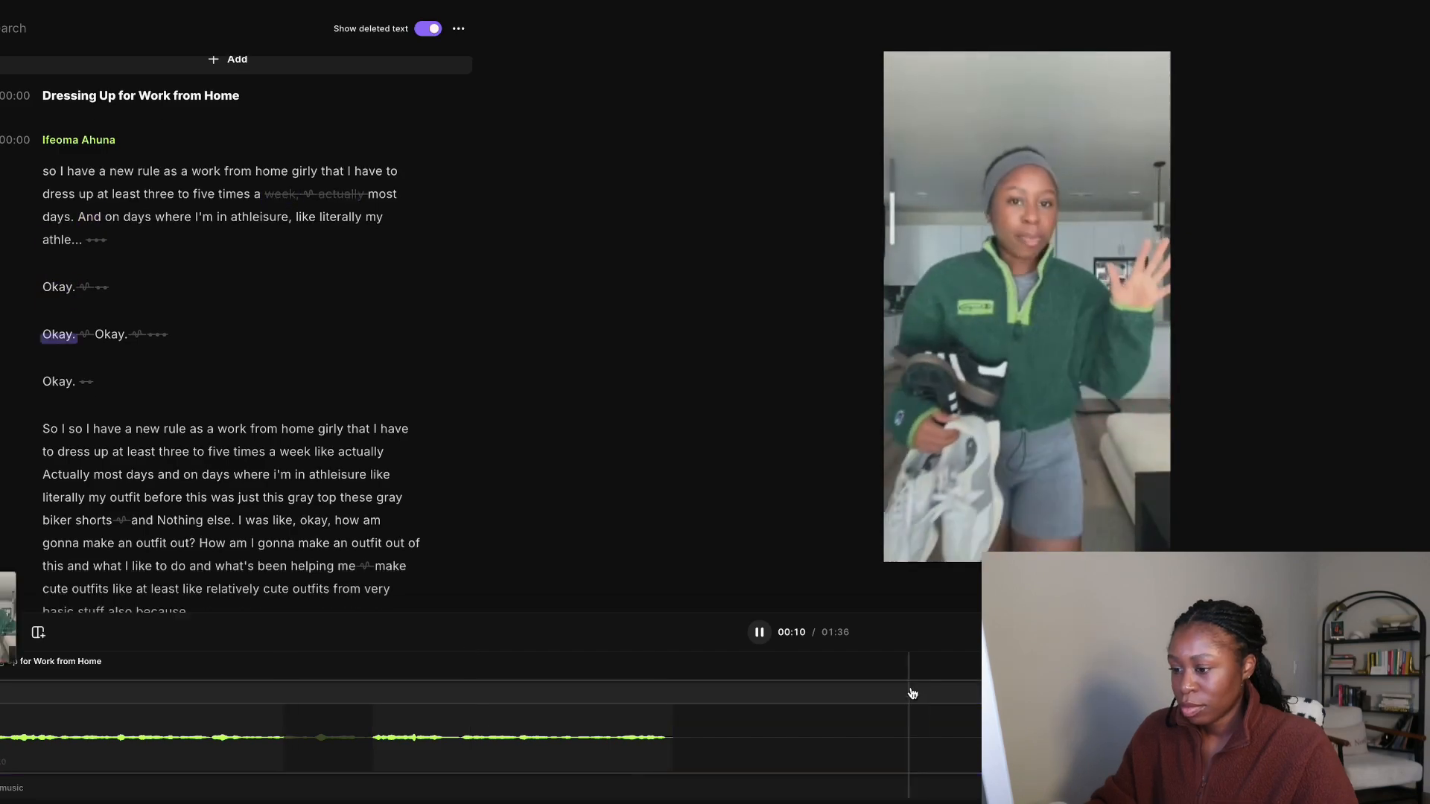
left_click(823, 697)
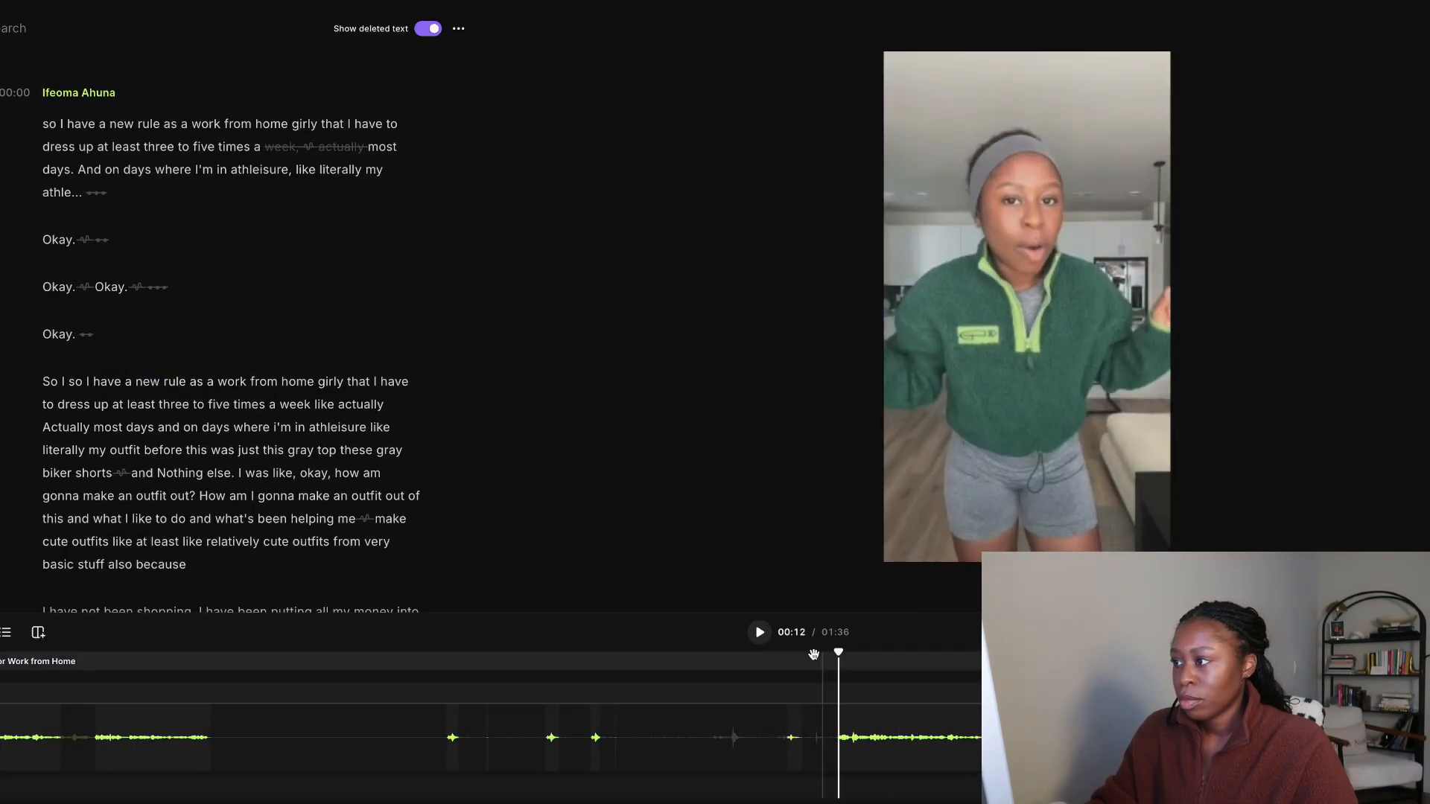
key("Delete")
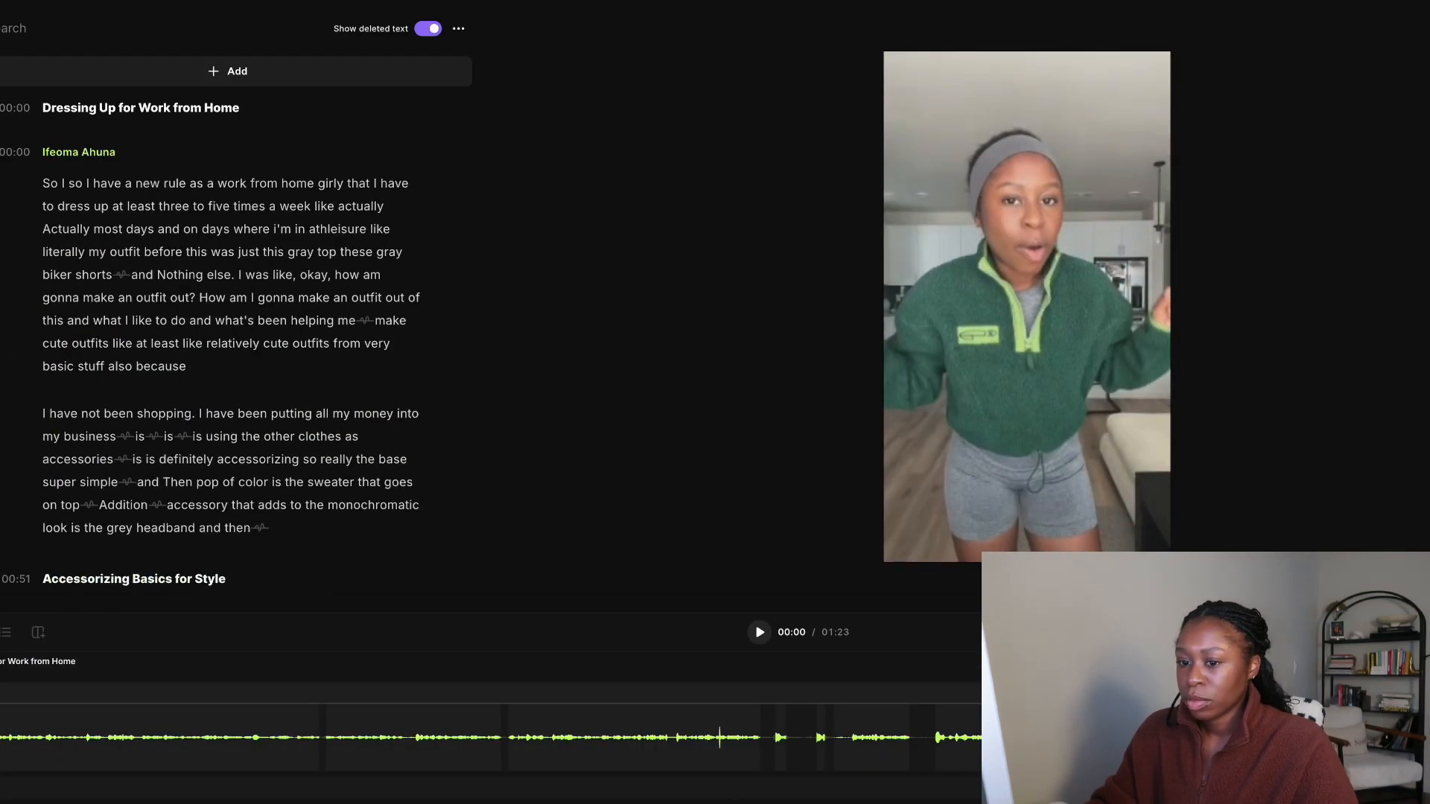
Delete the stumbled words "So I so" from the transcript before "I have a new rule".
left_click(760, 633)
double_click(50, 183)
left_click(179, 155)
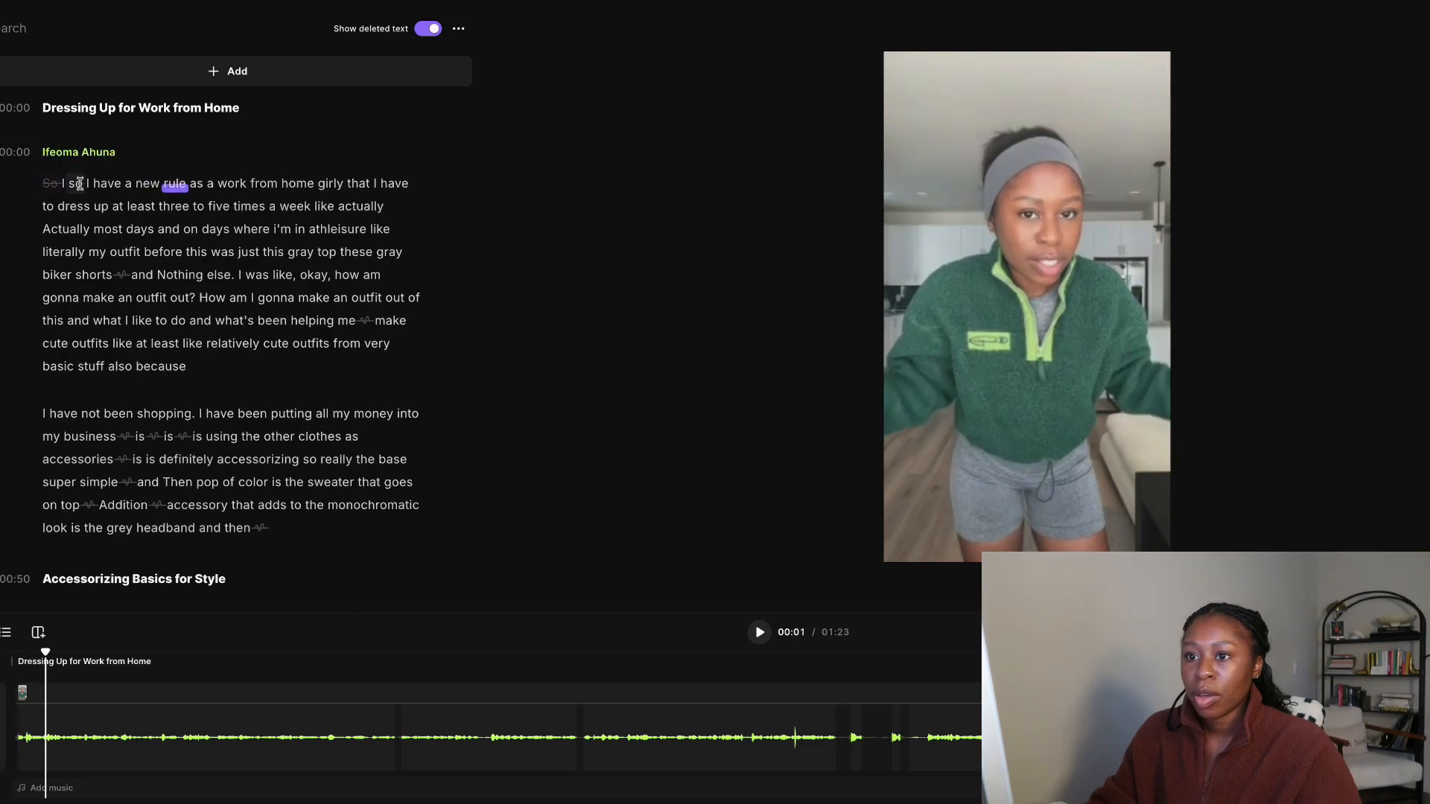
double_click(76, 183)
left_click(179, 155)
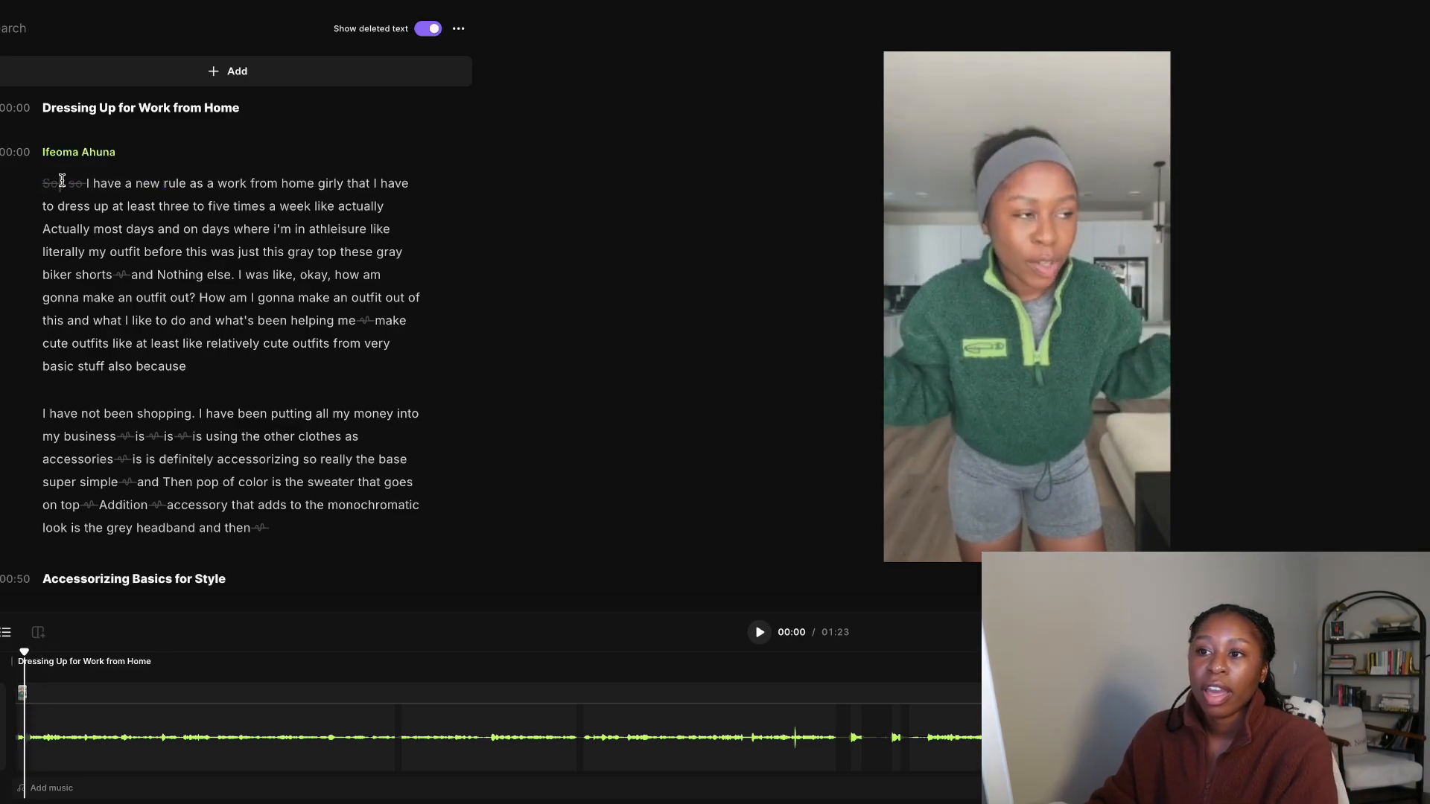
left_click(63, 184)
double_click(63, 183)
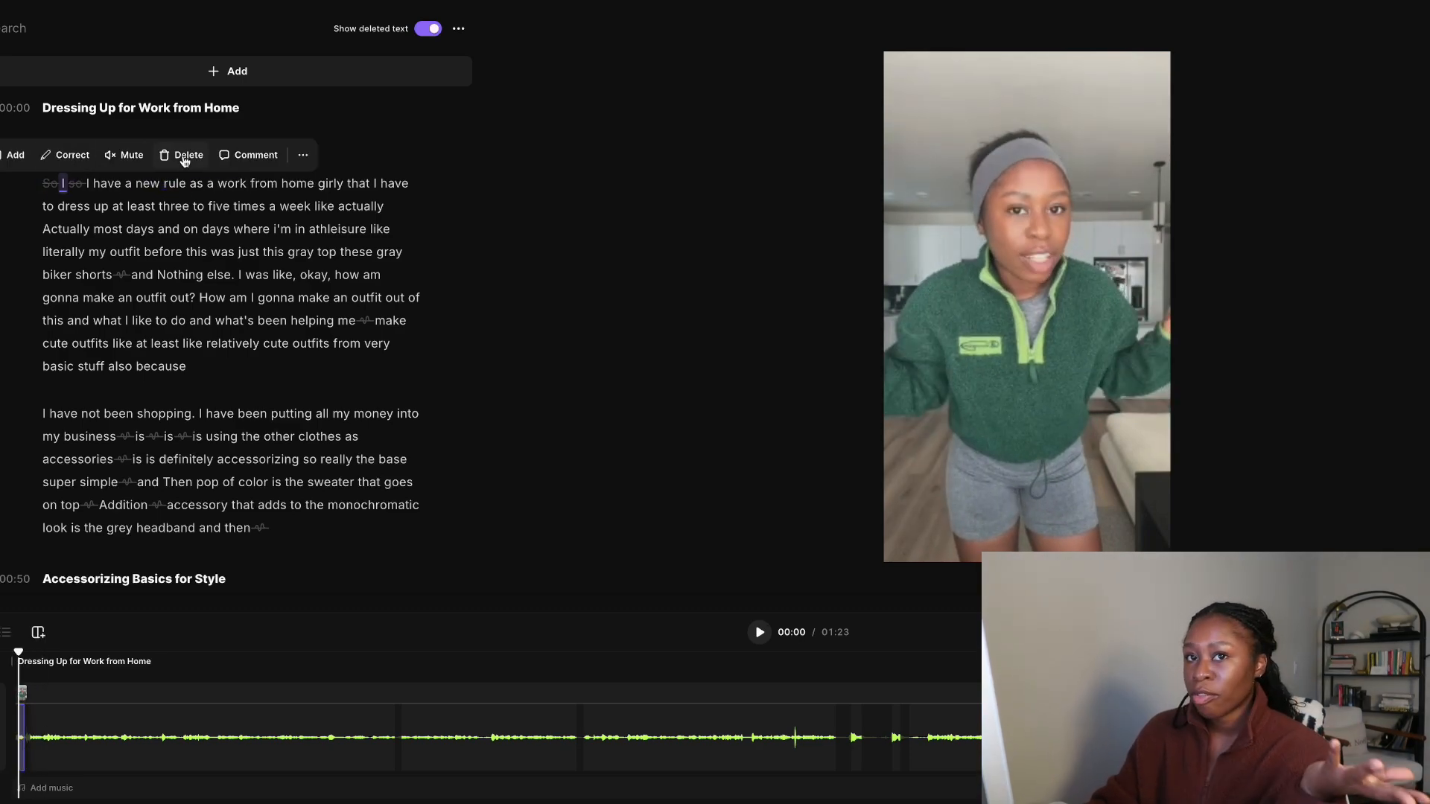
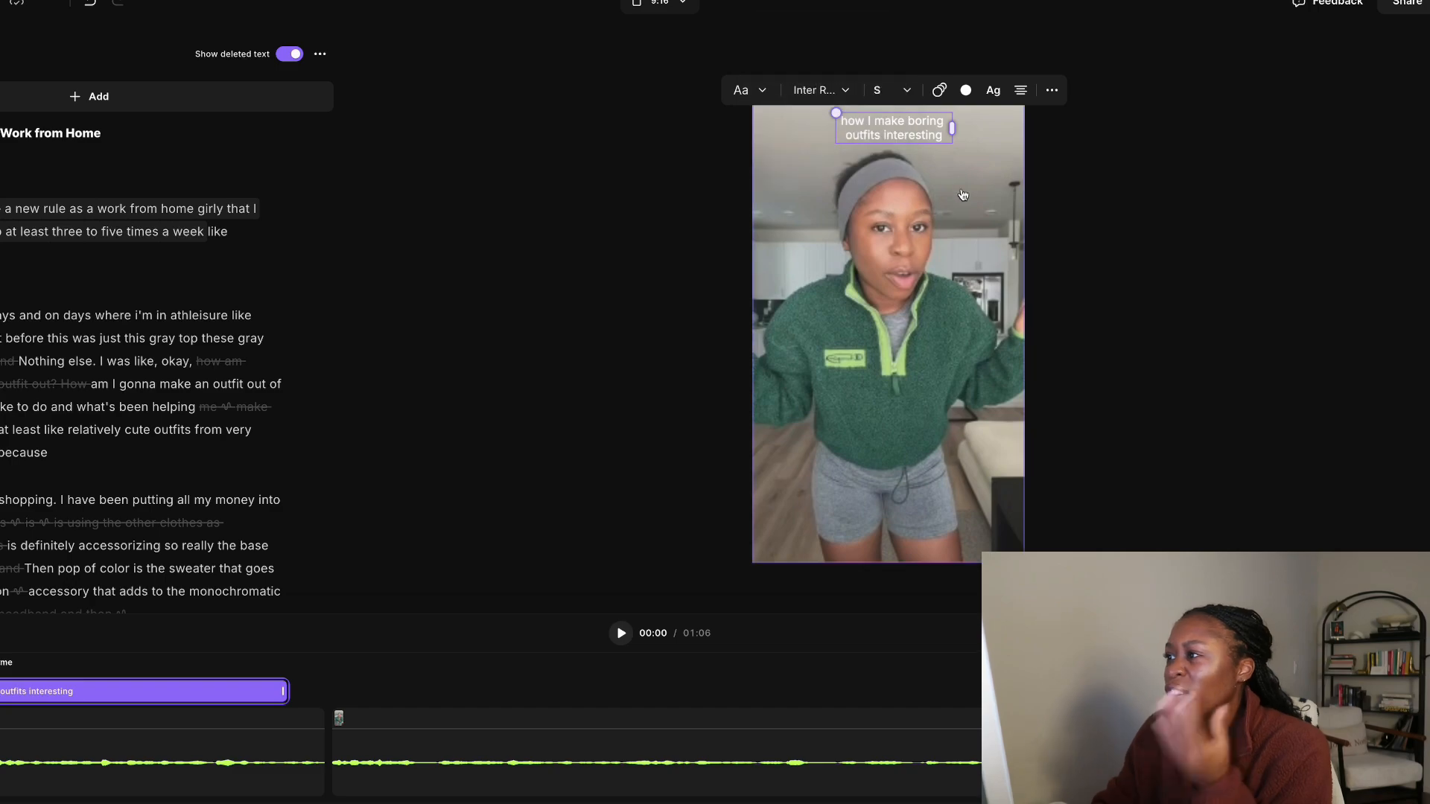
Examine the text style, entry animation and font size options for the title "how I make boring outfits interesting".
left_click(775, 92)
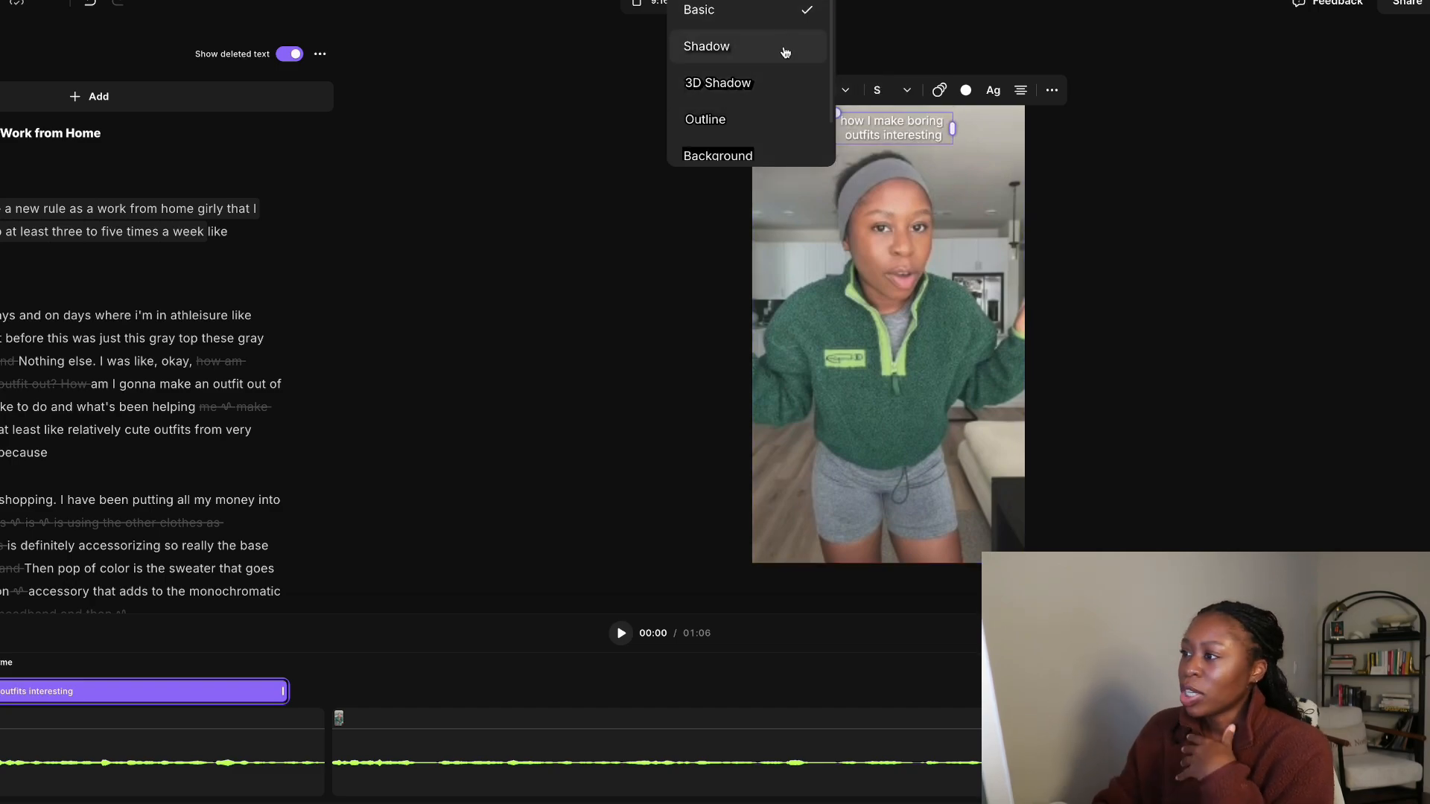
scroll(779, 131, "down", 1)
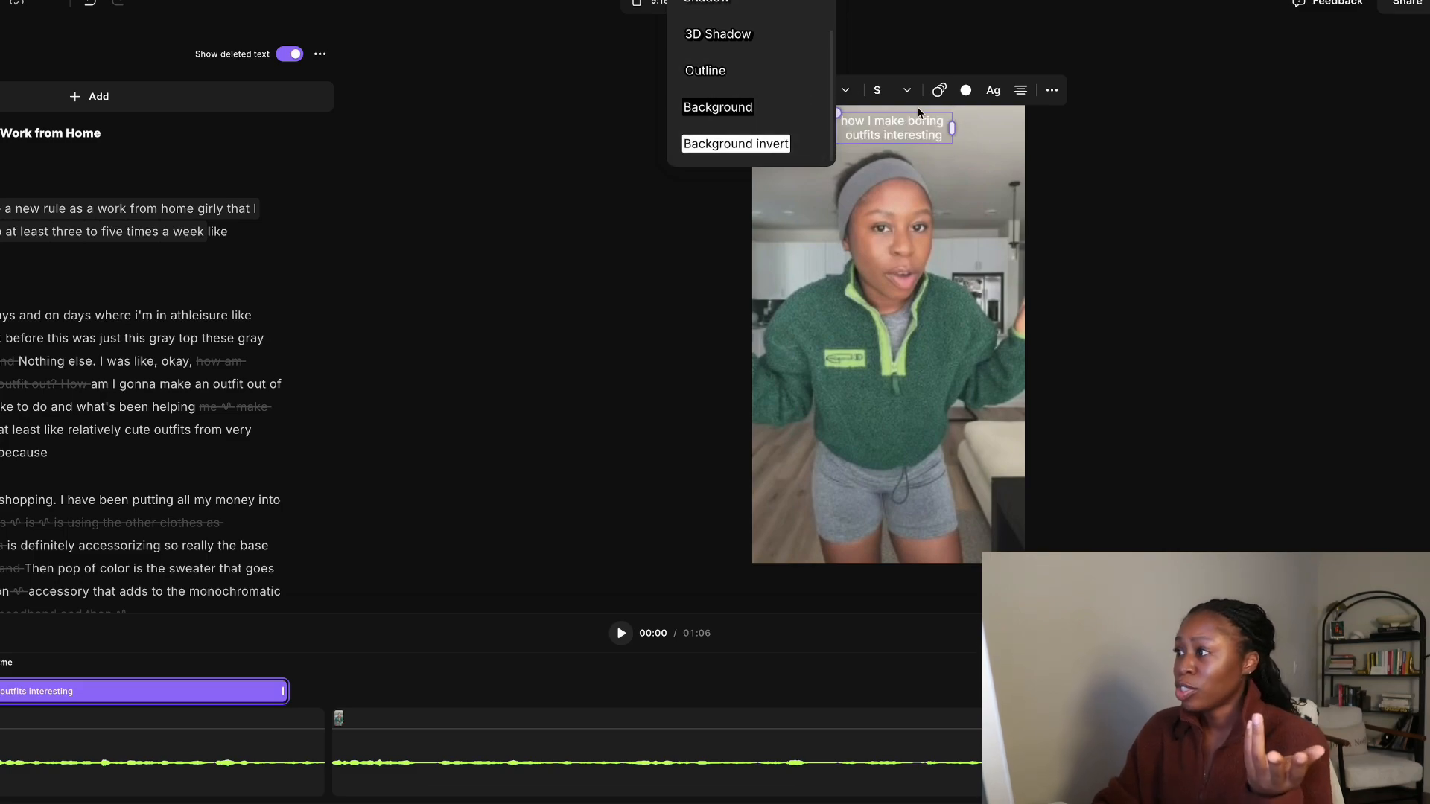
left_click(931, 142)
left_click(939, 90)
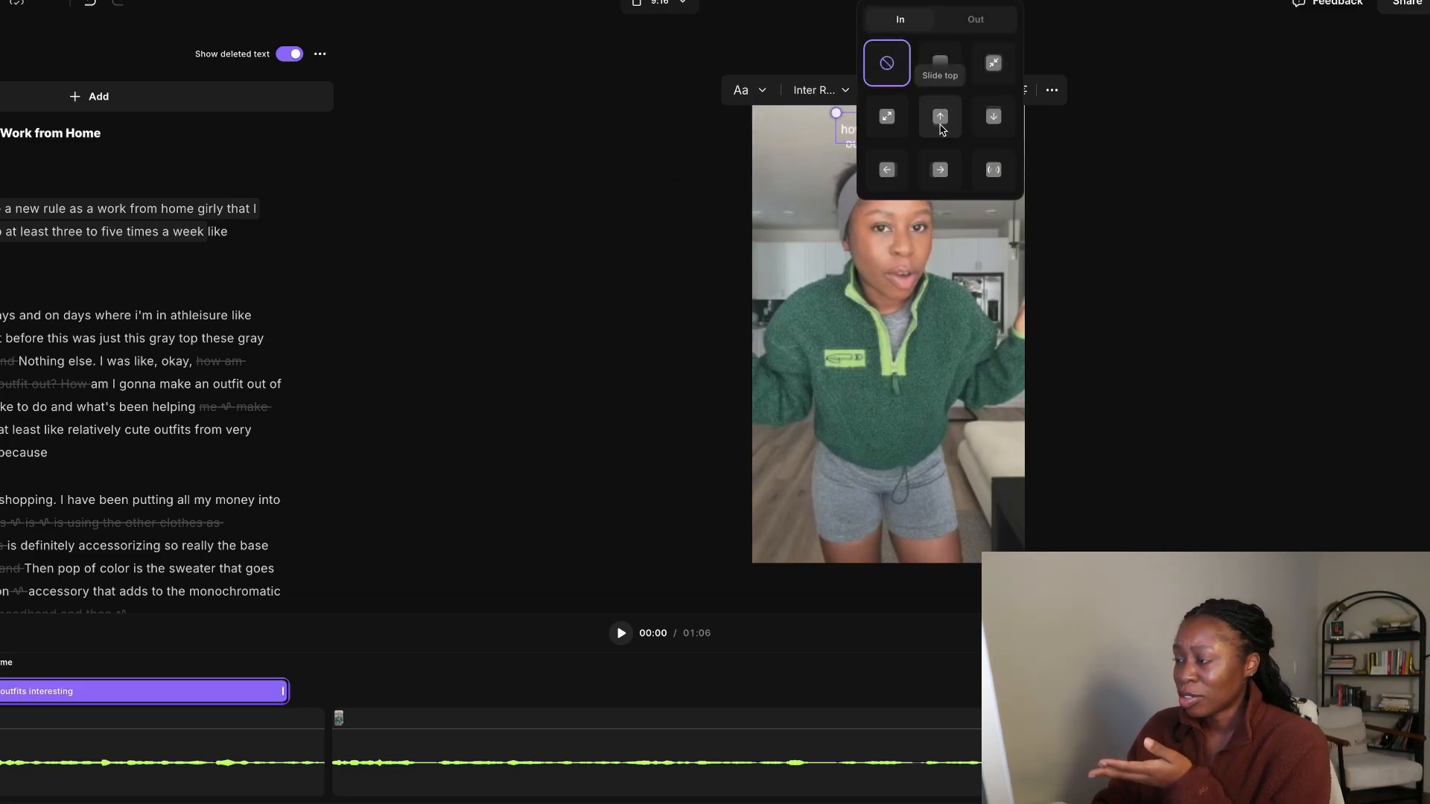
left_click(850, 170)
left_click(904, 93)
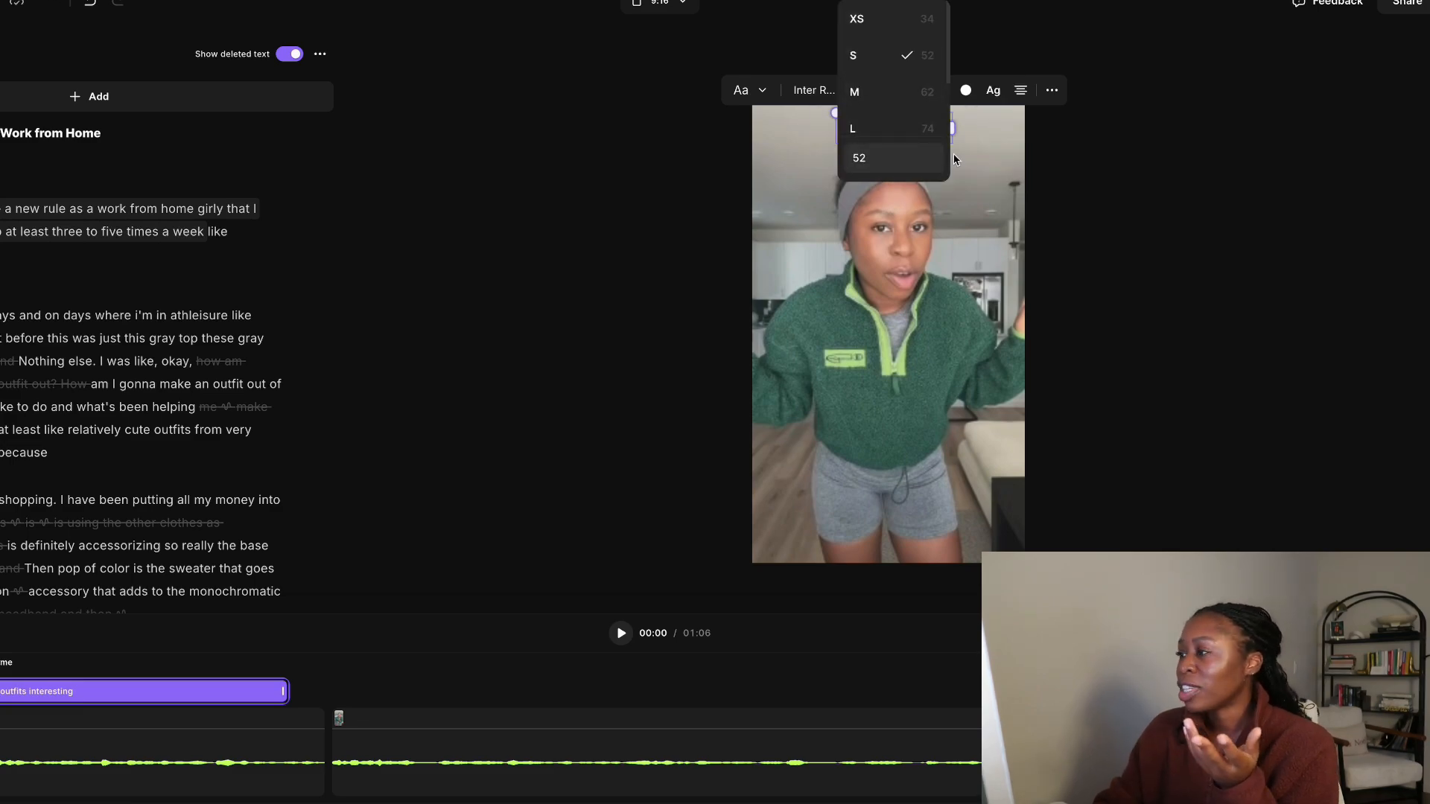
Keep the title "how I make boring outfits interesting" center-aligned and move it slightly lower, just above the speaker's head.
left_click(1006, 118)
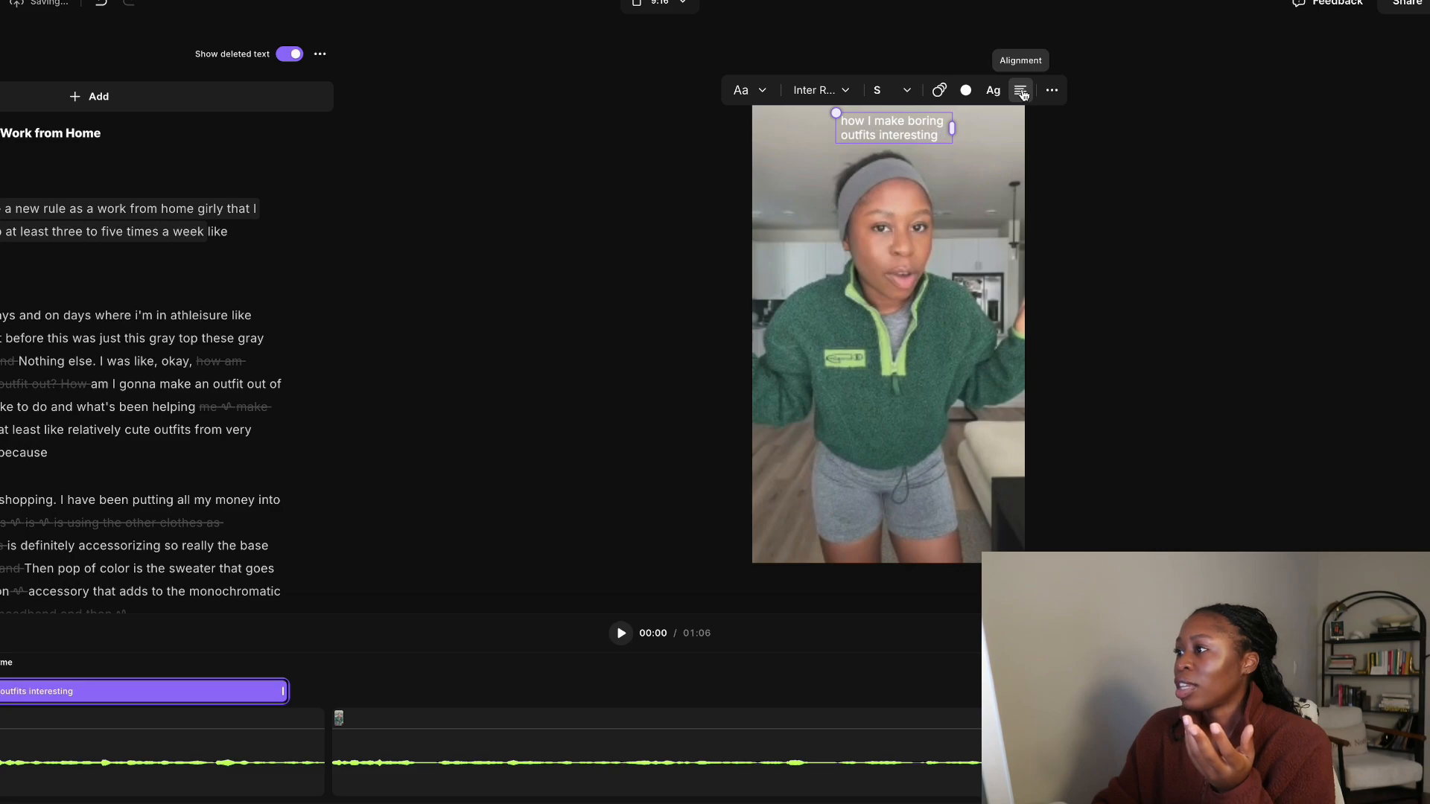
left_click(919, 135)
left_click_drag(920, 135, 919, 138)
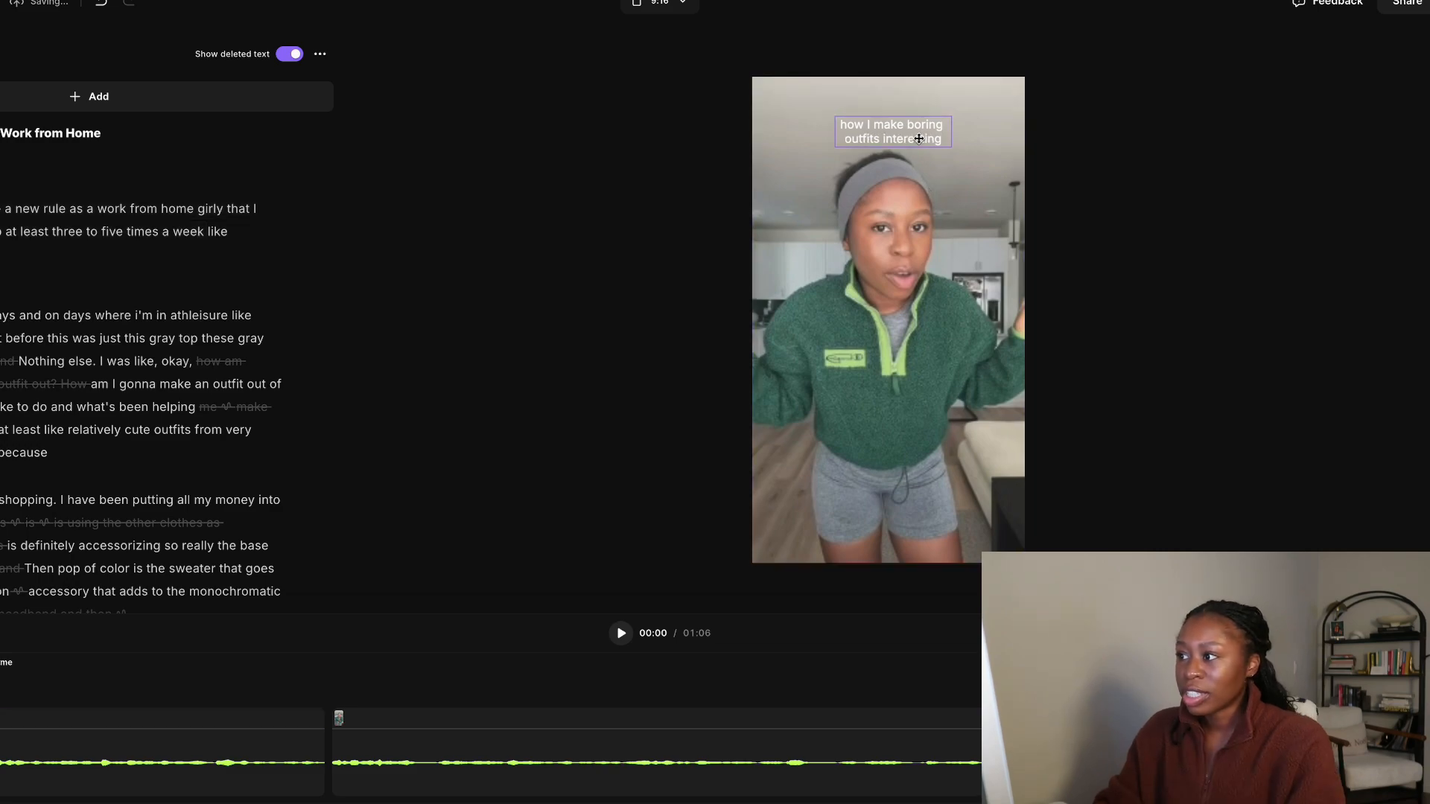
Compare the aspect ratio options for the video and keep 9:16 for Shorts, Reels and TikToks.
left_click(660, 3)
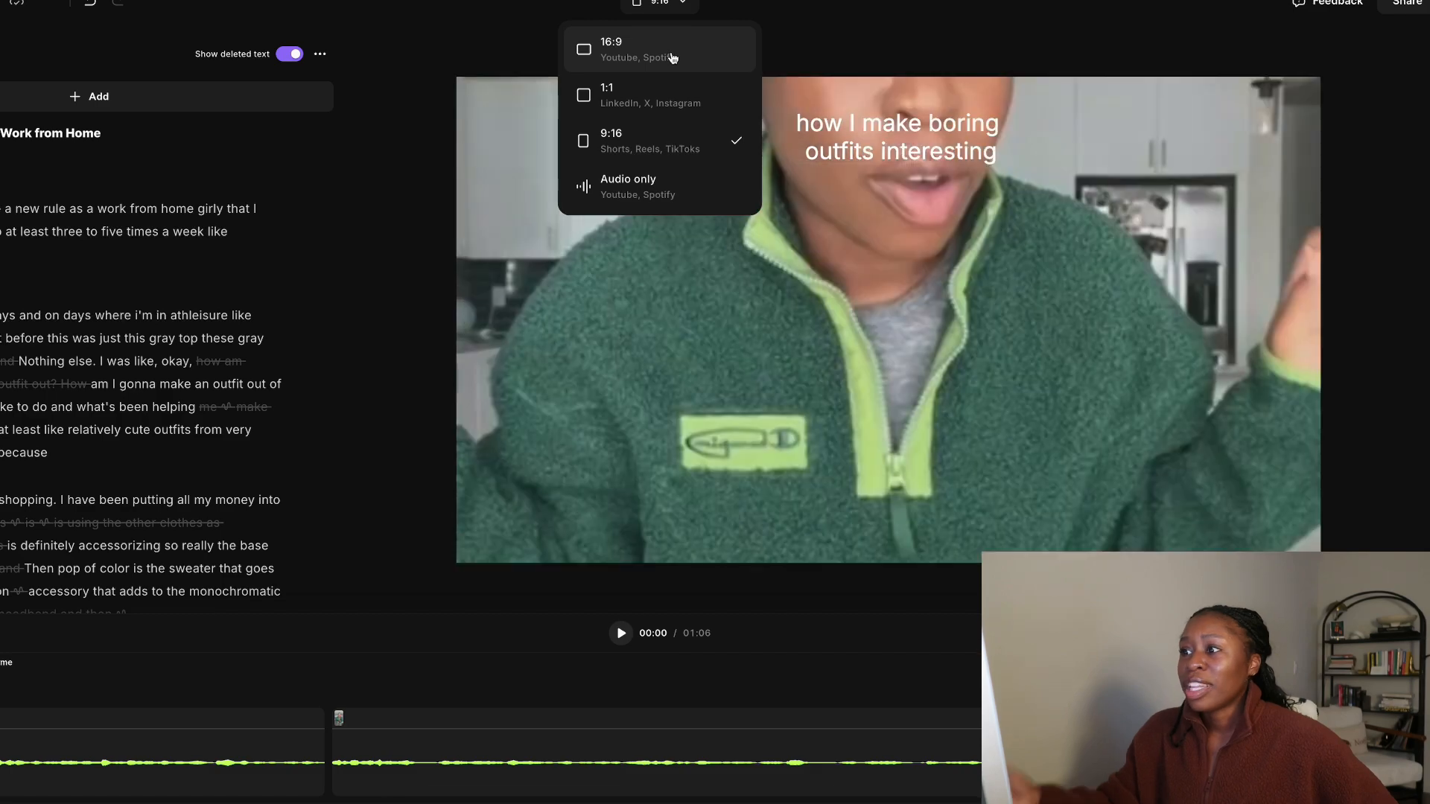
left_click(680, 148)
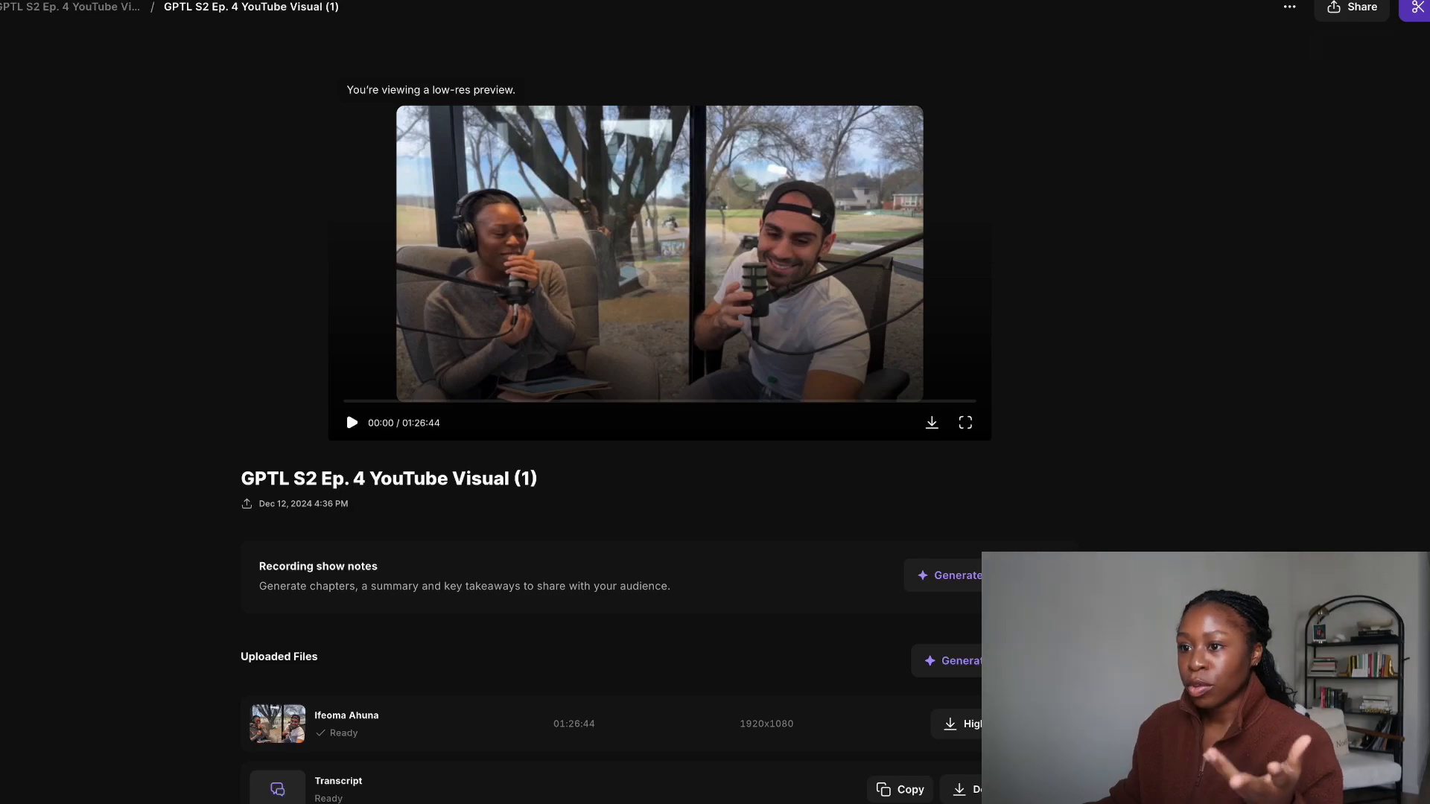
Create a new edit from the podcast recording "GPTL S2 Ep. 4 YouTube Visual (1)".
left_click(1417, 8)
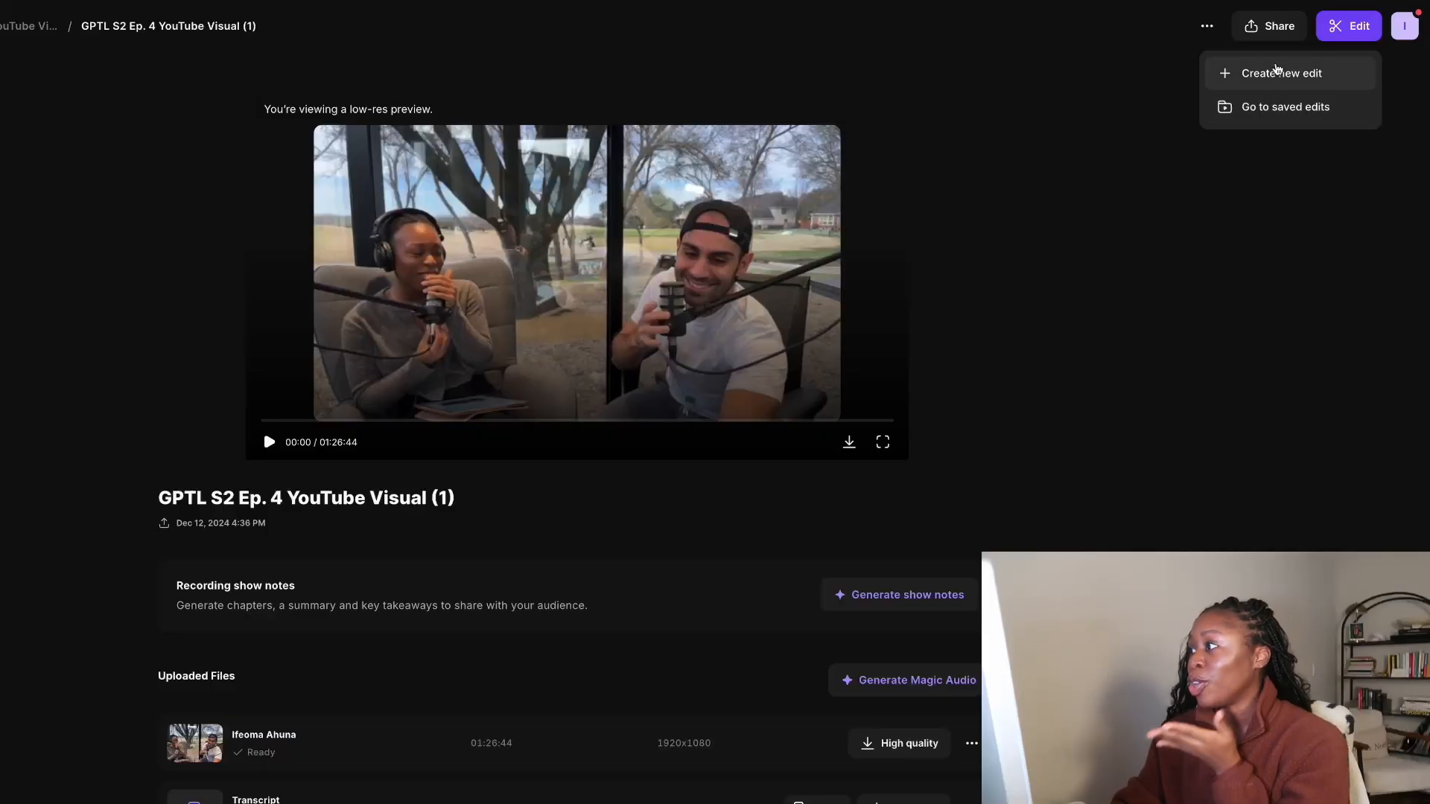
left_click(1277, 72)
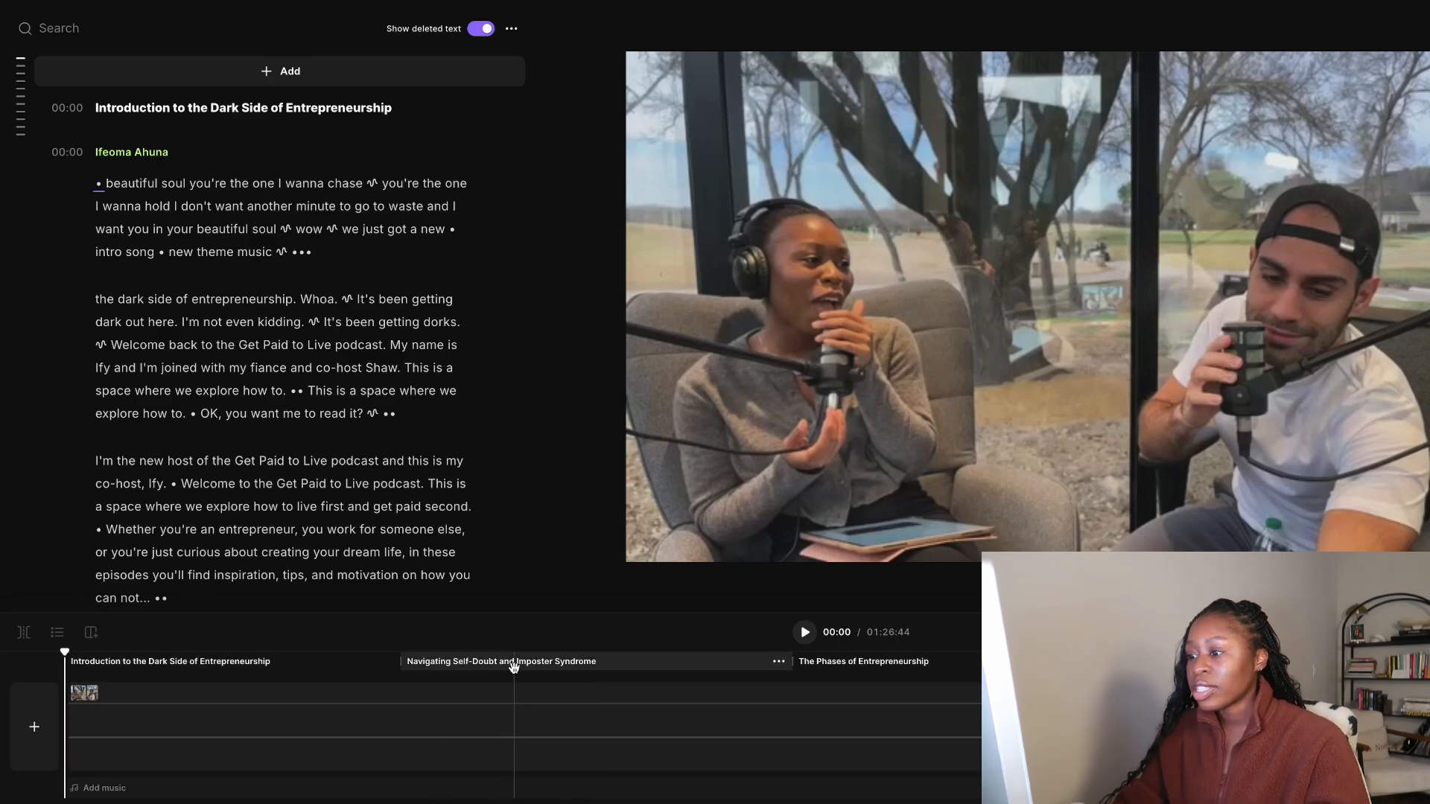
Remove everything before "want to bring up this chart" in the chapter "The Boring Reality of Building a Business" and play the new opening.
scroll(871, 676, "right", 3)
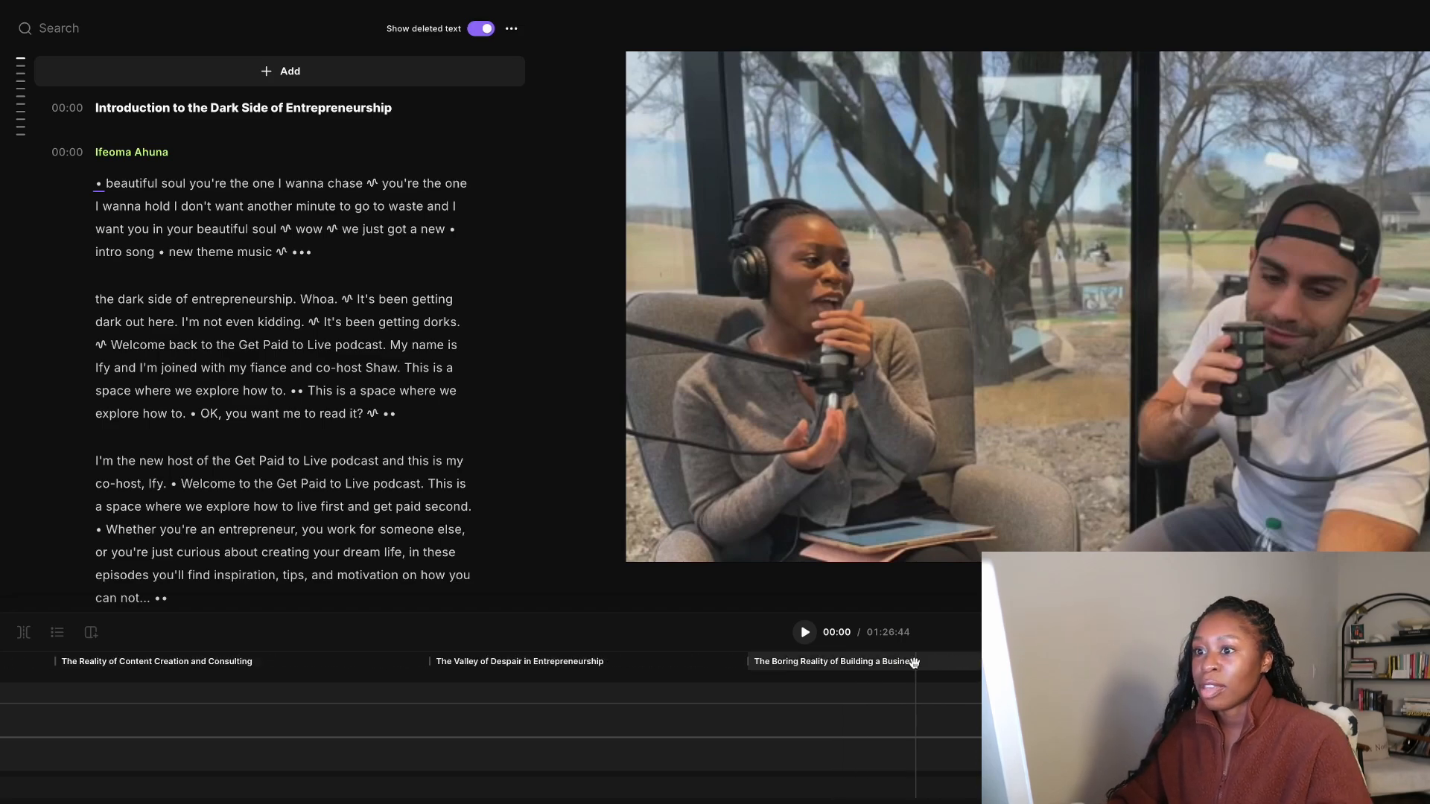
left_click(914, 662)
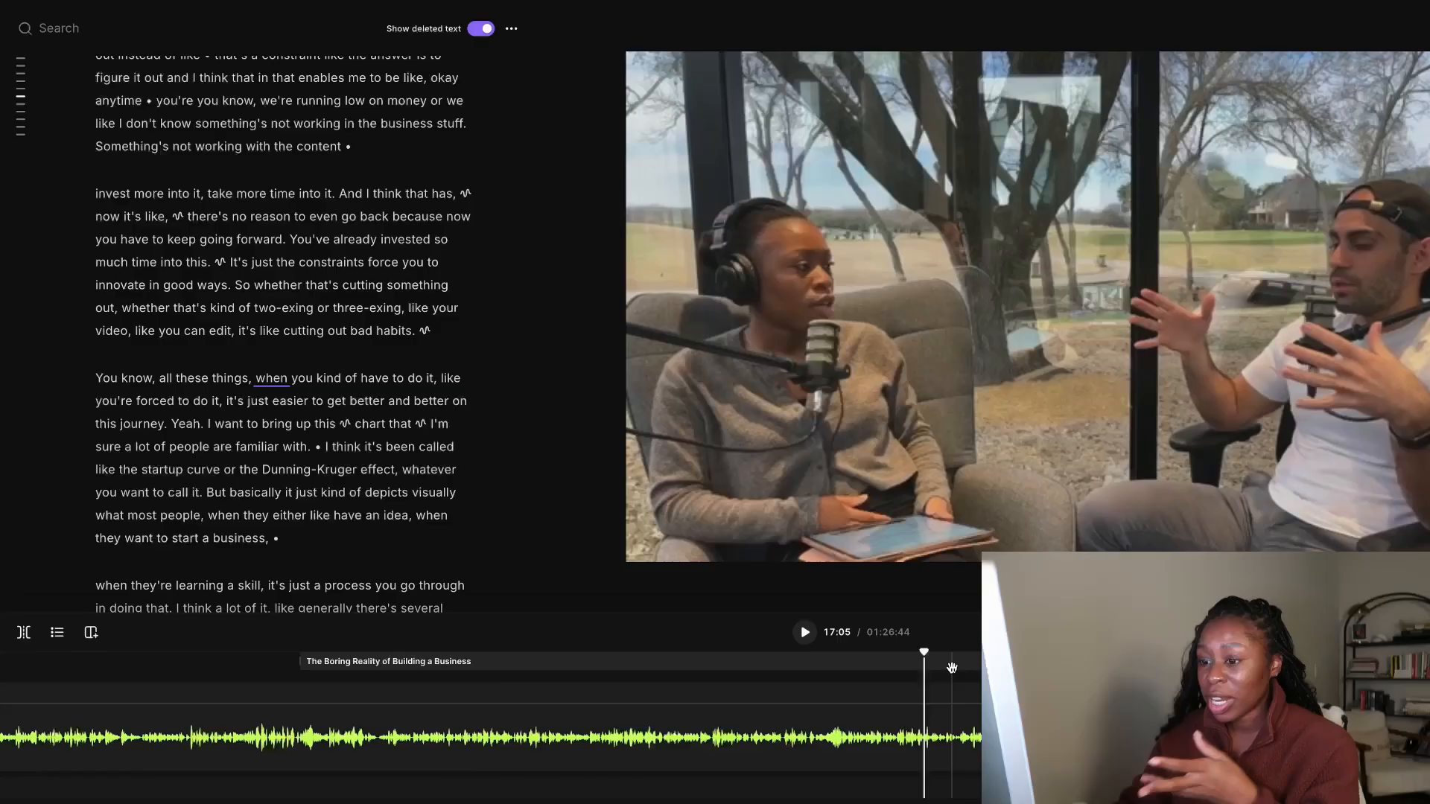
left_click_drag(948, 667, 919, 654)
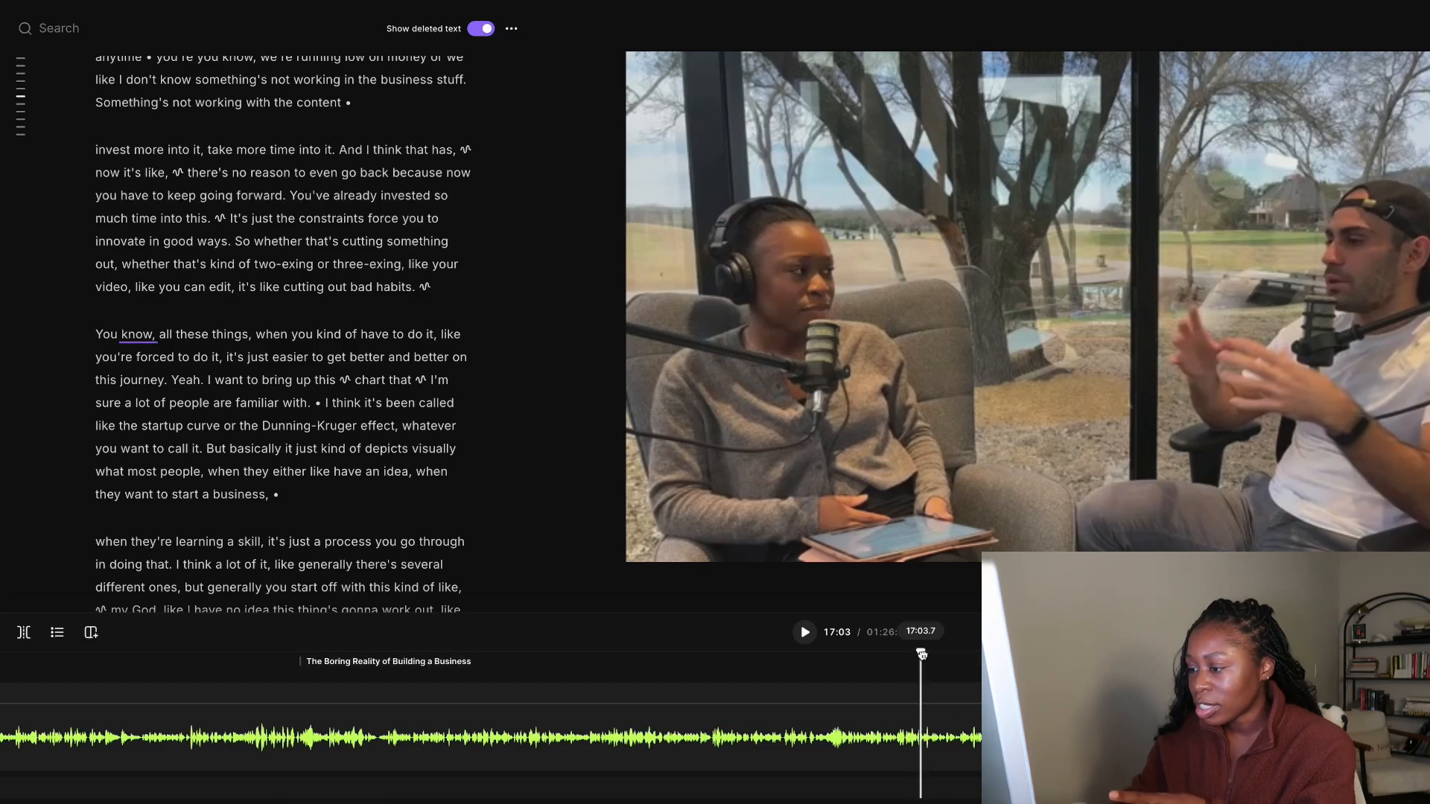
left_click_drag(921, 654, 951, 653)
left_click(804, 633)
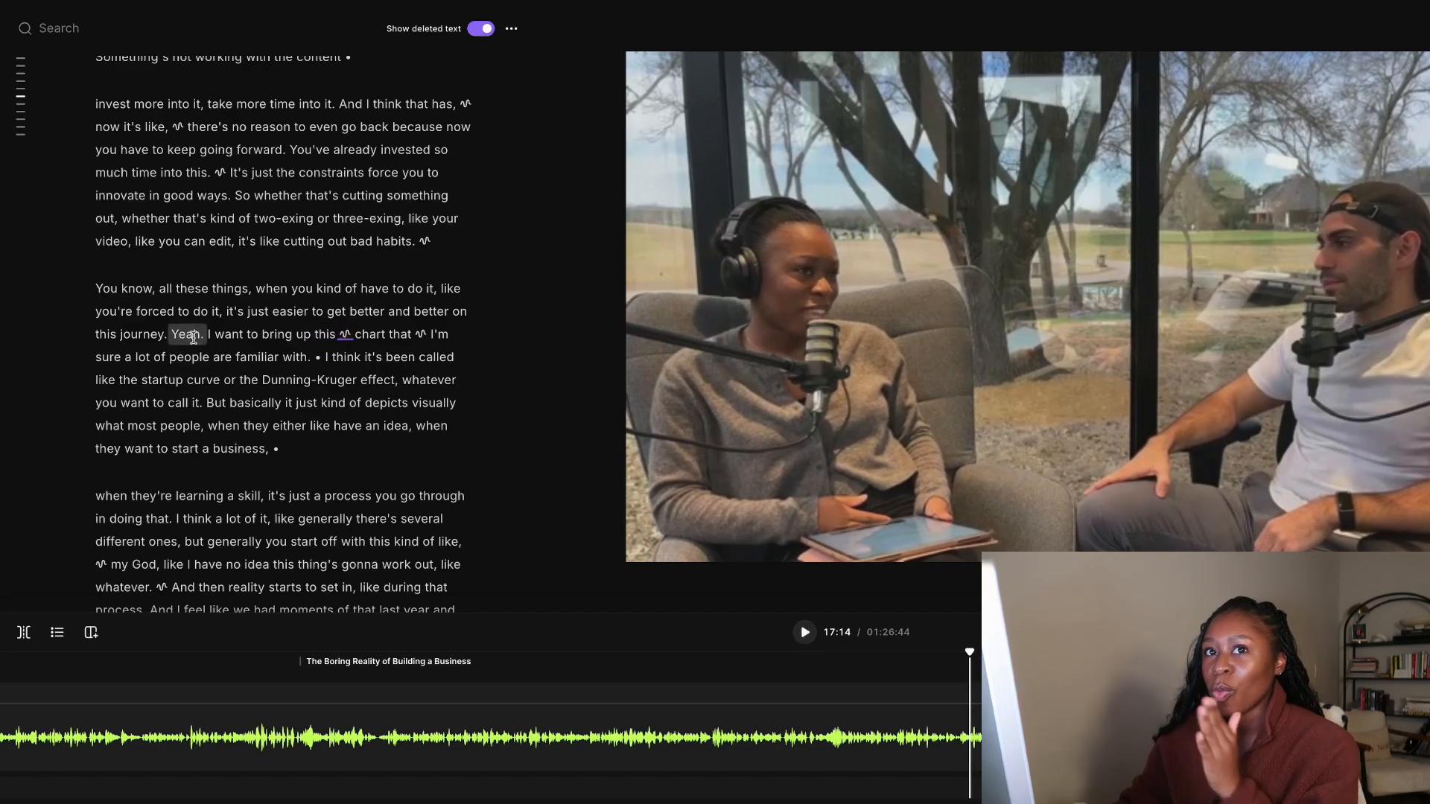
double_click(188, 334)
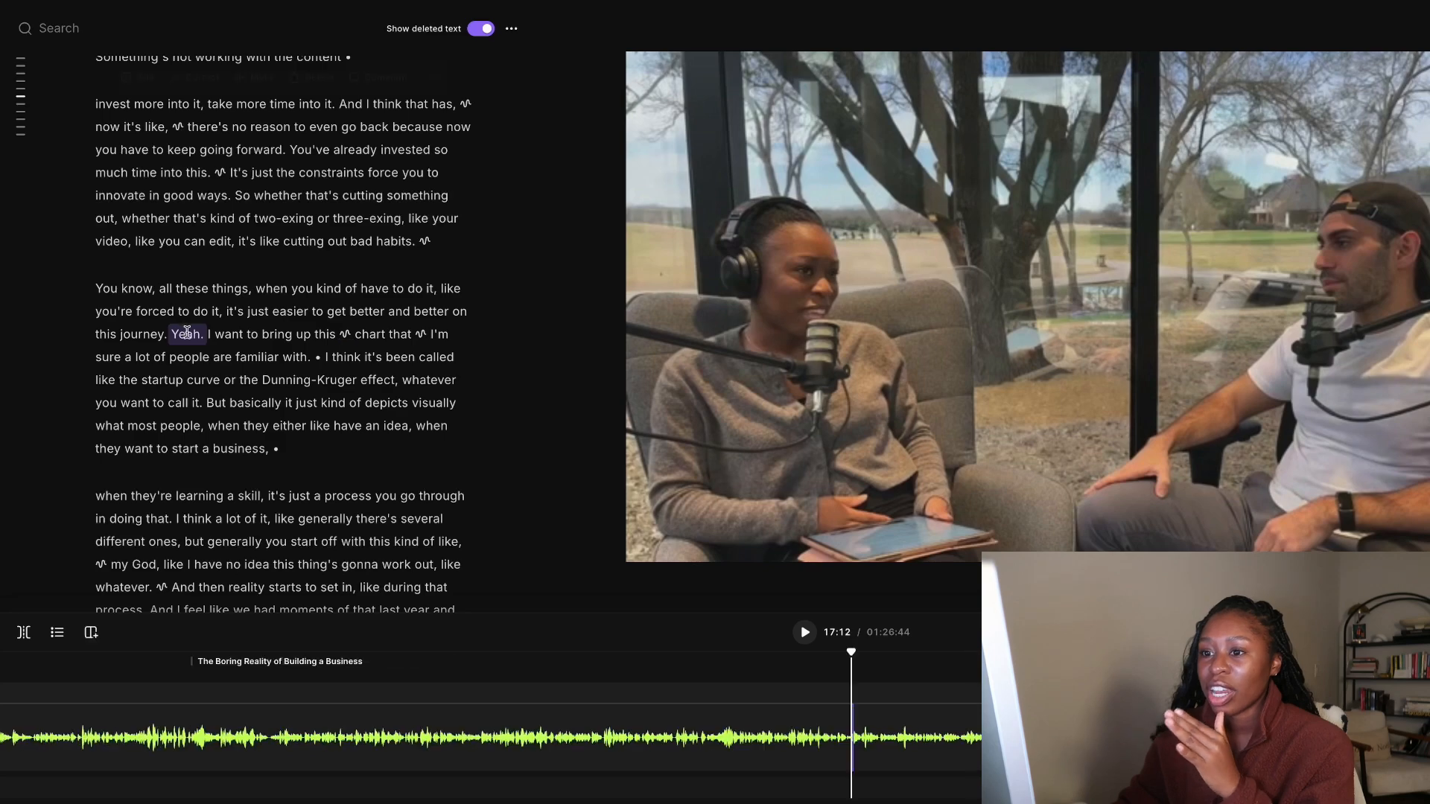
left_click_drag(200, 339, 282, 452)
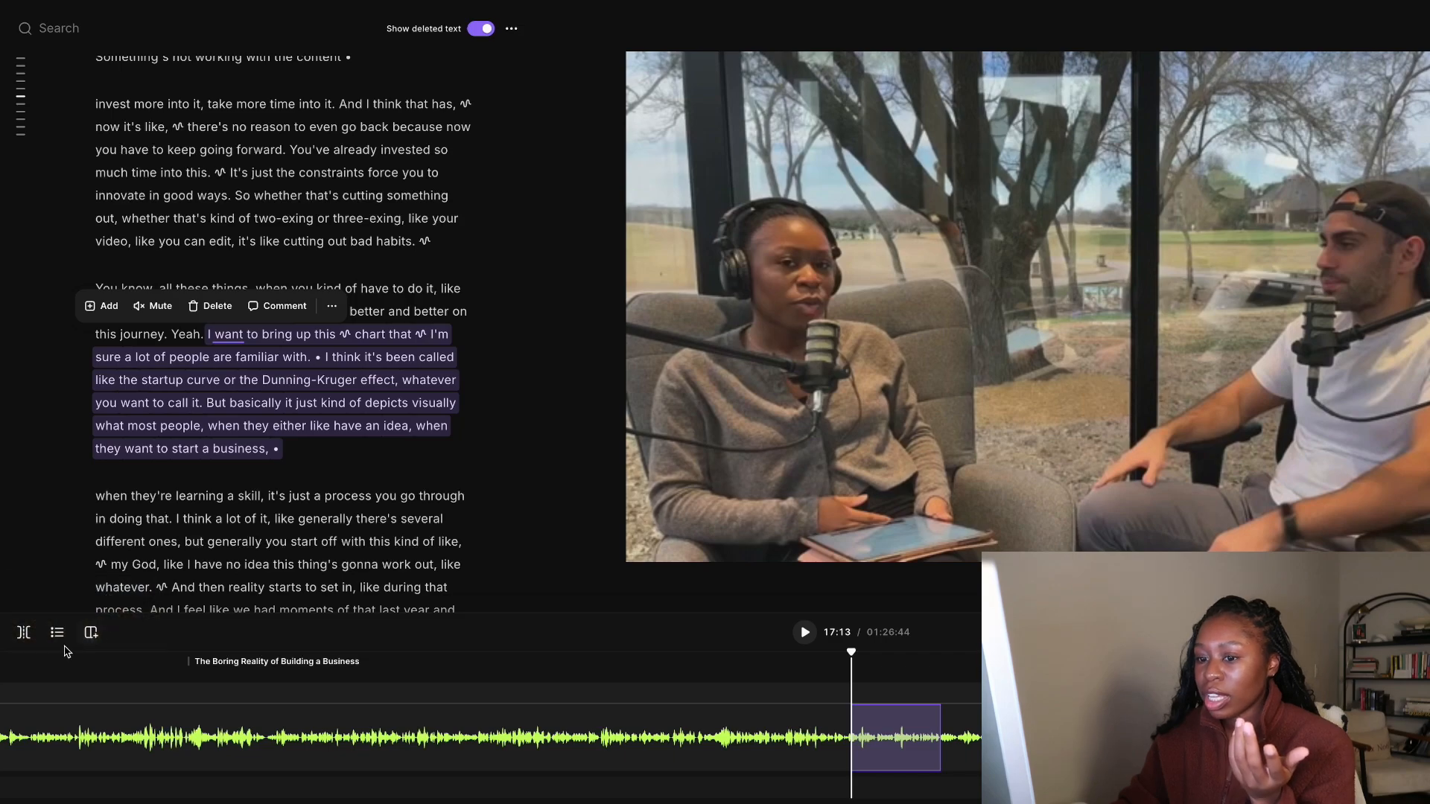
key("s")
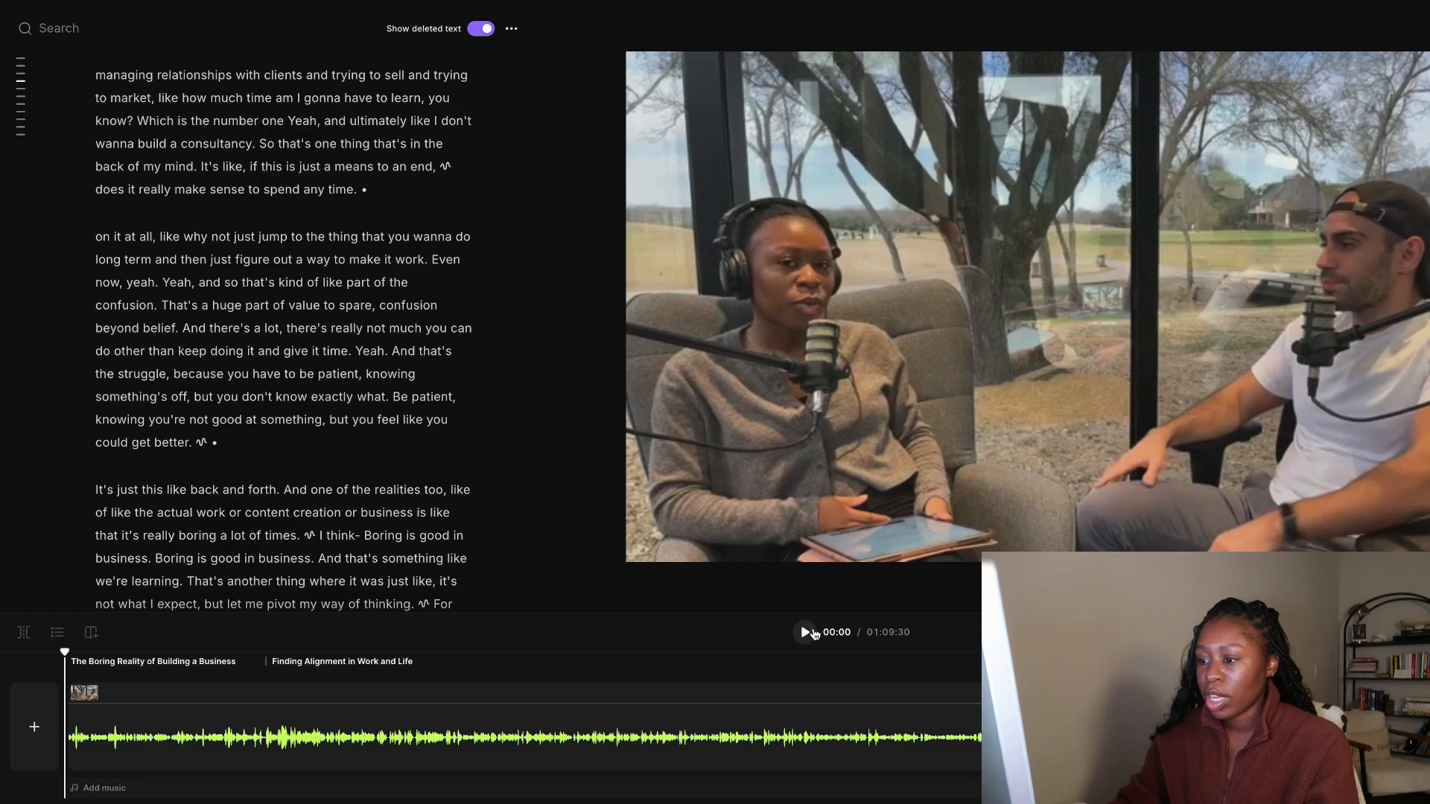
left_click(815, 634)
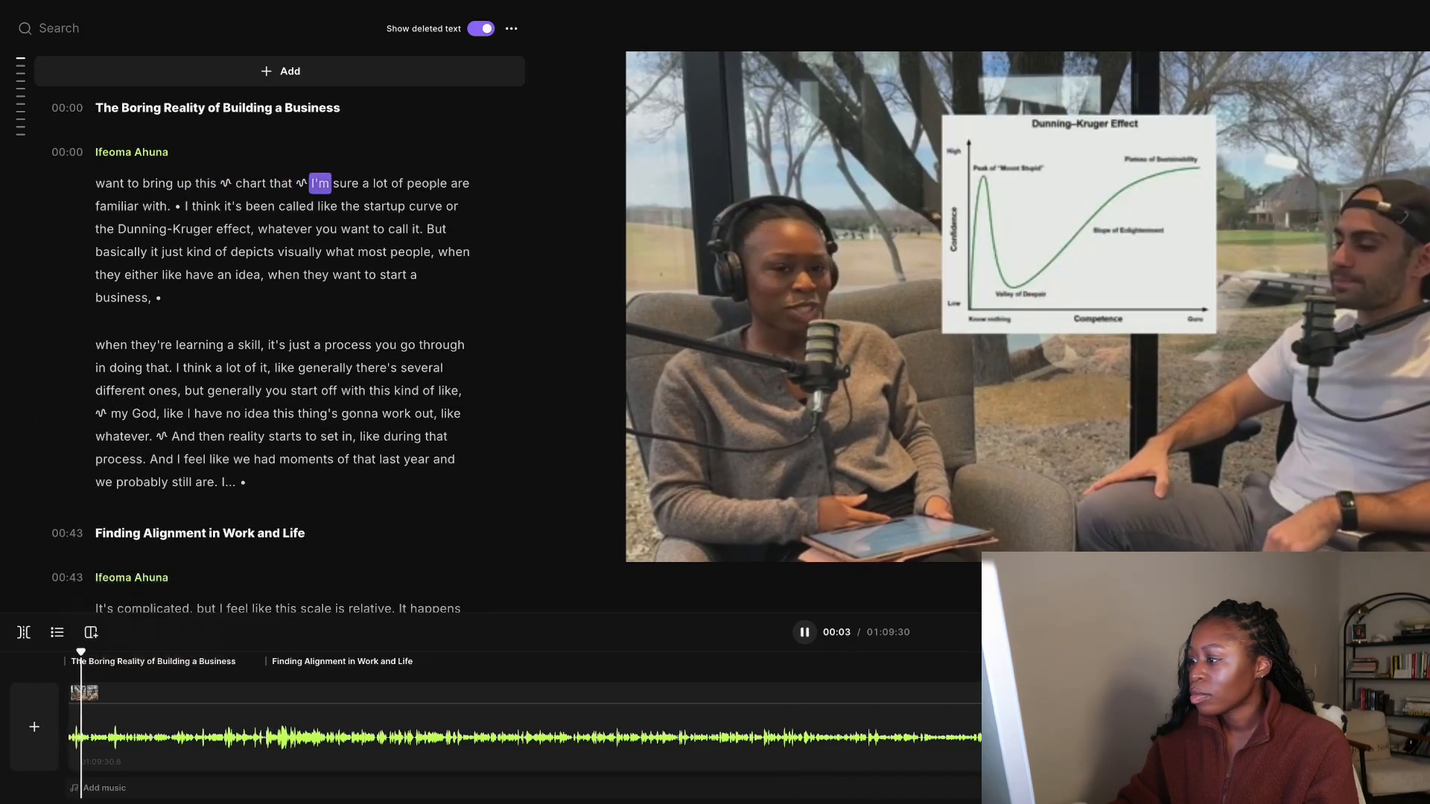
left_click(804, 635)
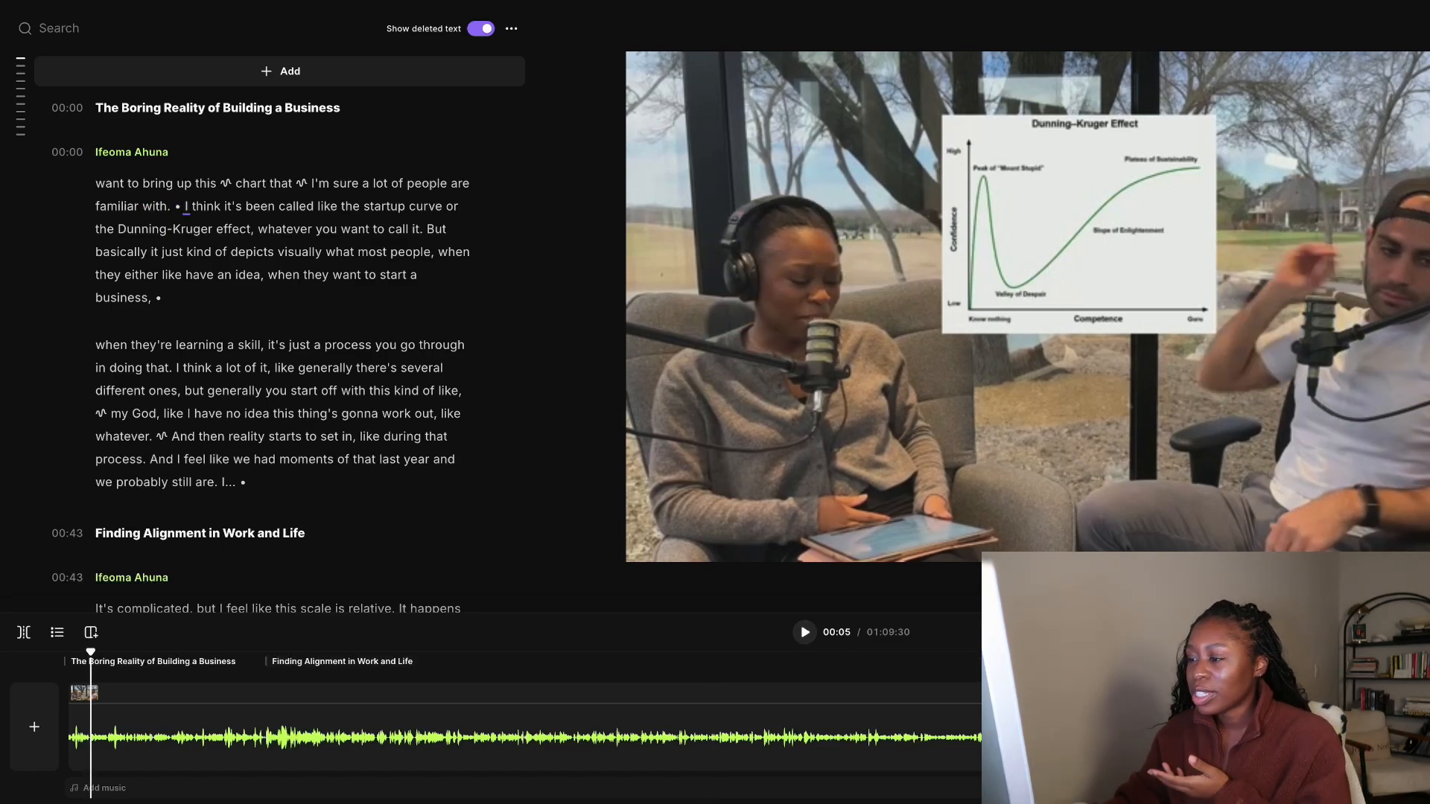
Delete the final timeline section after 17:41 so the clip ends on "let me pivot my way of thinking".
scroll(665, 657, "down", 5)
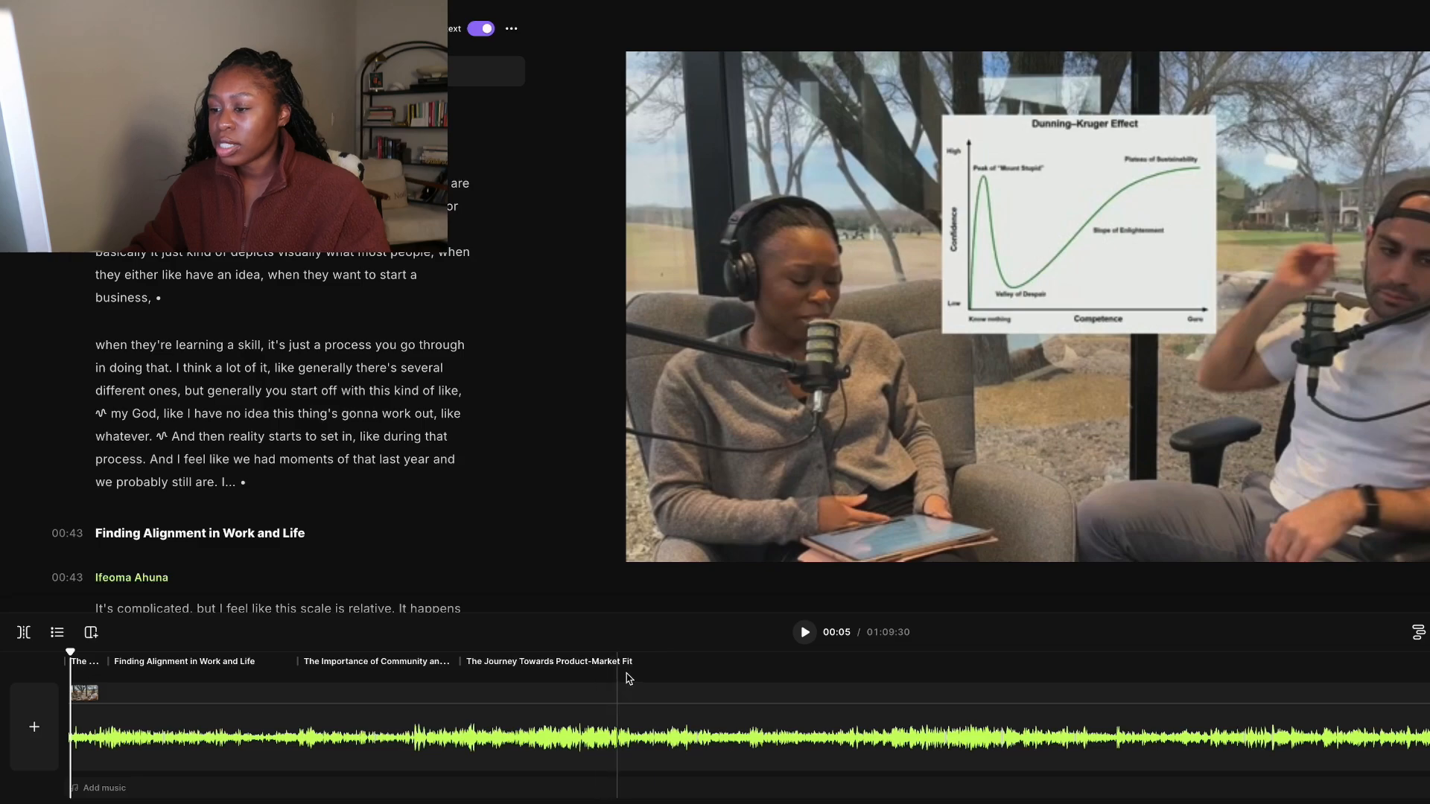
left_click(827, 668)
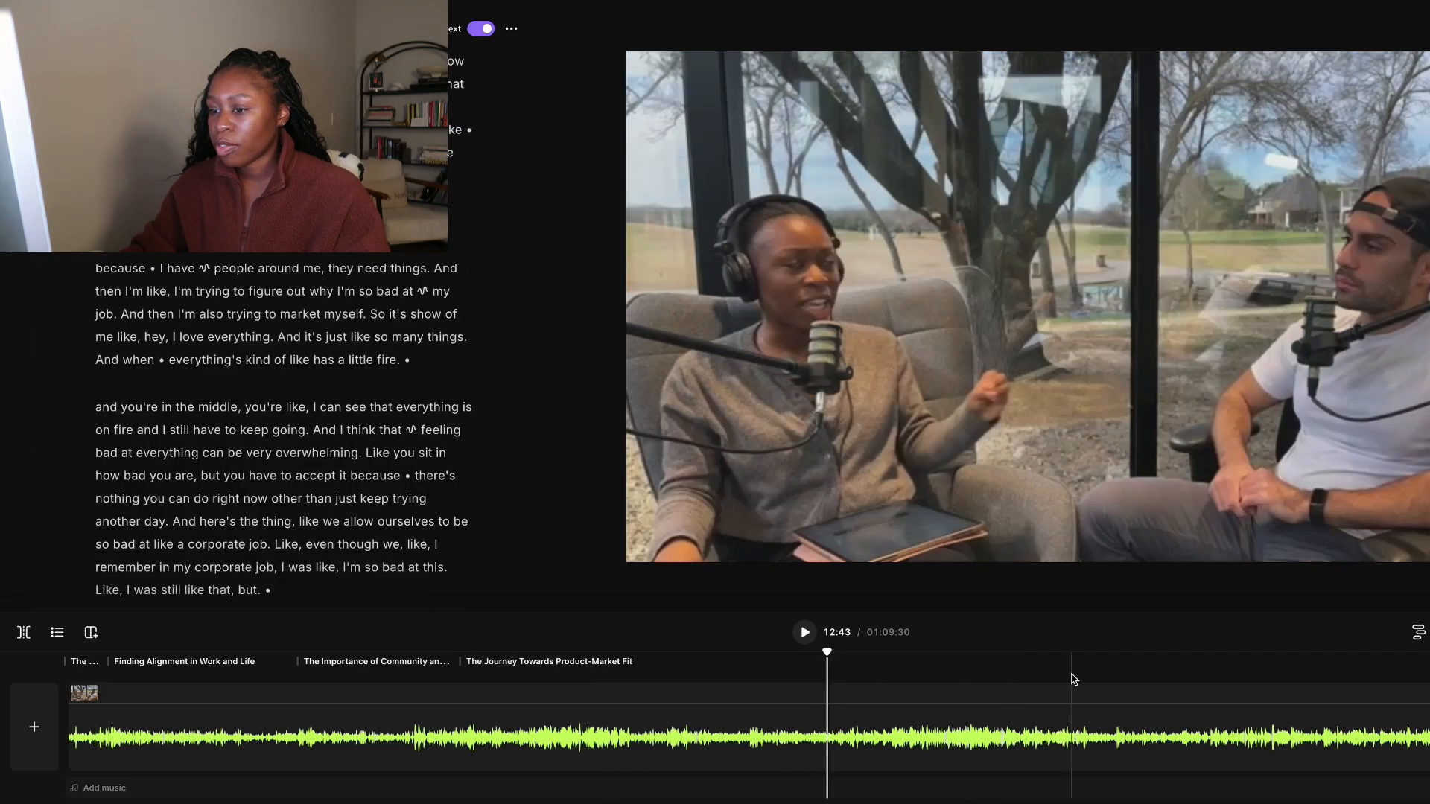
left_click(577, 663)
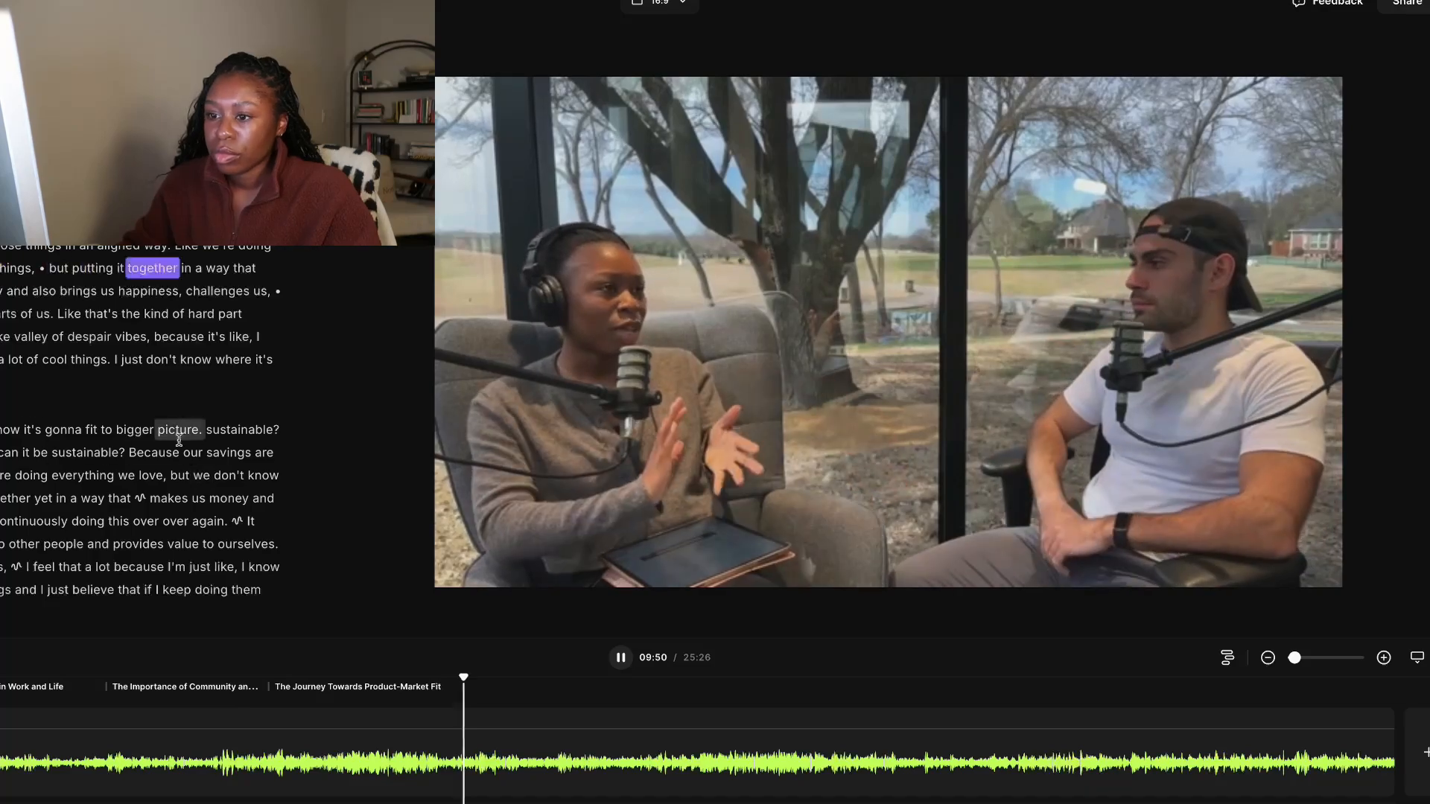
scroll(169, 501, "down", 1)
left_click(651, 740)
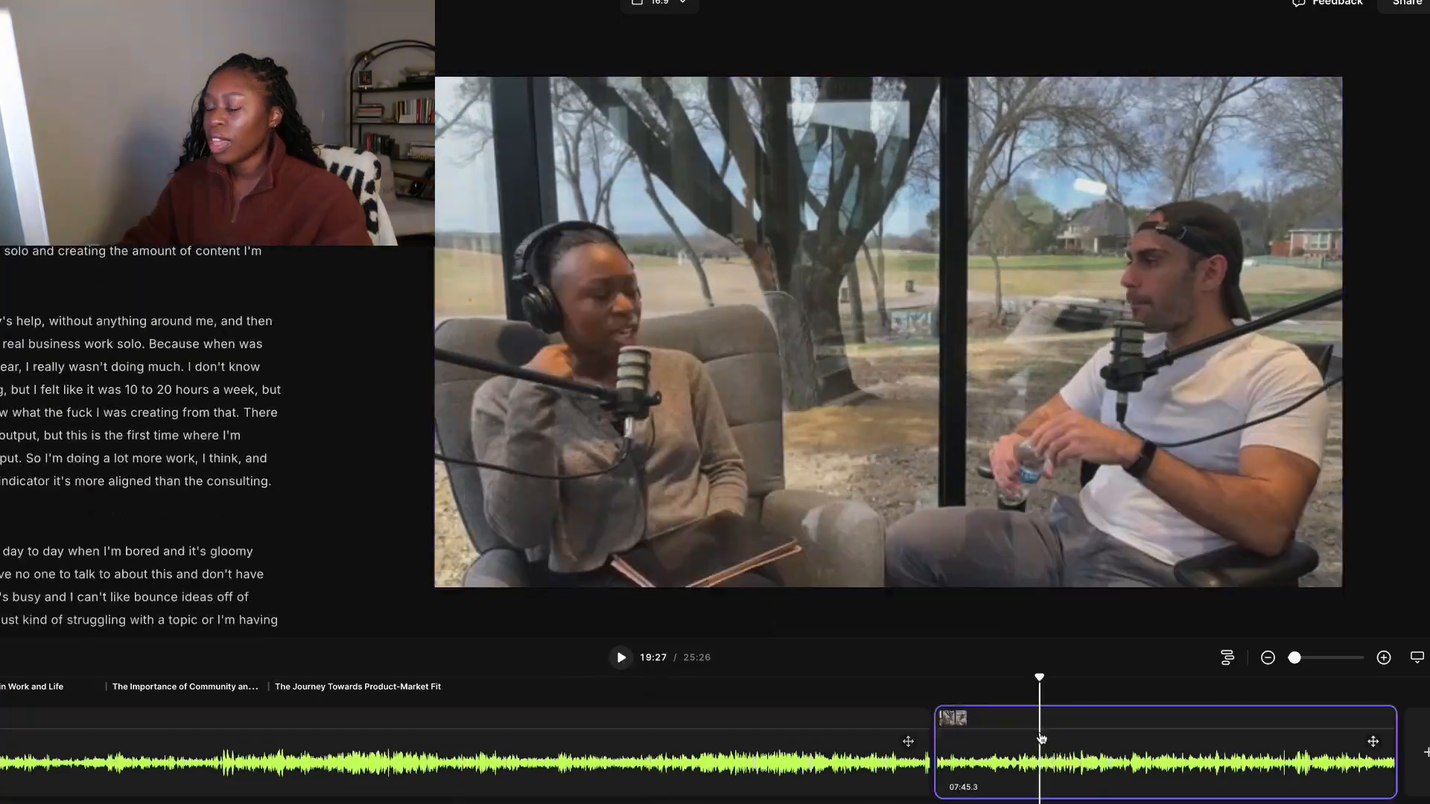
key("Delete")
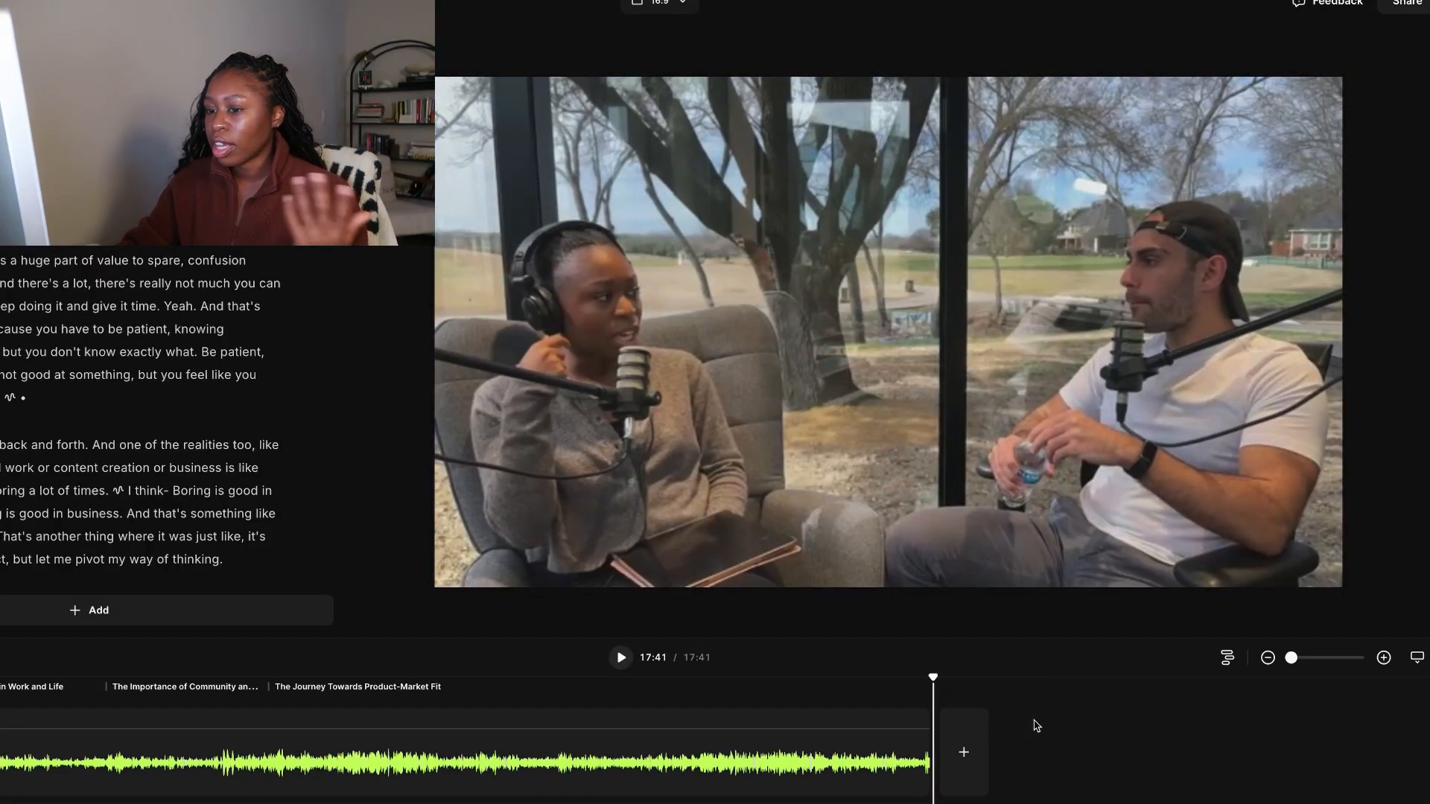
Add the uploaded GPTL intro music video, move it to the very start of the timeline and play it.
left_click(963, 752)
left_click(930, 511)
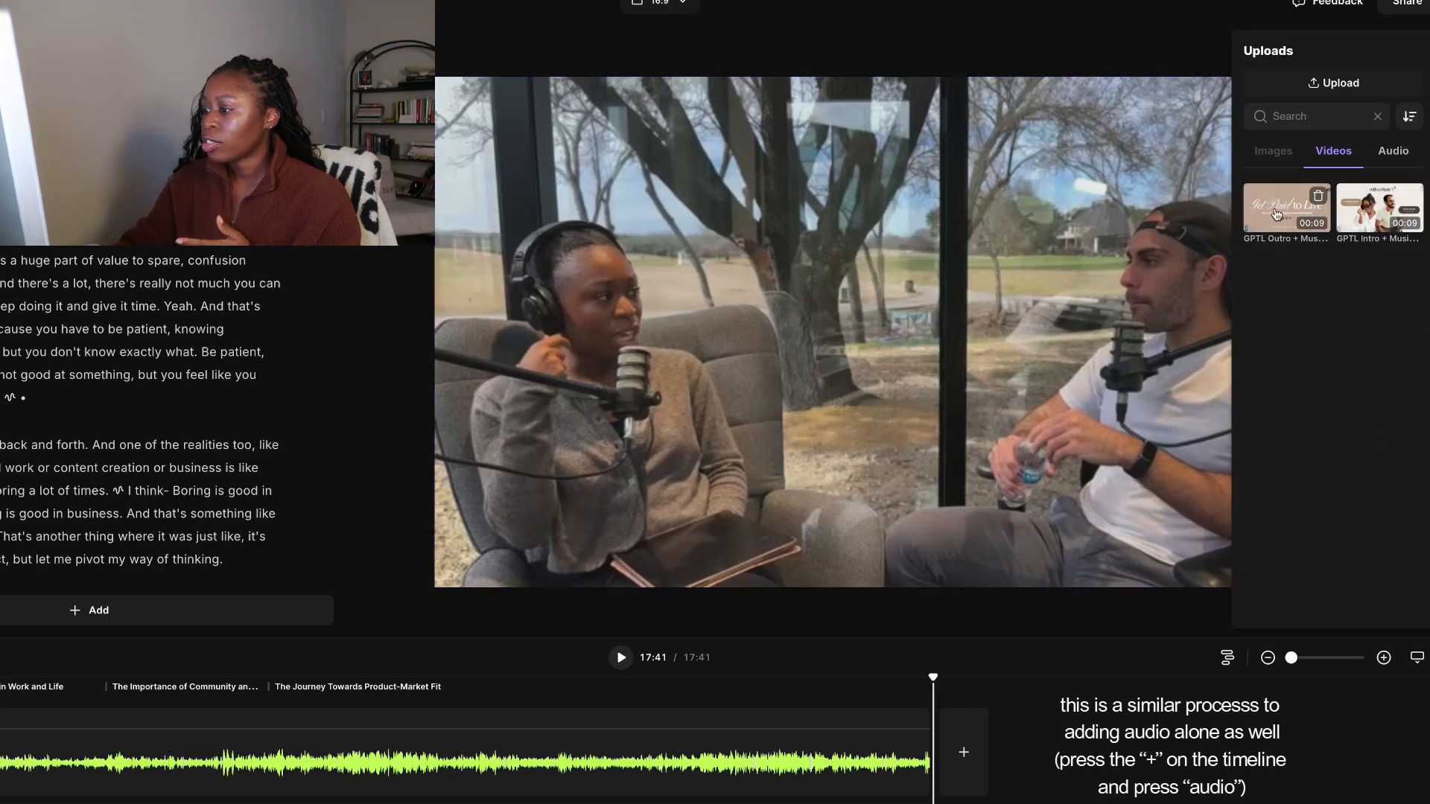
left_click(1376, 221)
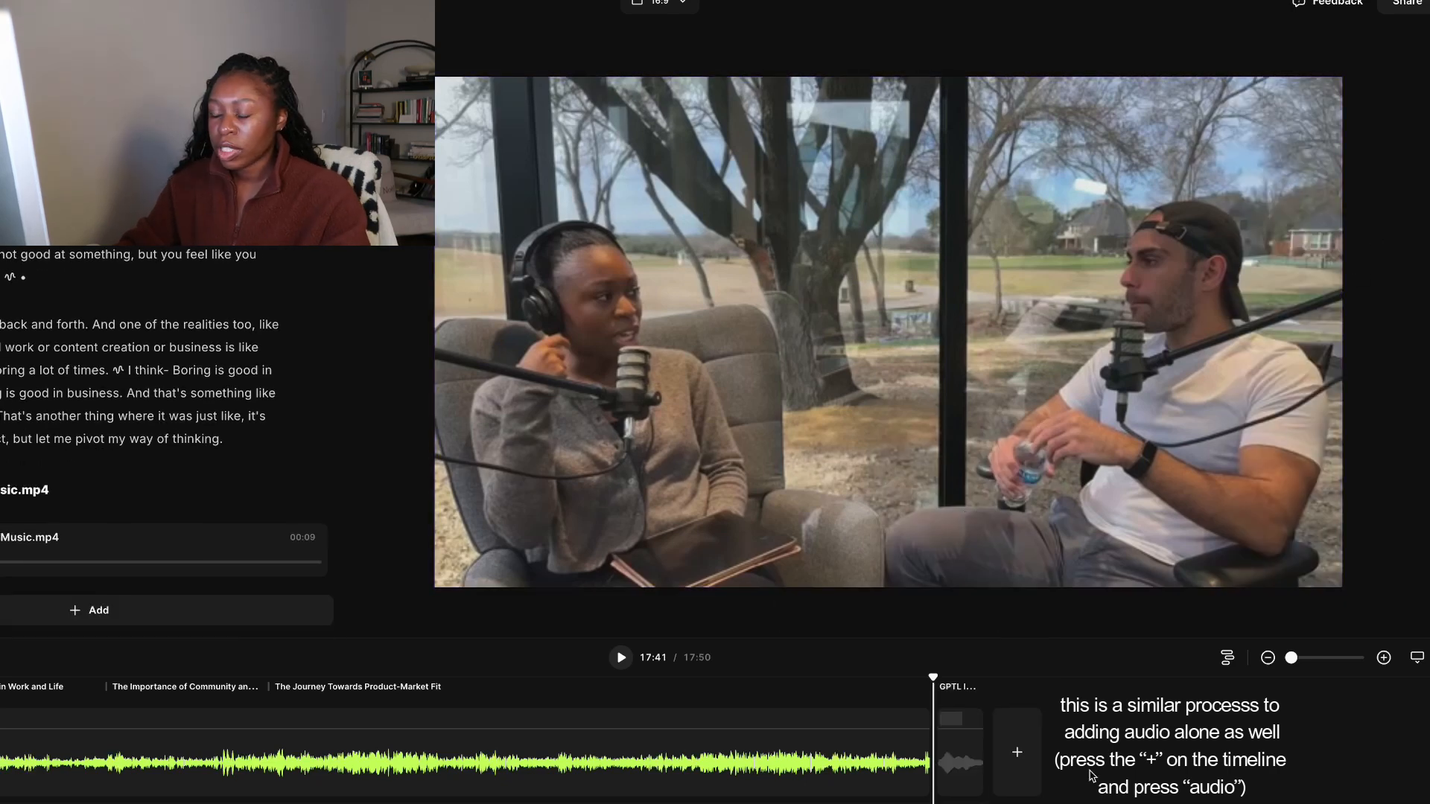
left_click_drag(959, 767, 129, 728)
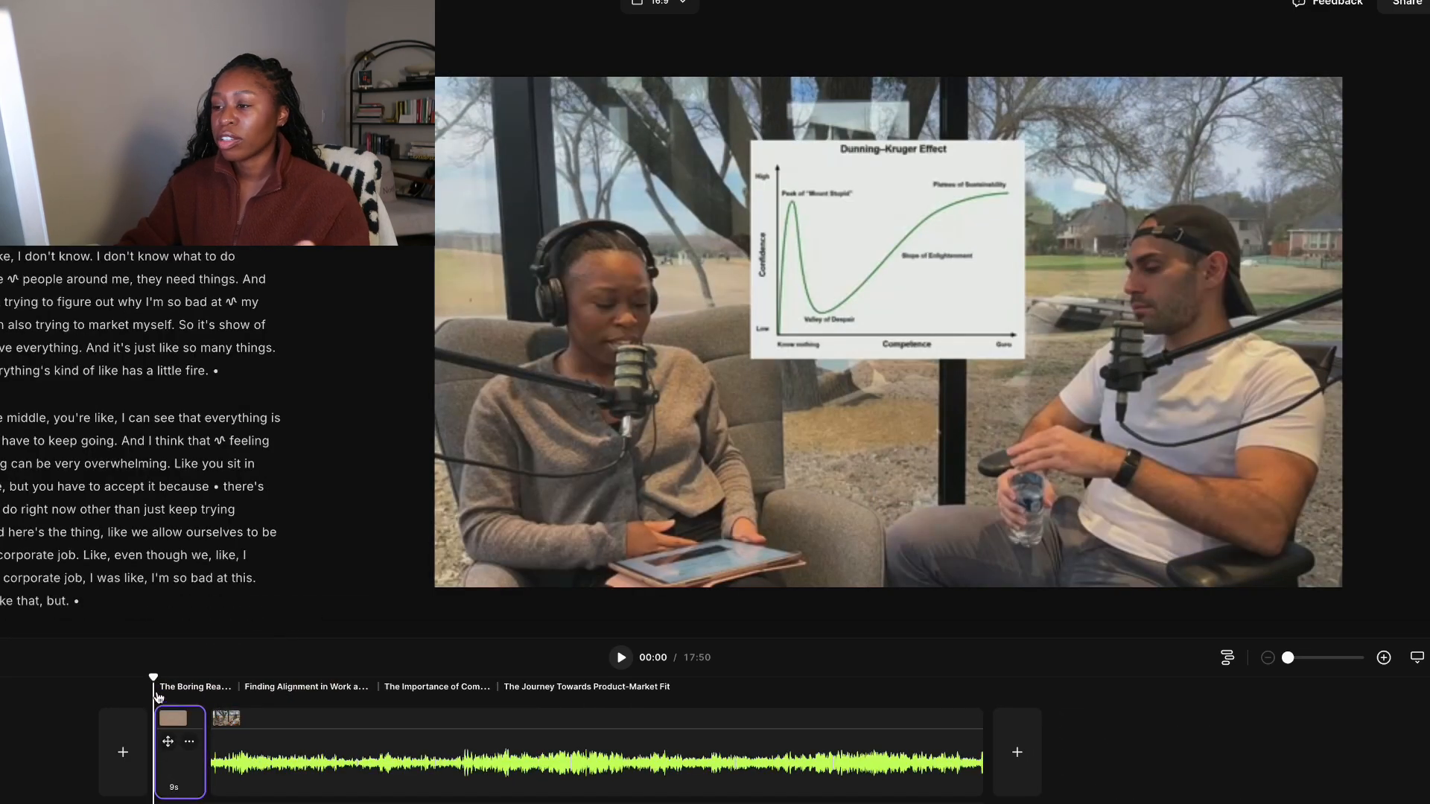
left_click(620, 657)
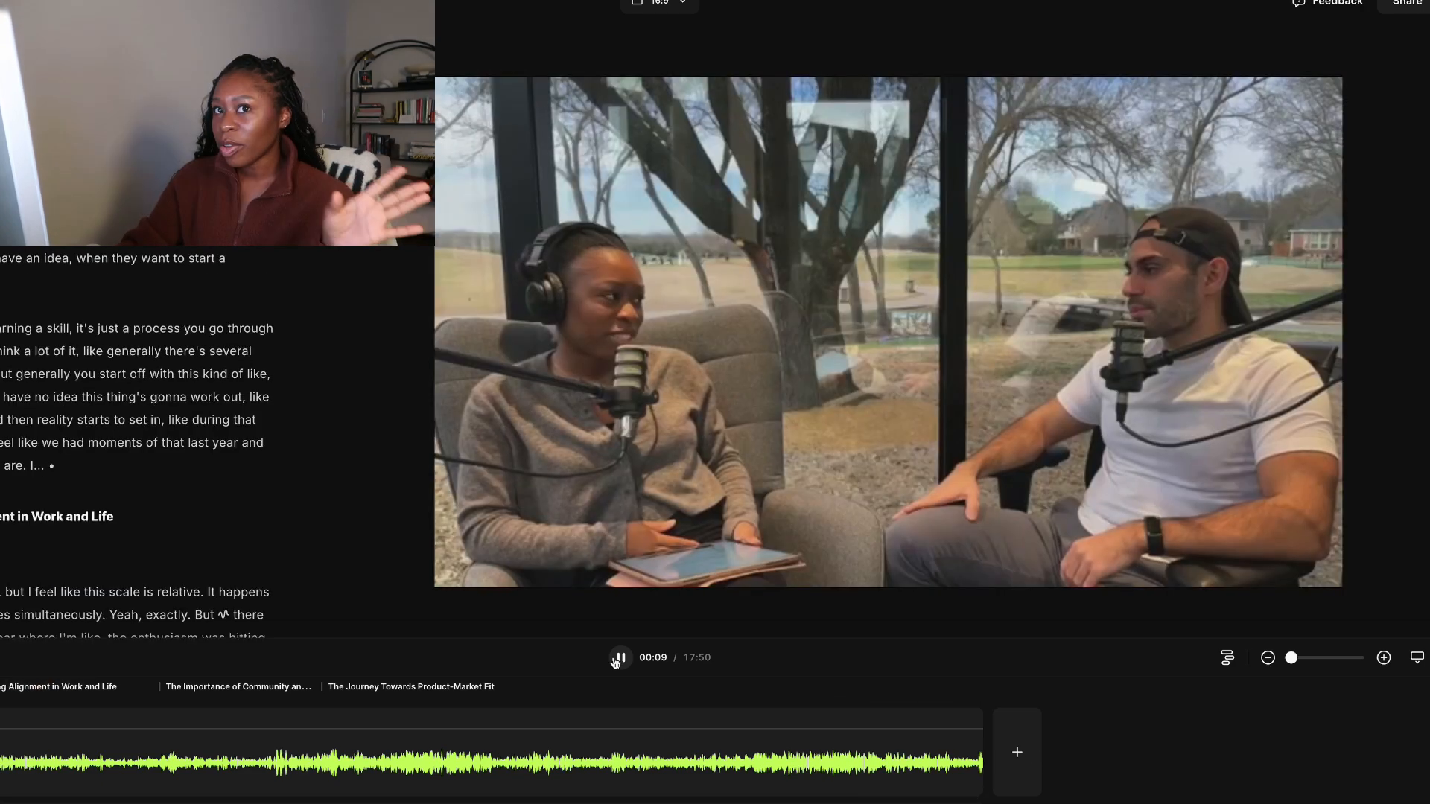
left_click(622, 660)
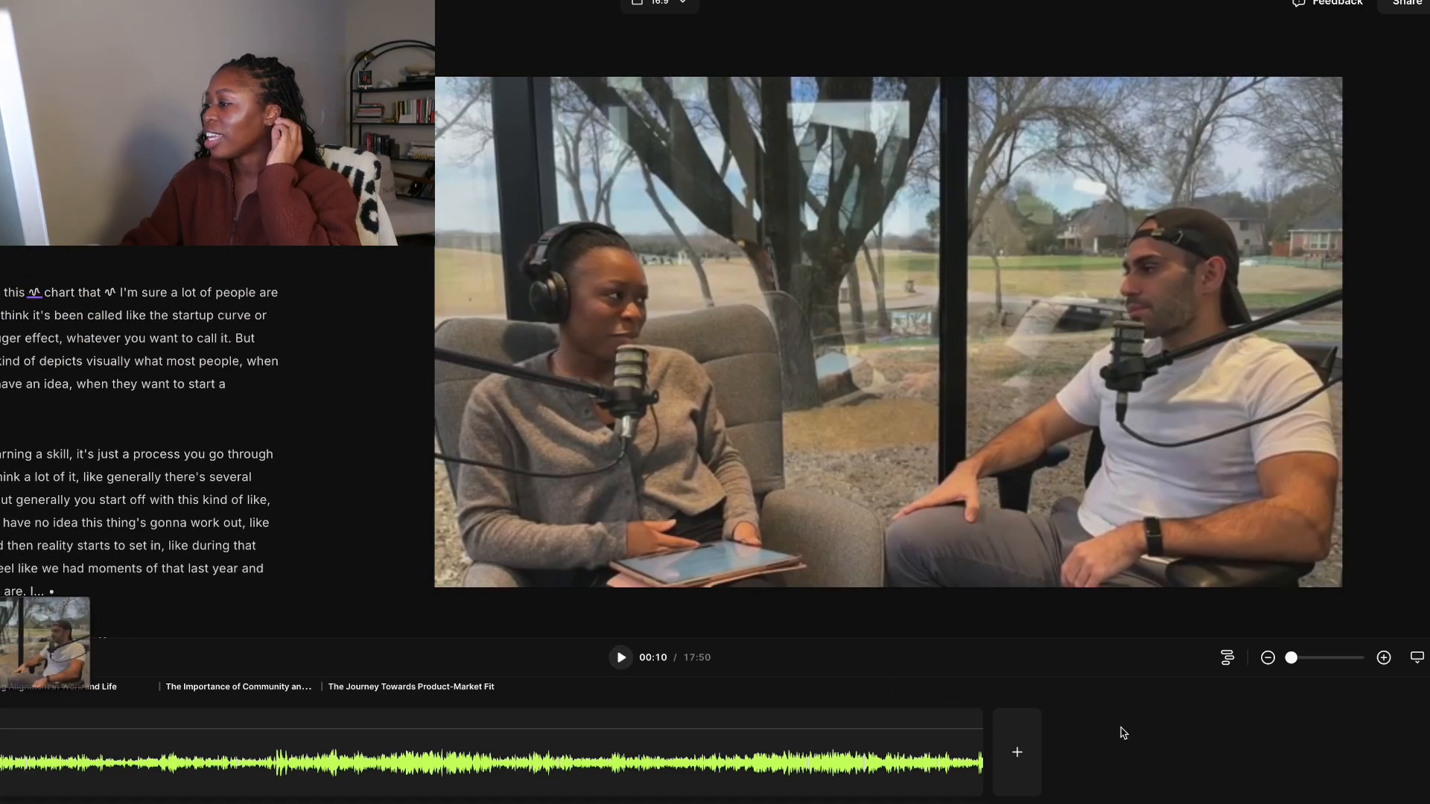
Add the uploaded GPTL outro music video to the end of the timeline and play the transition into it.
left_click(1017, 753)
left_click(987, 514)
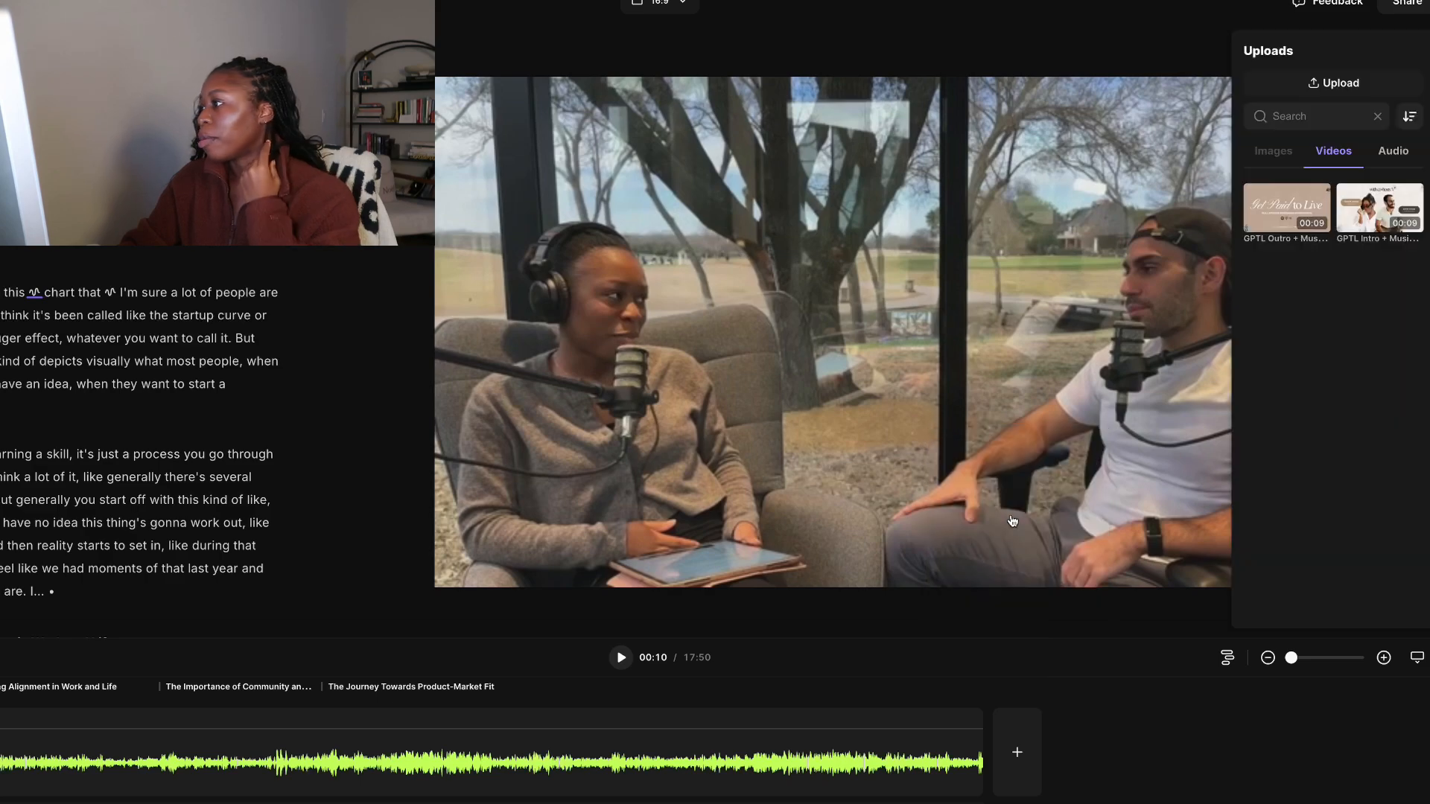
left_click(1278, 220)
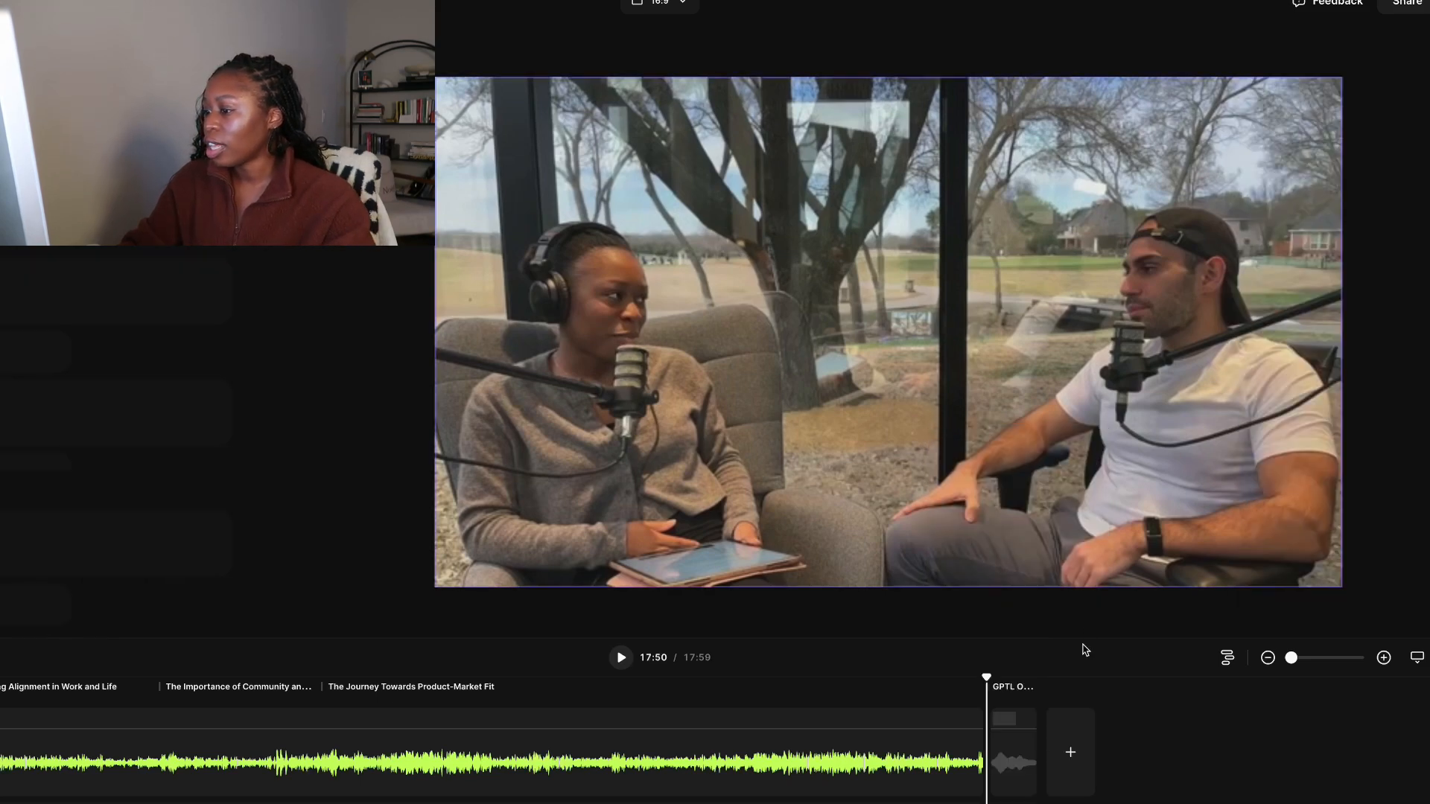
key("space")
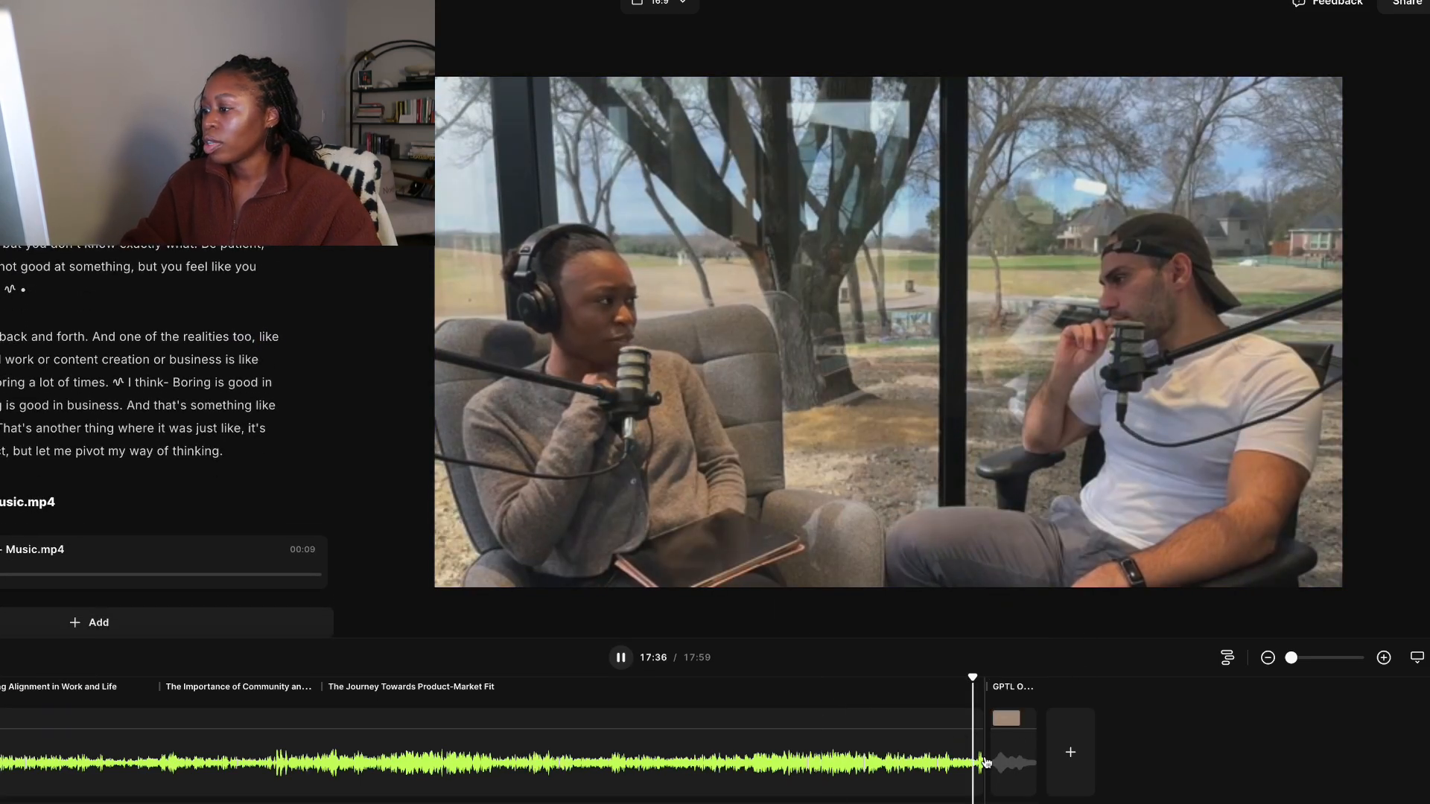
left_click(1384, 657)
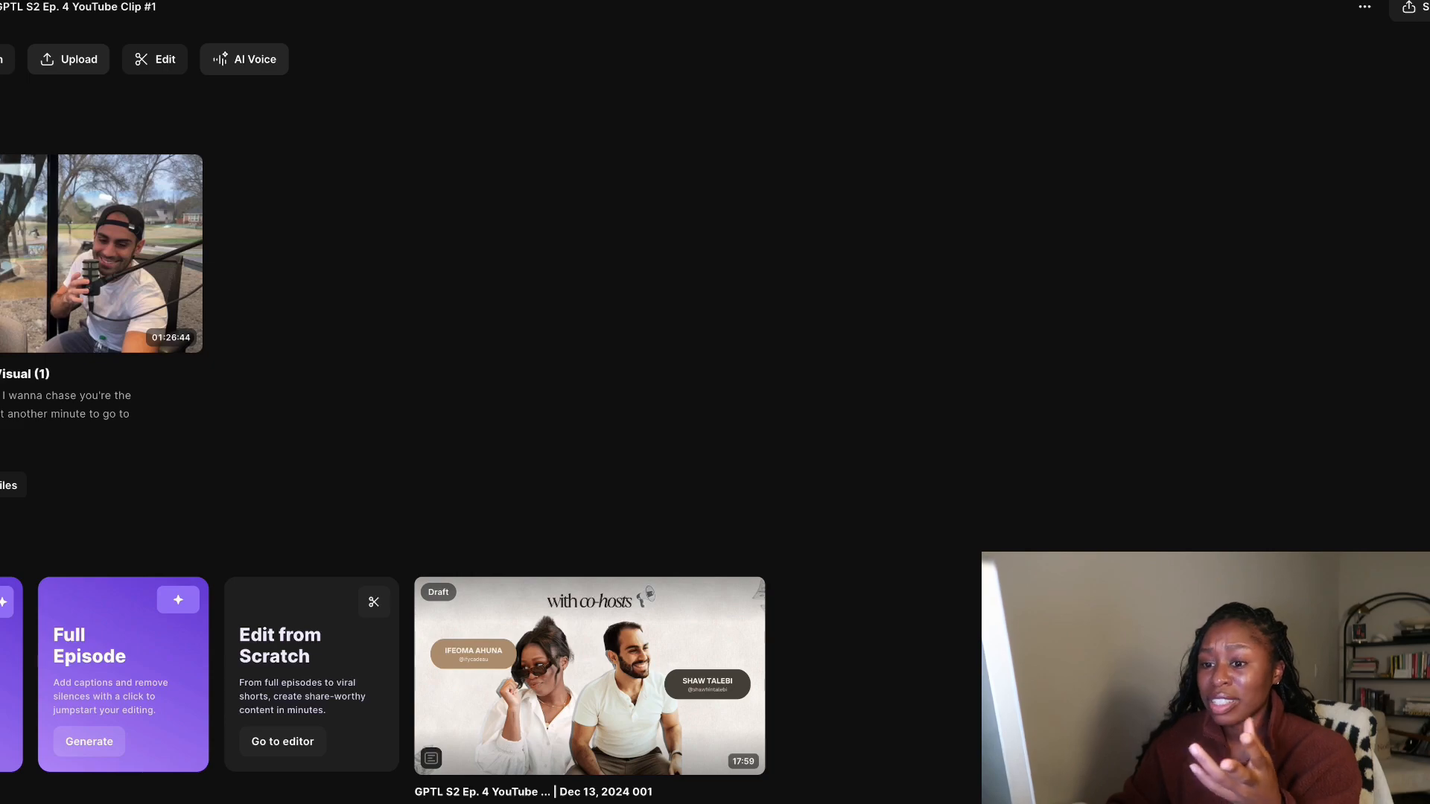
Generate Magic Clips from the podcast recording and open the first 30-second clip, "Exploring the ...".
left_click(2, 742)
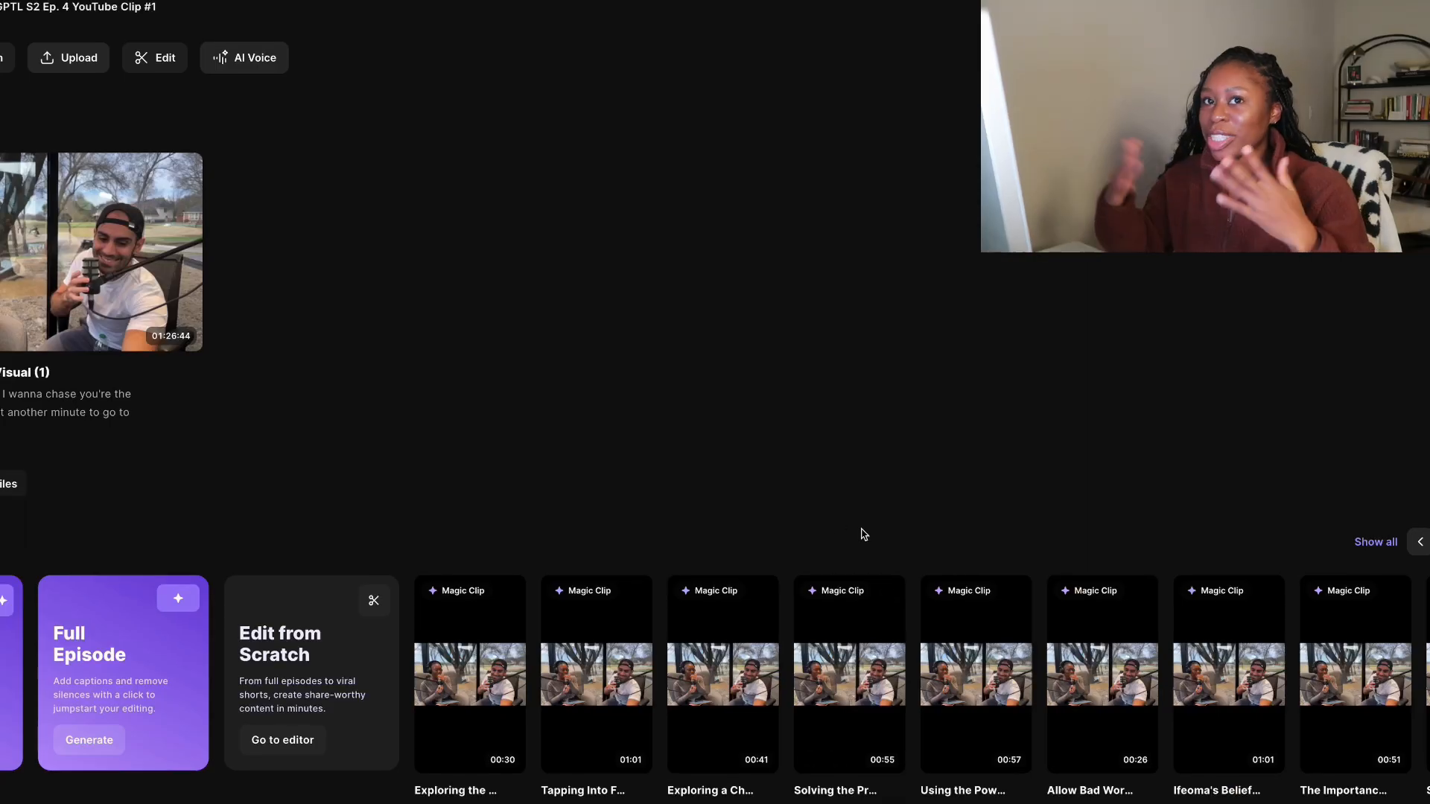
scroll(860, 535, "down", 1)
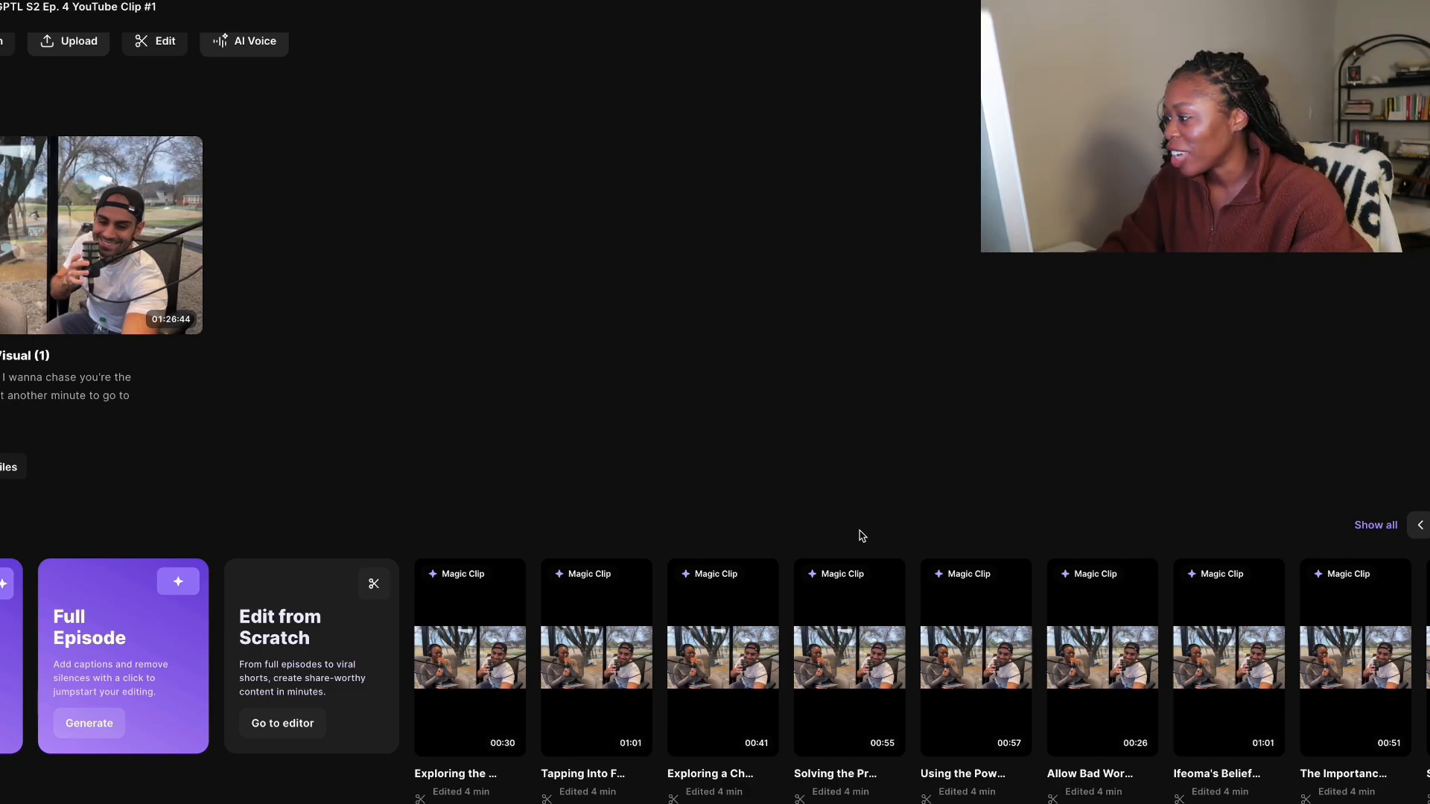
scroll(41, 759, "right", 5)
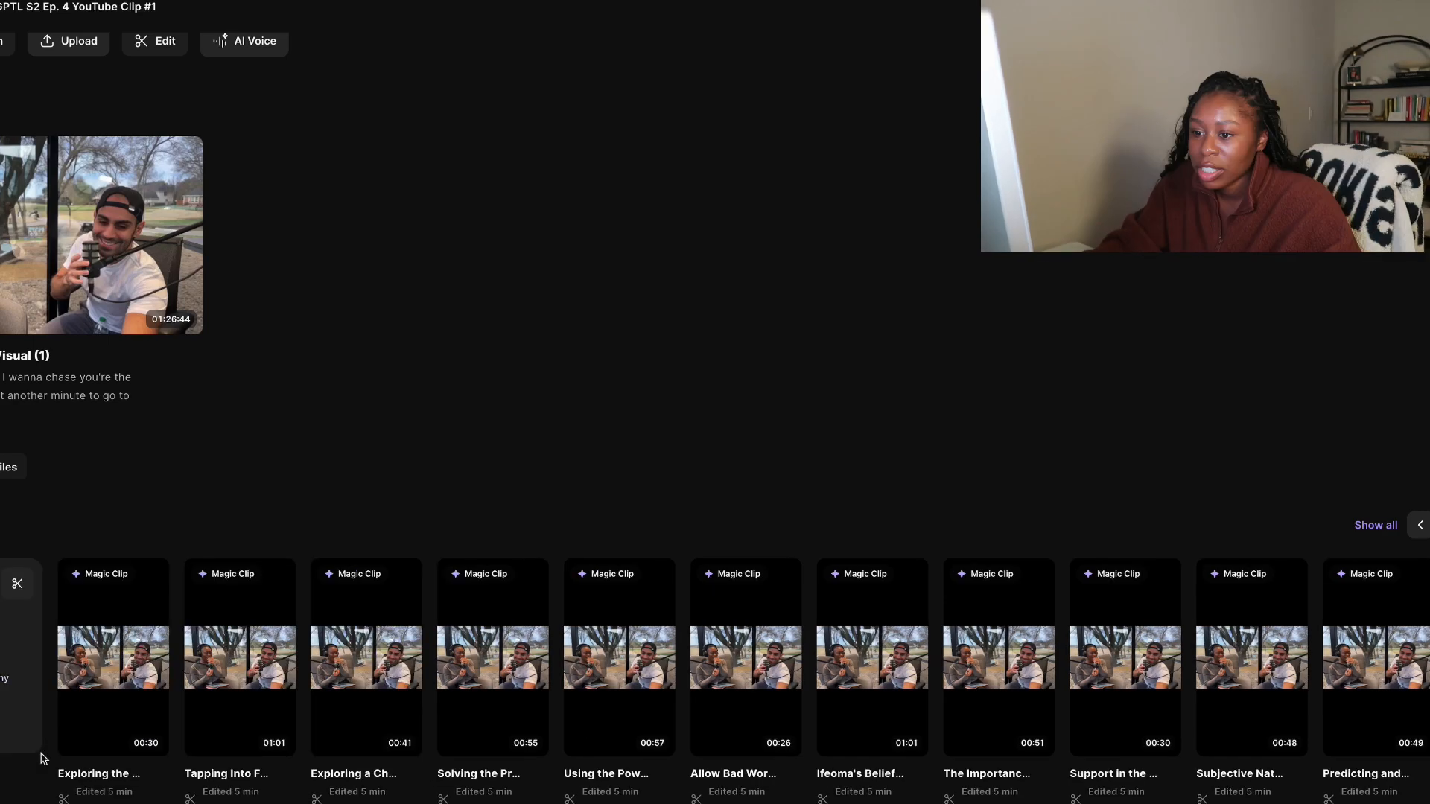
left_click(106, 774)
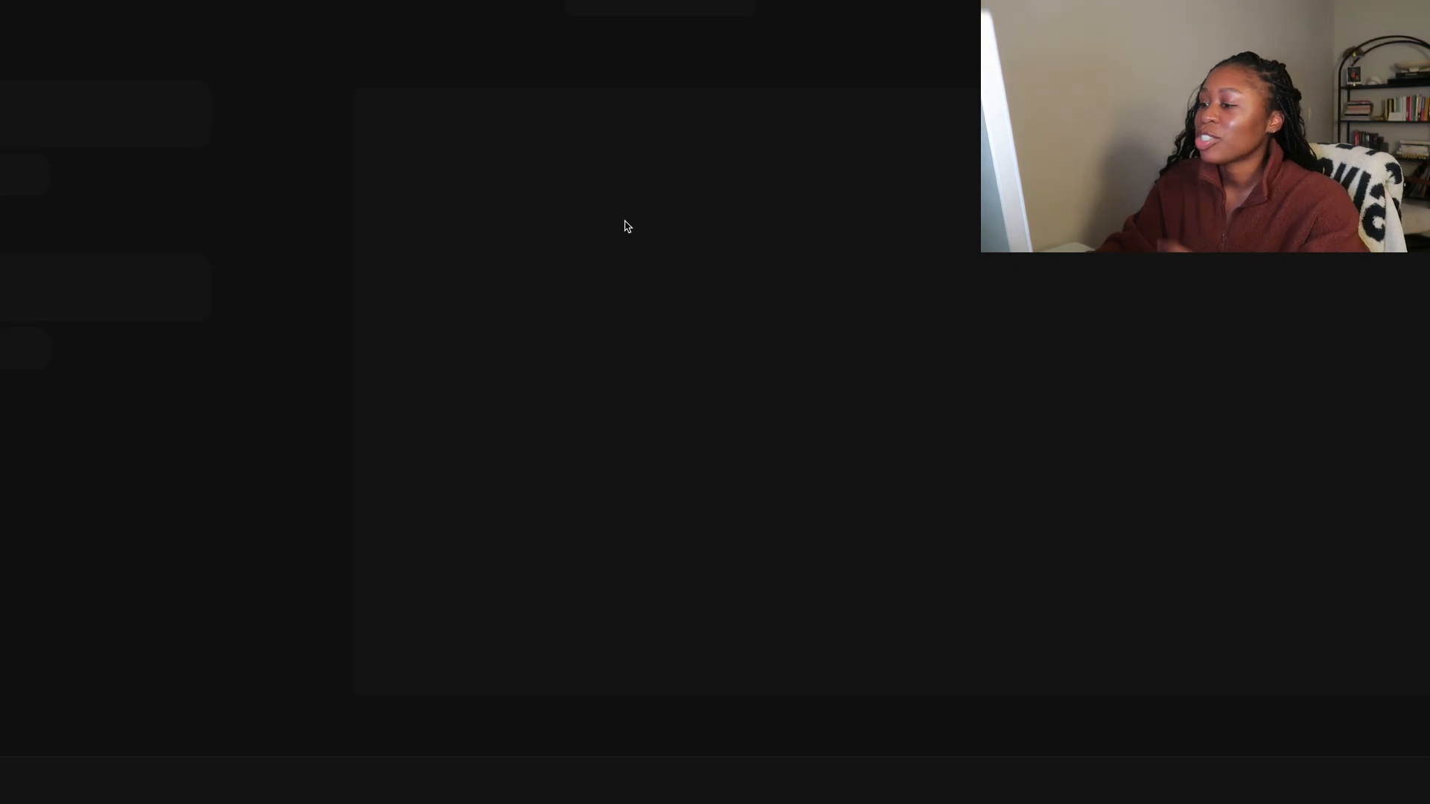
Select the captions on the vertical clip and change their style to Basic and their font to Inter.
left_click(813, 680)
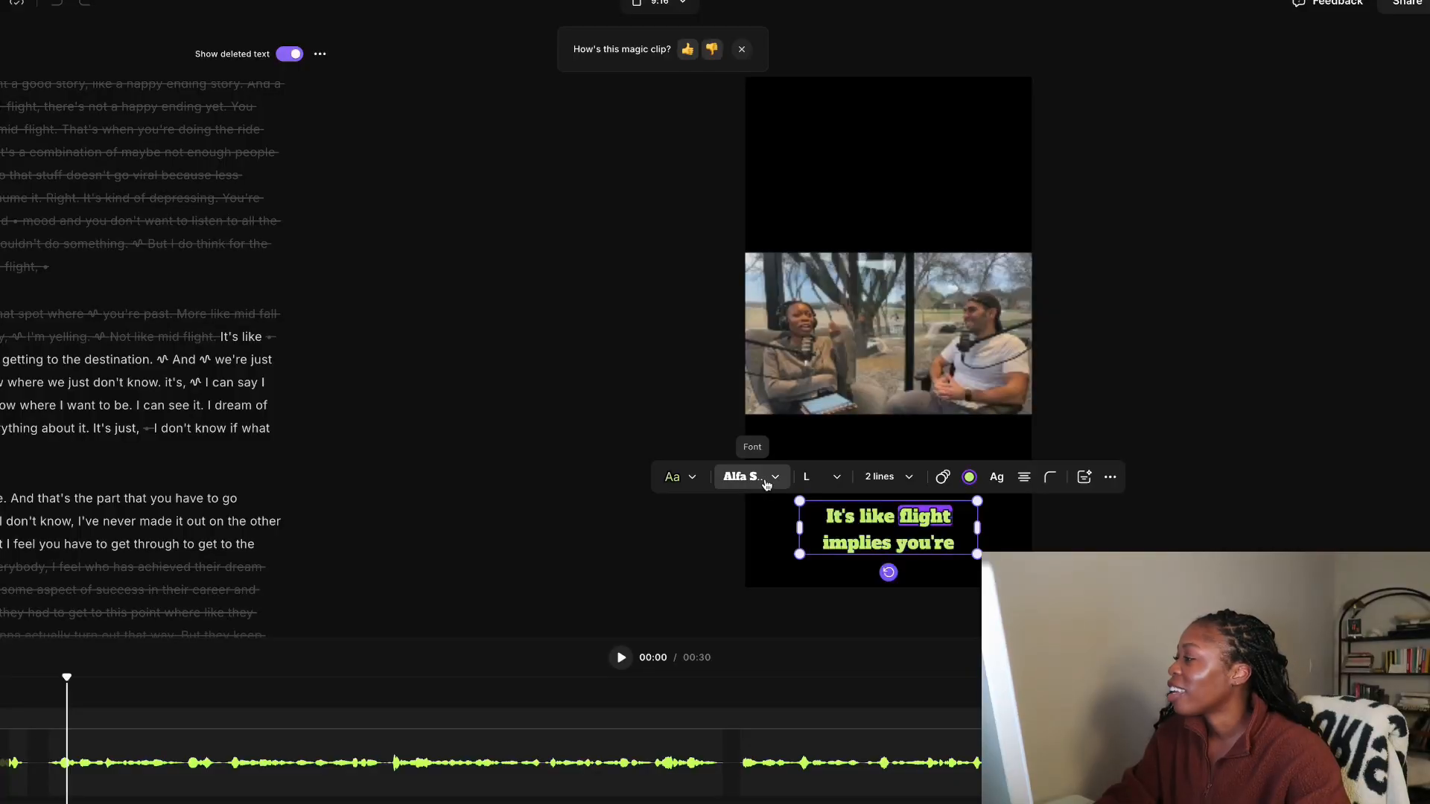
left_click(766, 482)
left_click(693, 478)
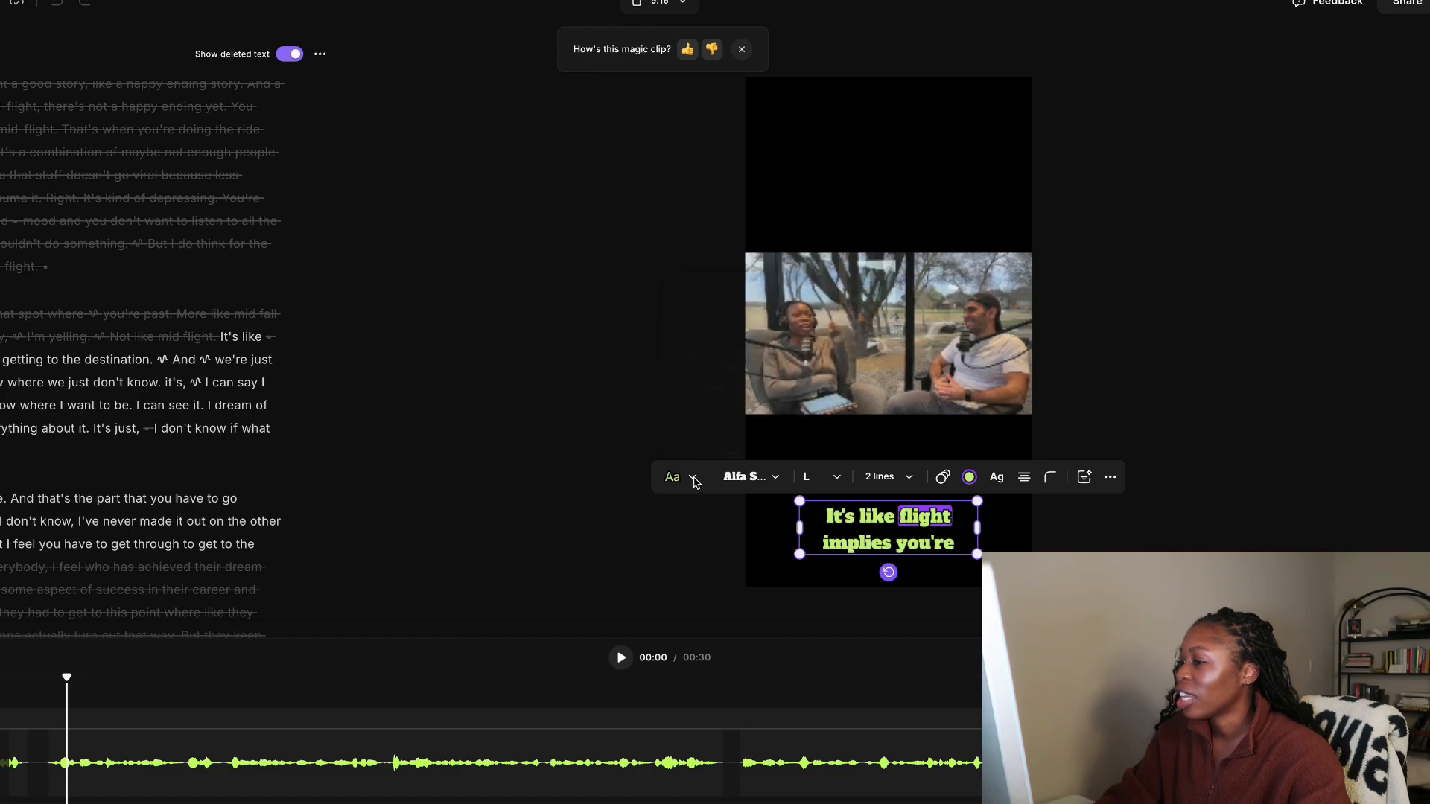
left_click(693, 477)
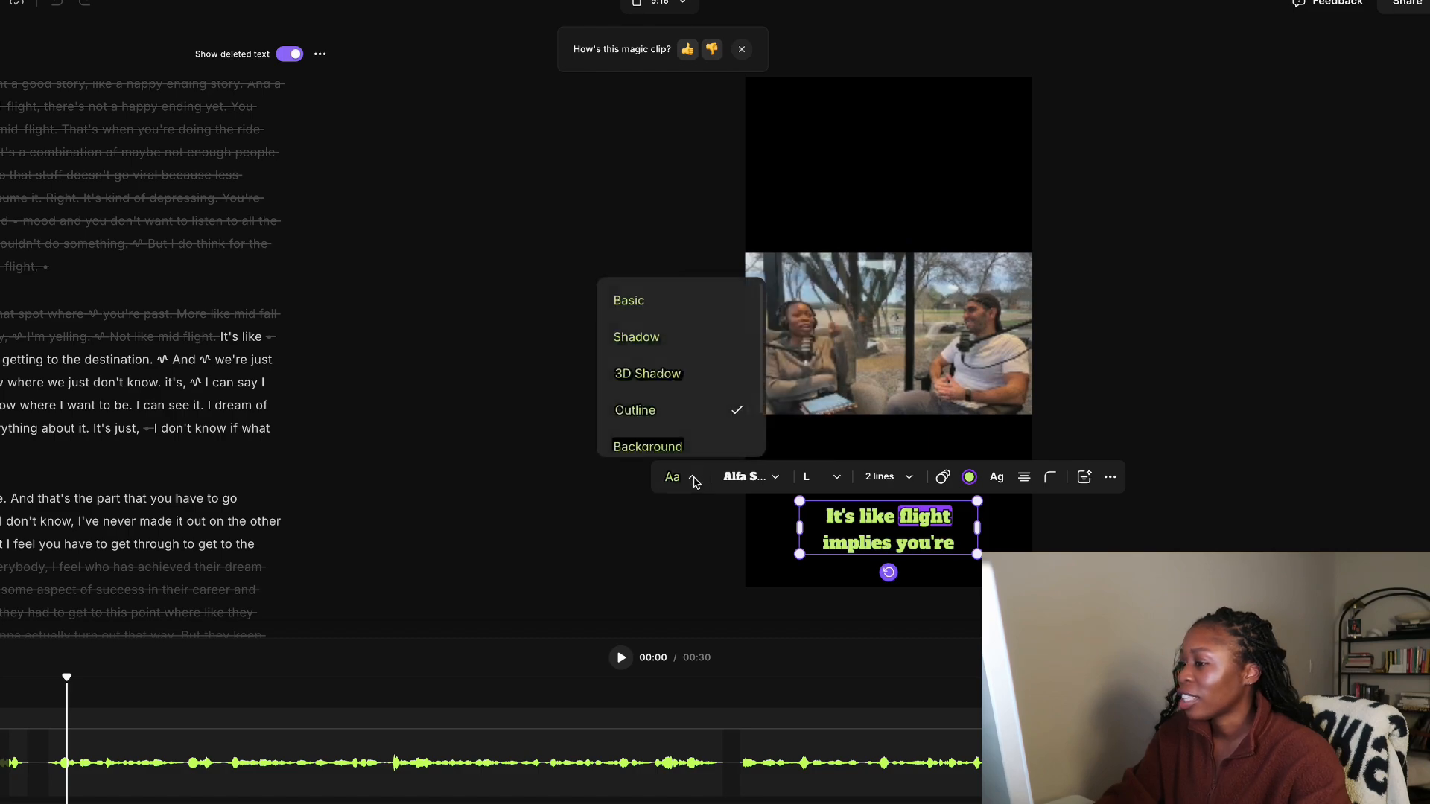
left_click(674, 311)
left_click(749, 477)
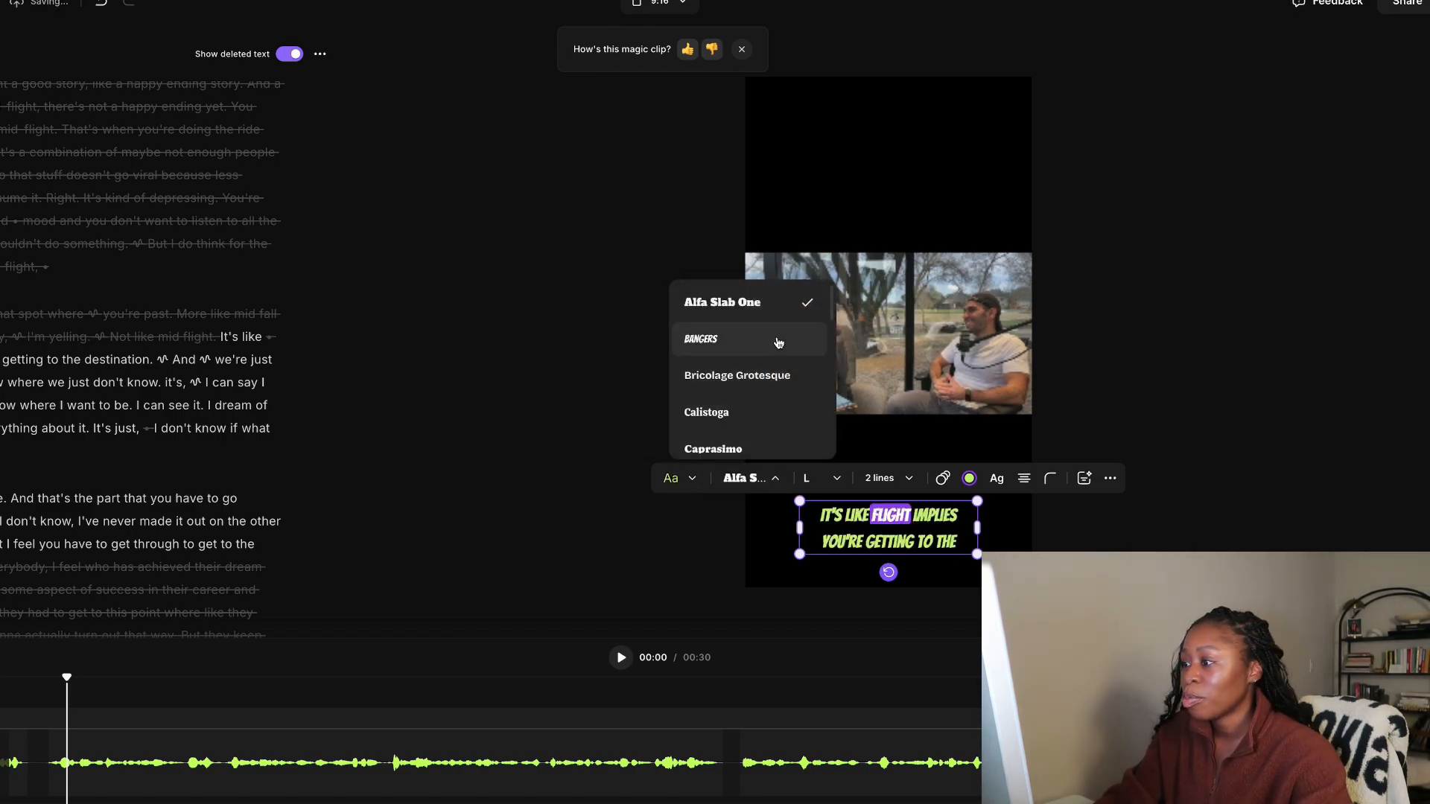
scroll(783, 432, "down", 5)
scroll(745, 409, "up", 8)
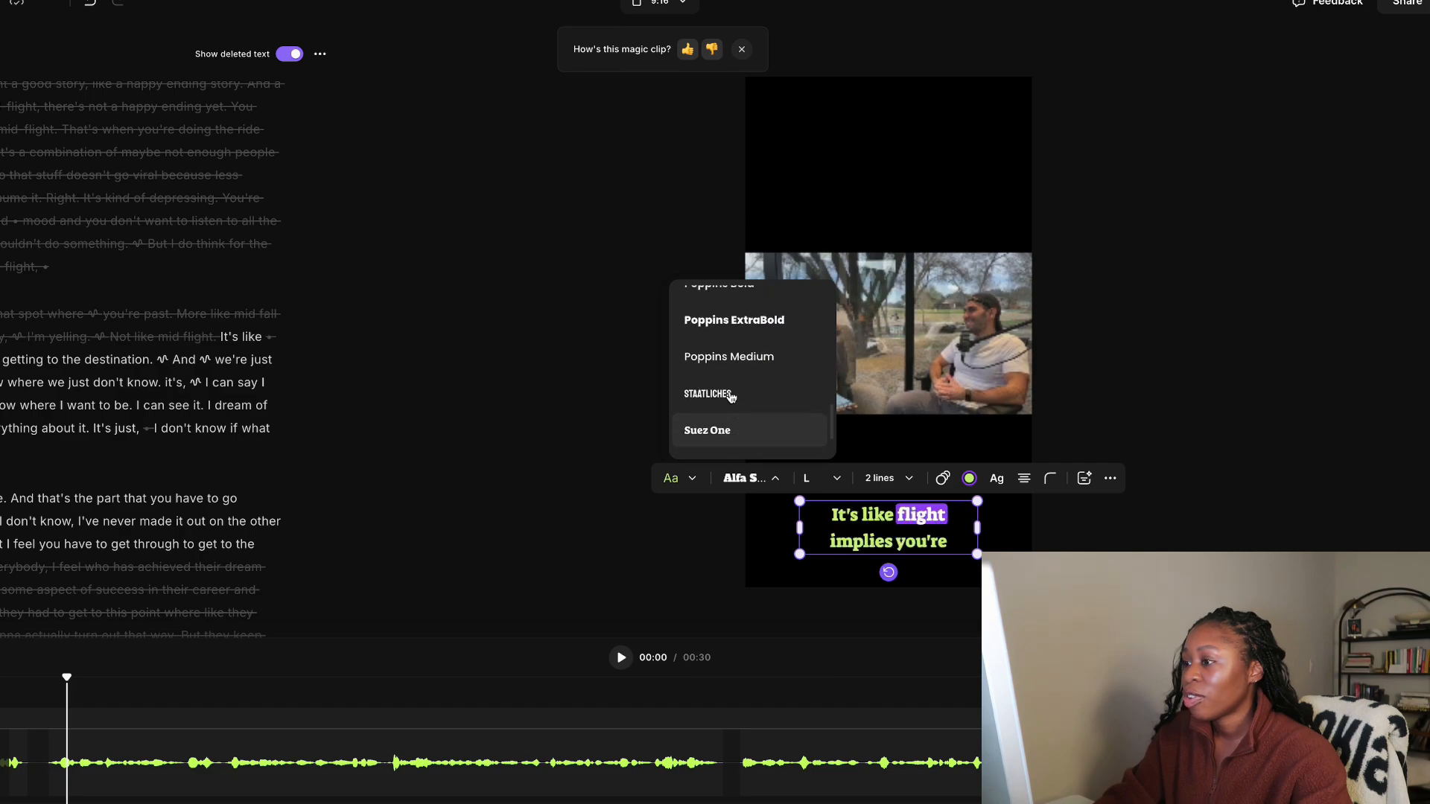
left_click(708, 361)
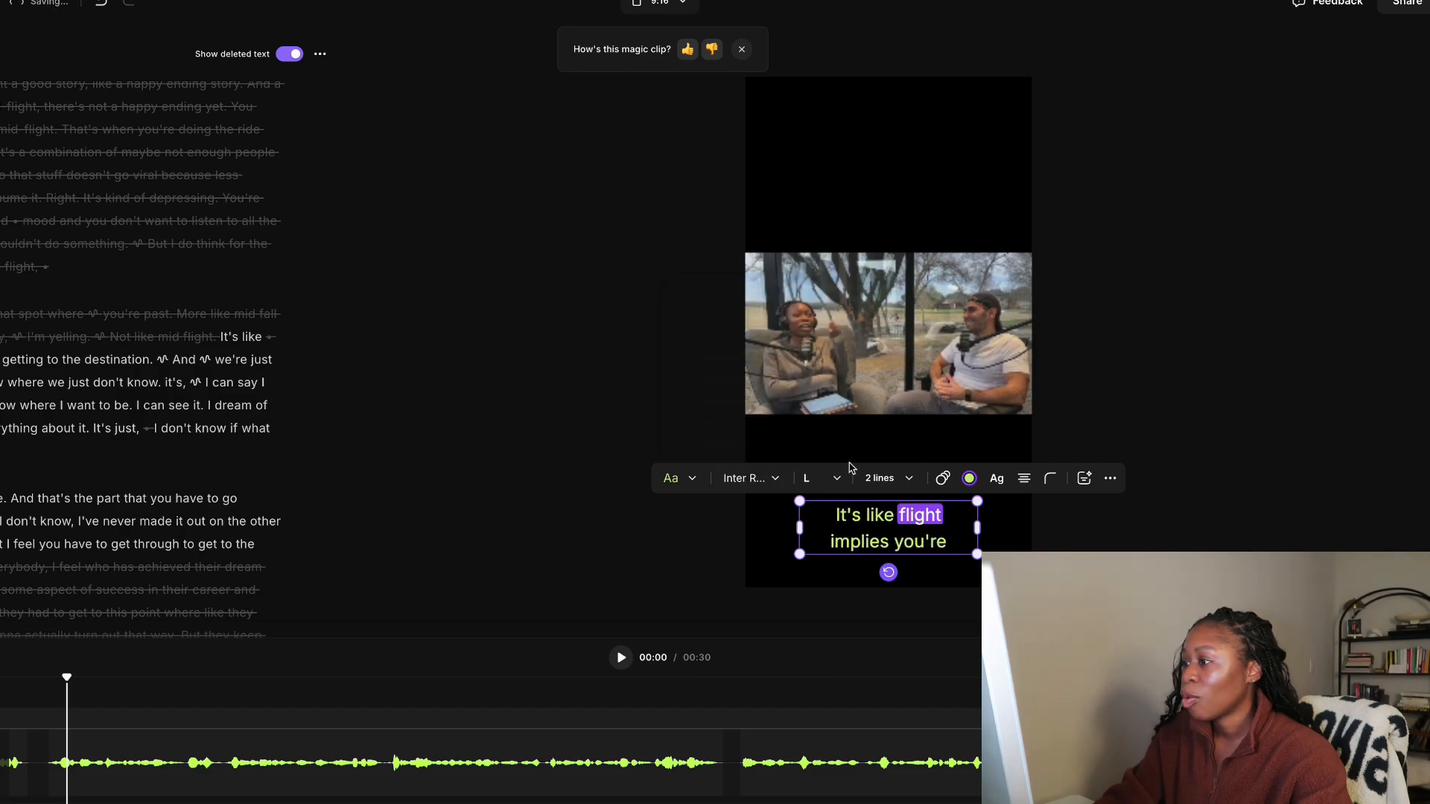
Format the captions as white, size S text on one line and place them just below the video picture.
left_click(969, 480)
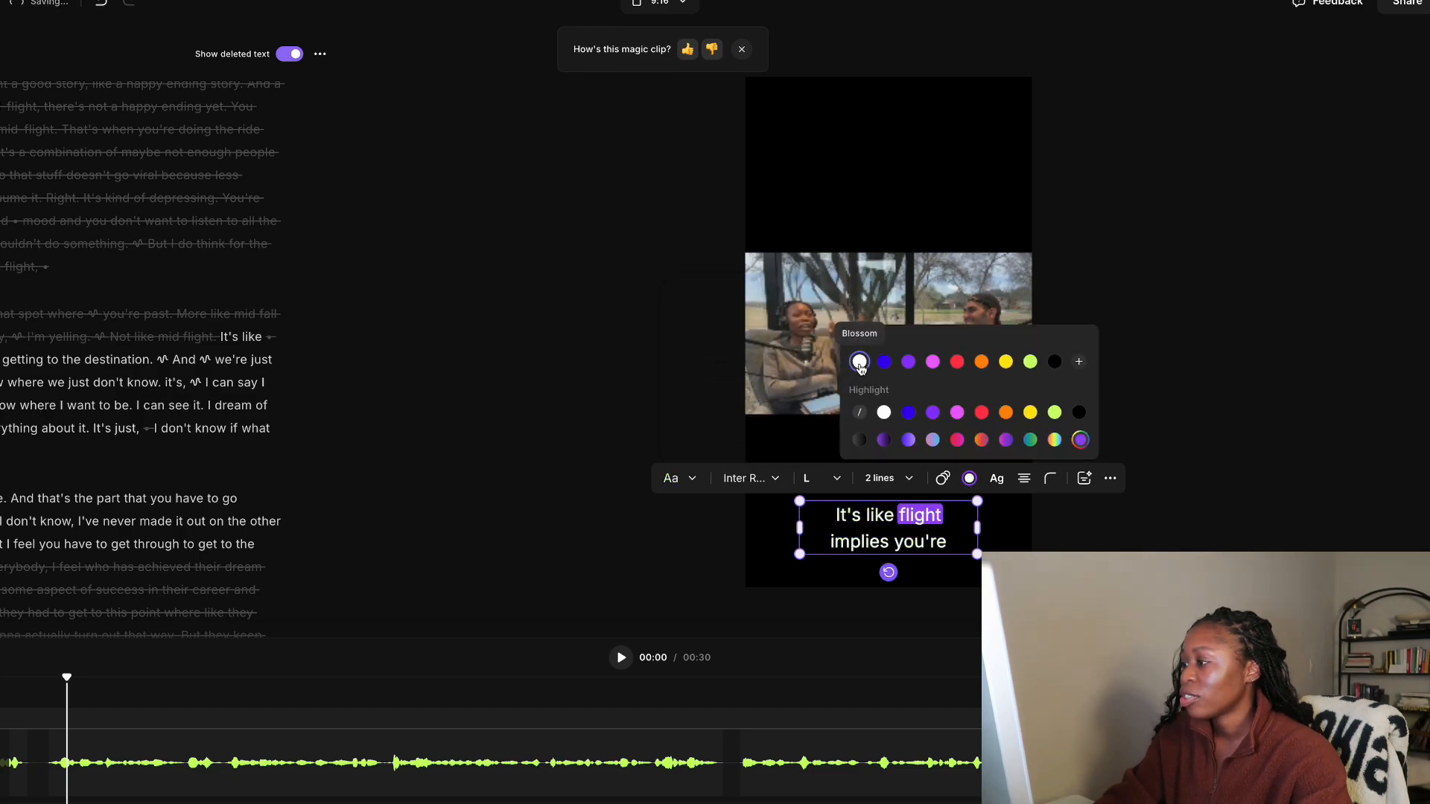
left_click(898, 484)
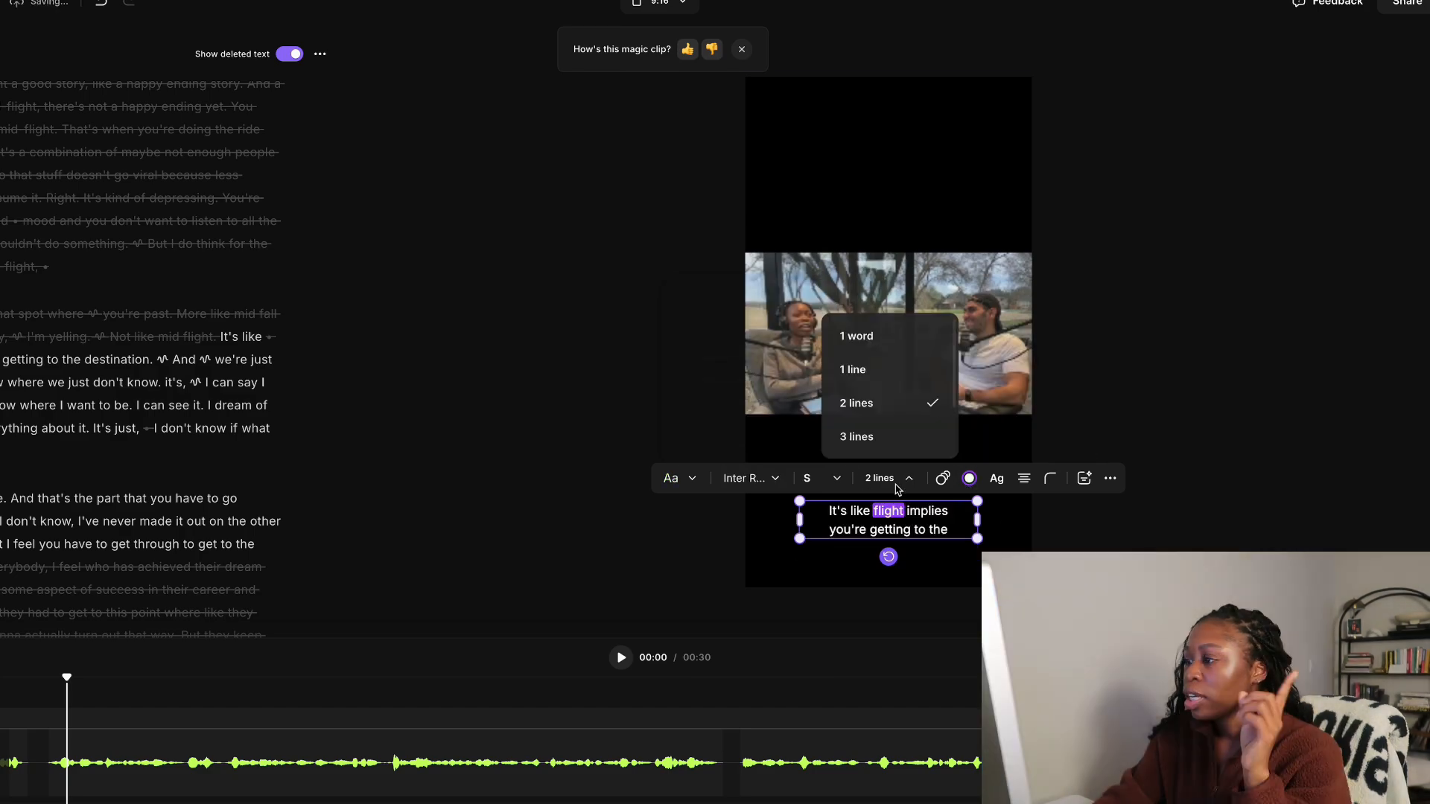
left_click(893, 376)
left_click(1102, 511)
left_click_drag(863, 511, 874, 518)
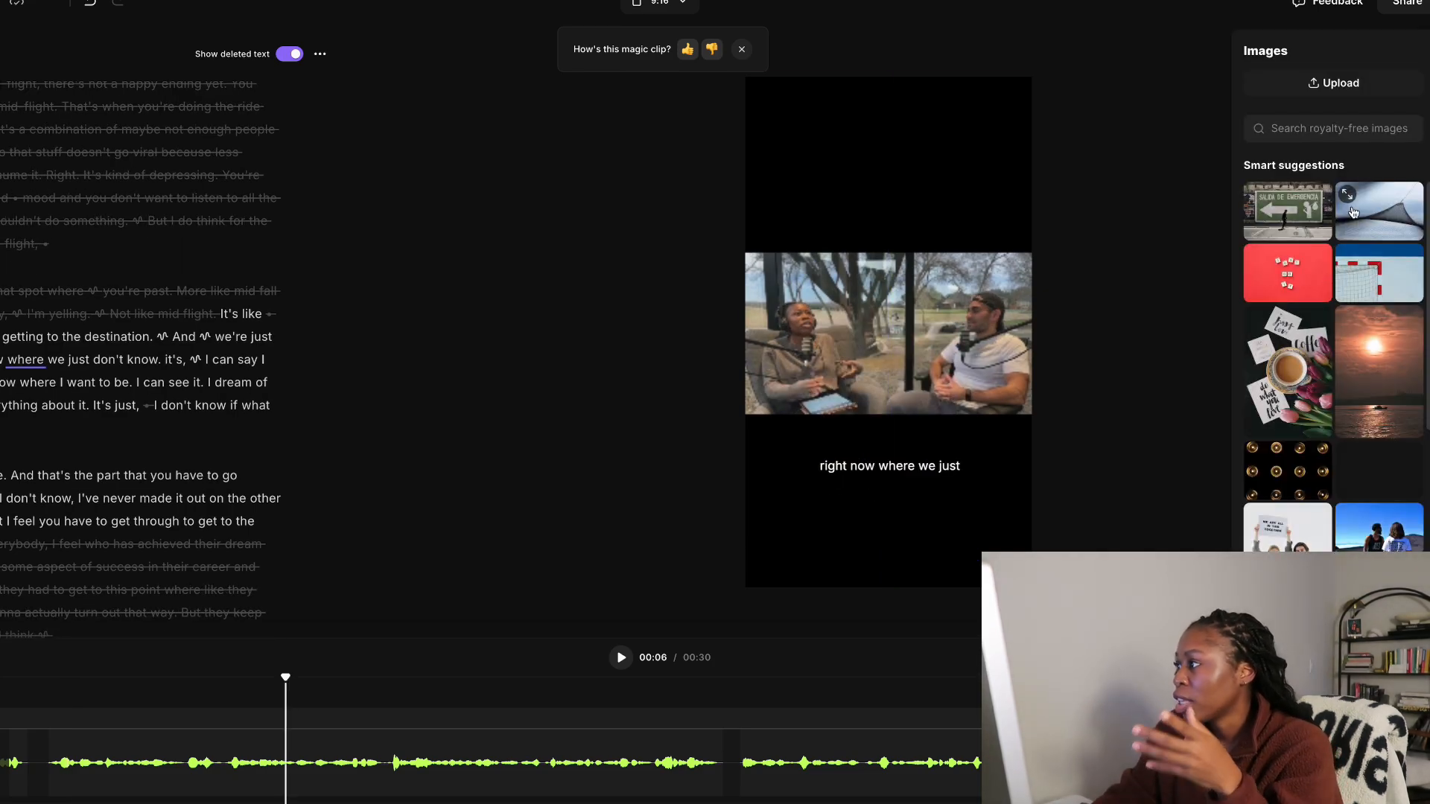
Add an image from the smart suggestions at 00:06 and place it in the black area above the video.
left_click(1288, 212)
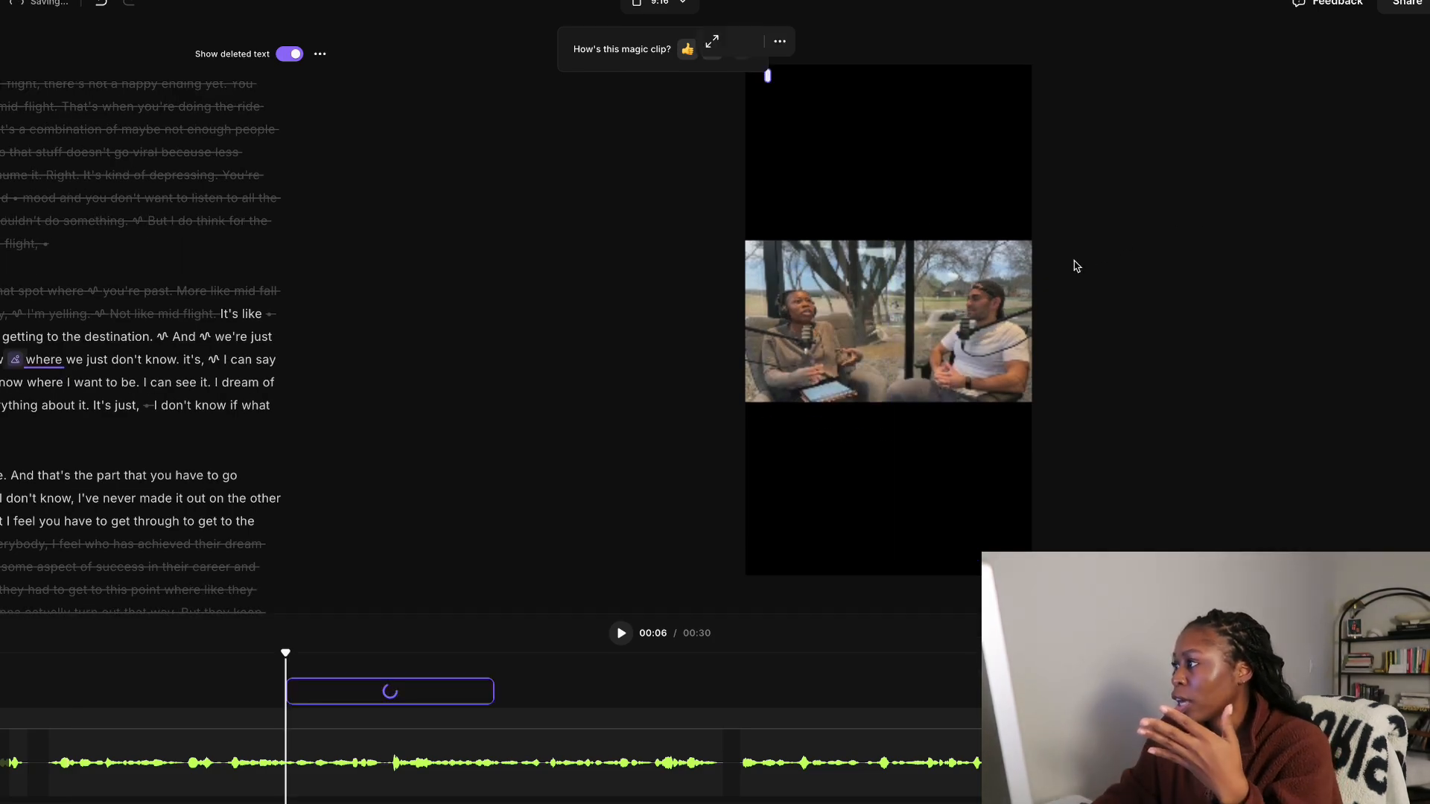
left_click_drag(907, 283, 907, 145)
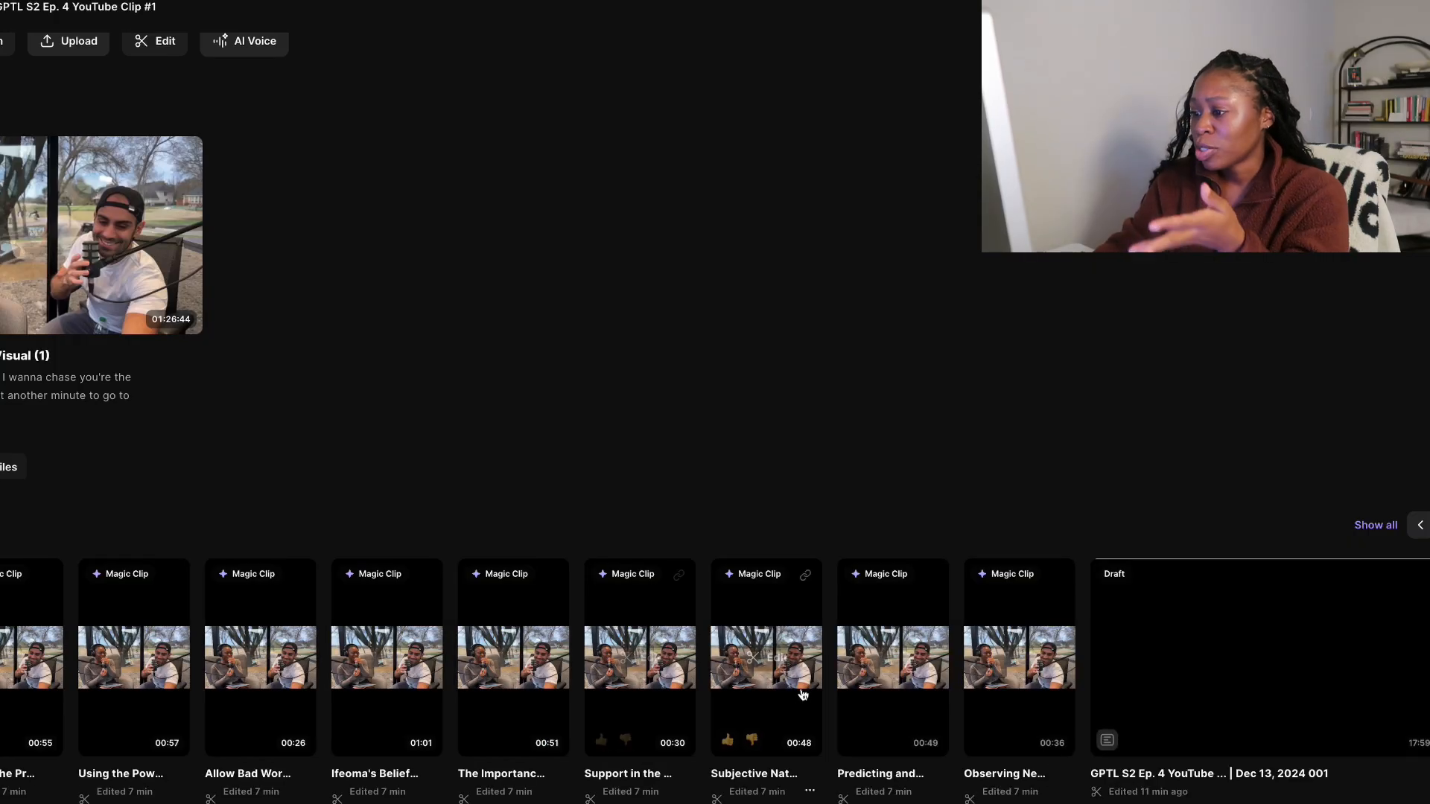
Look through the row of generated Magic Clips on the project page, back to the first one.
scroll(847, 688, "left", 1)
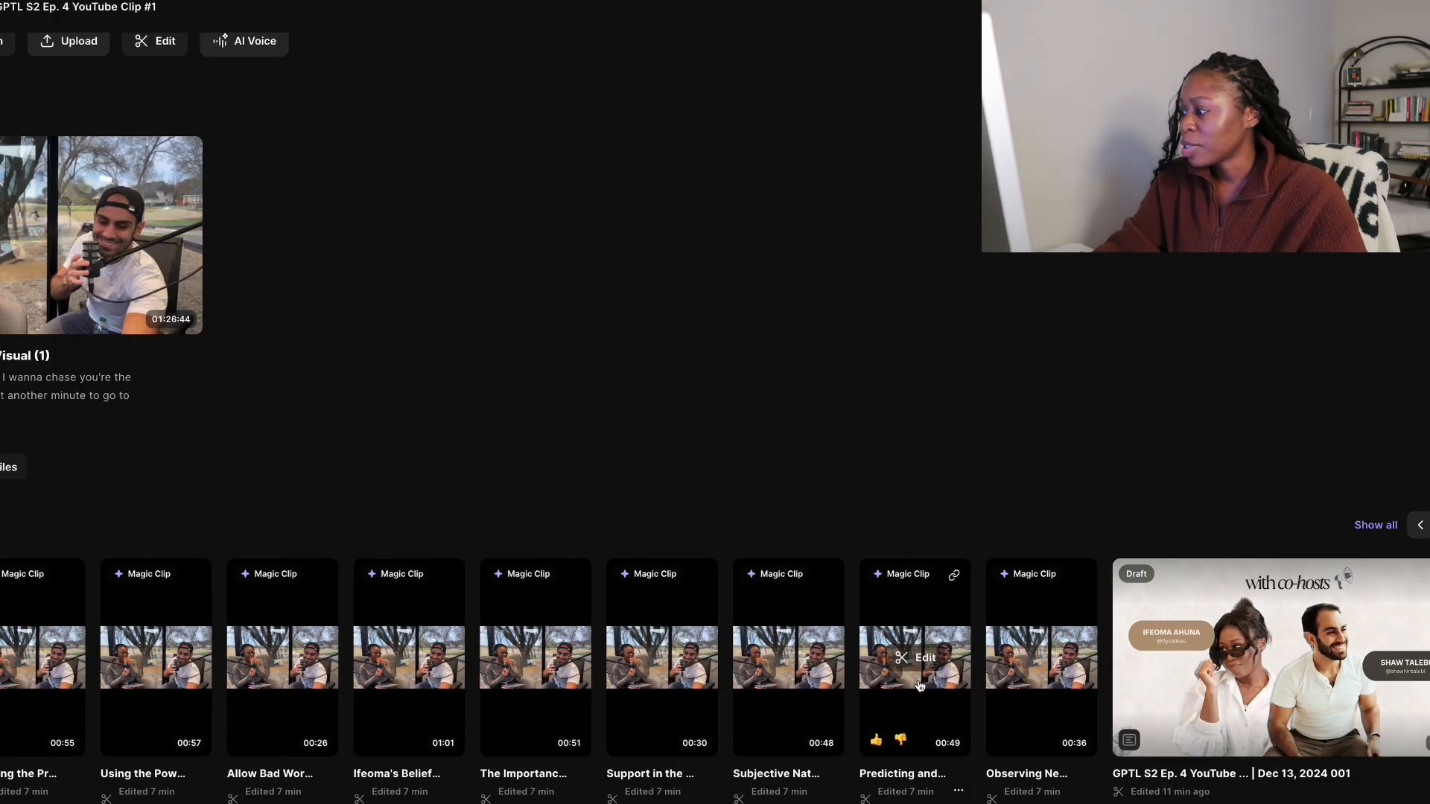
scroll(920, 685, "left", 10)
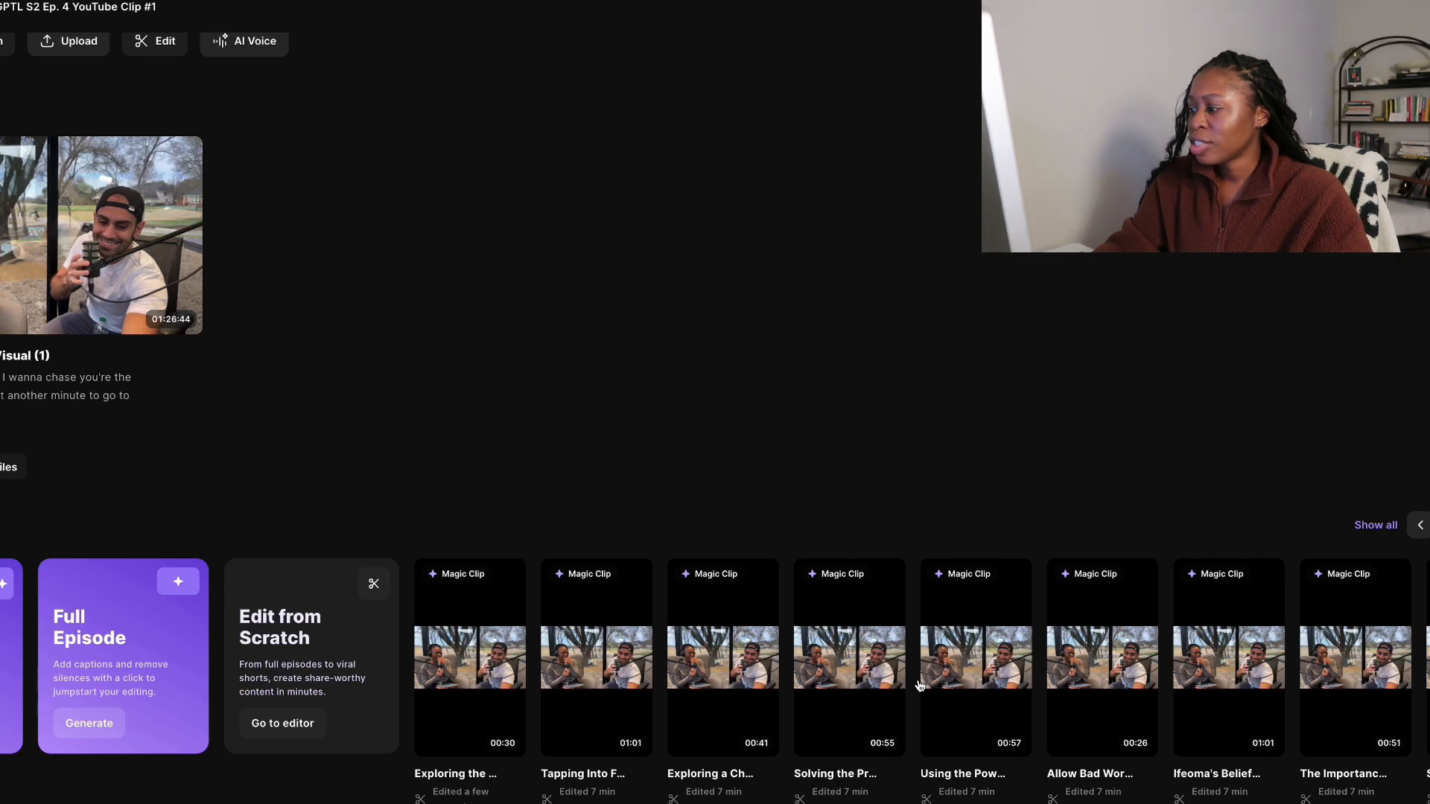